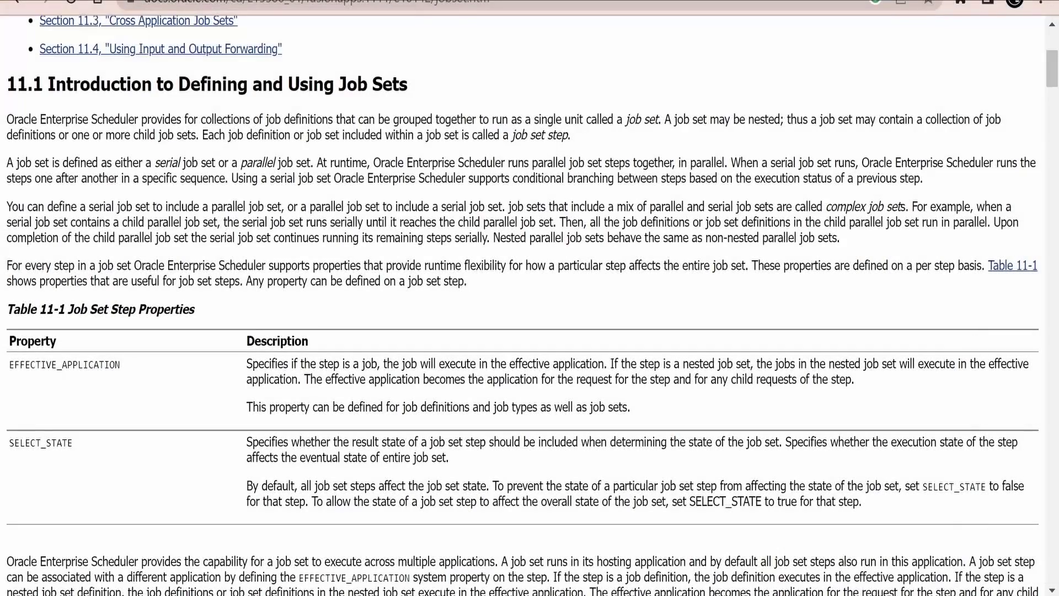
# - Read the Oracle Enterprise Scheduler chapter on defining job sets, covering serial and parallel types, step properties and the creation procedure
pyautogui.scroll(5, 565, 192)
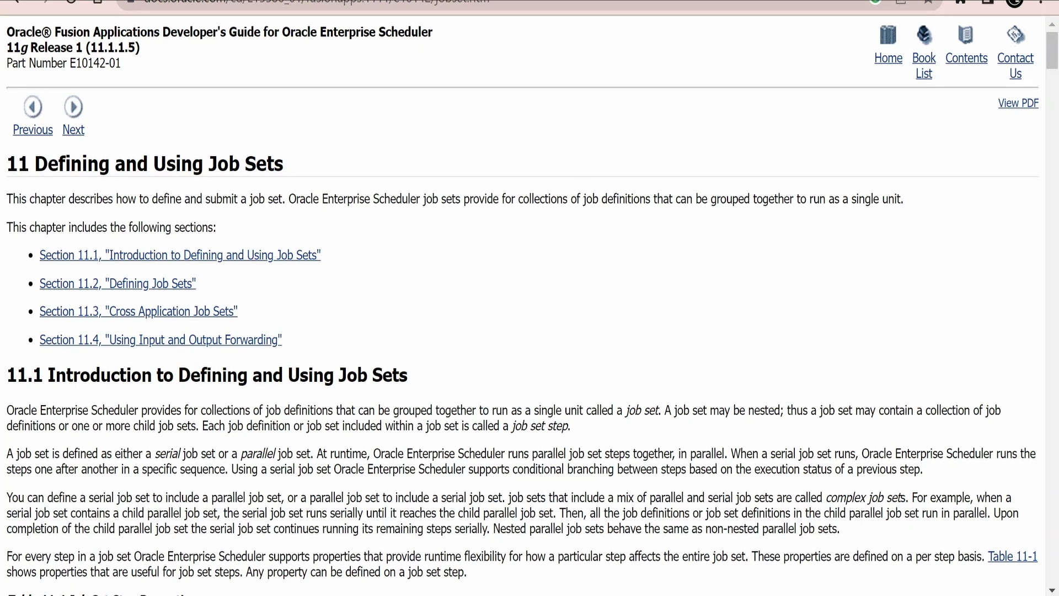
pyautogui.scroll(-2, 530, 309)
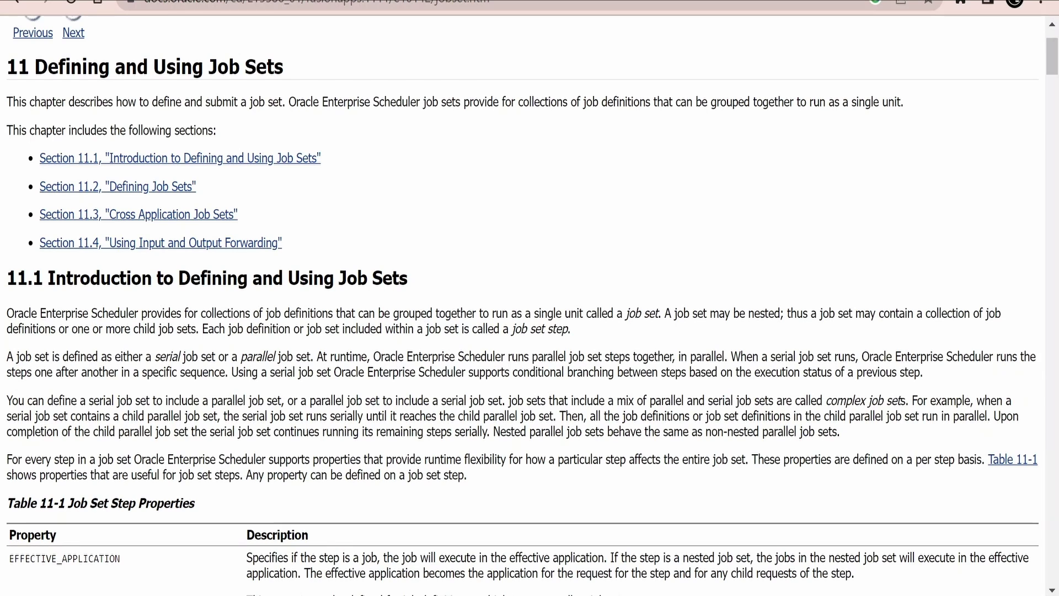
pyautogui.moveTo(201, 313); pyautogui.dragTo(583, 313)
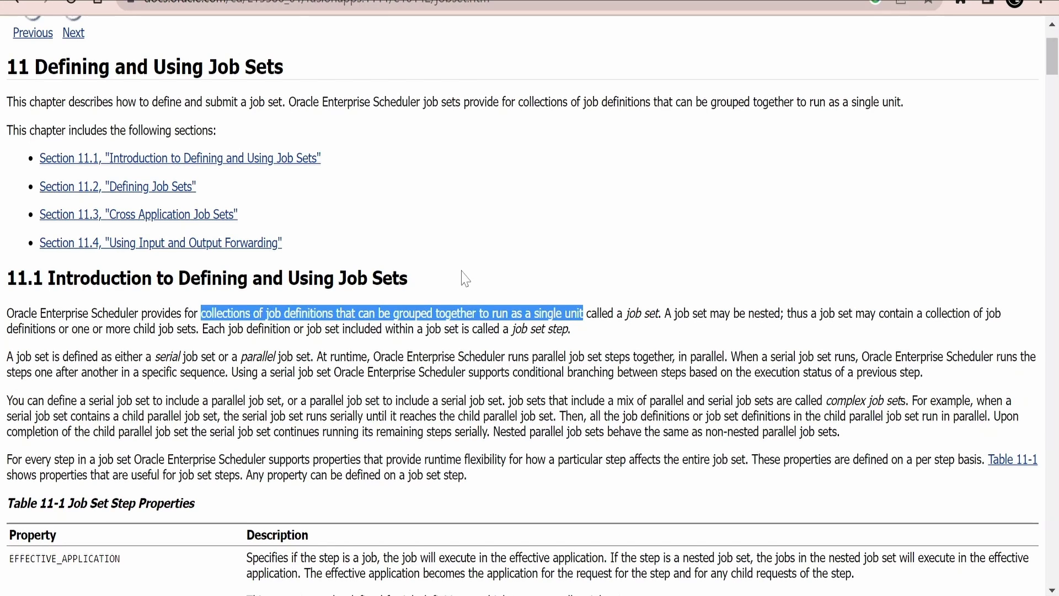
pyautogui.moveTo(70, 329); pyautogui.dragTo(196, 329)
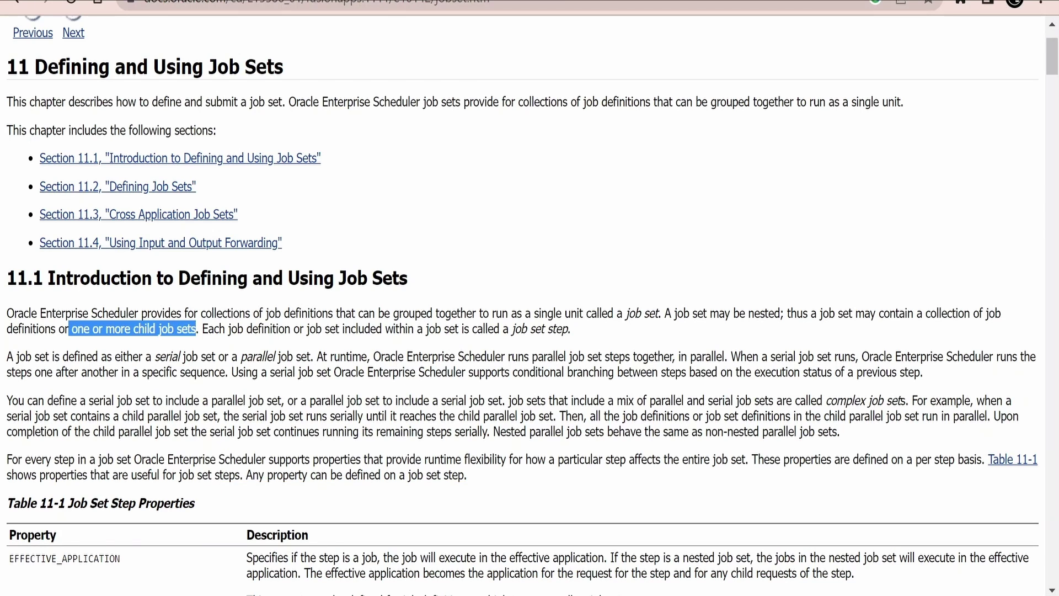
pyautogui.moveTo(7, 356); pyautogui.dragTo(311, 356)
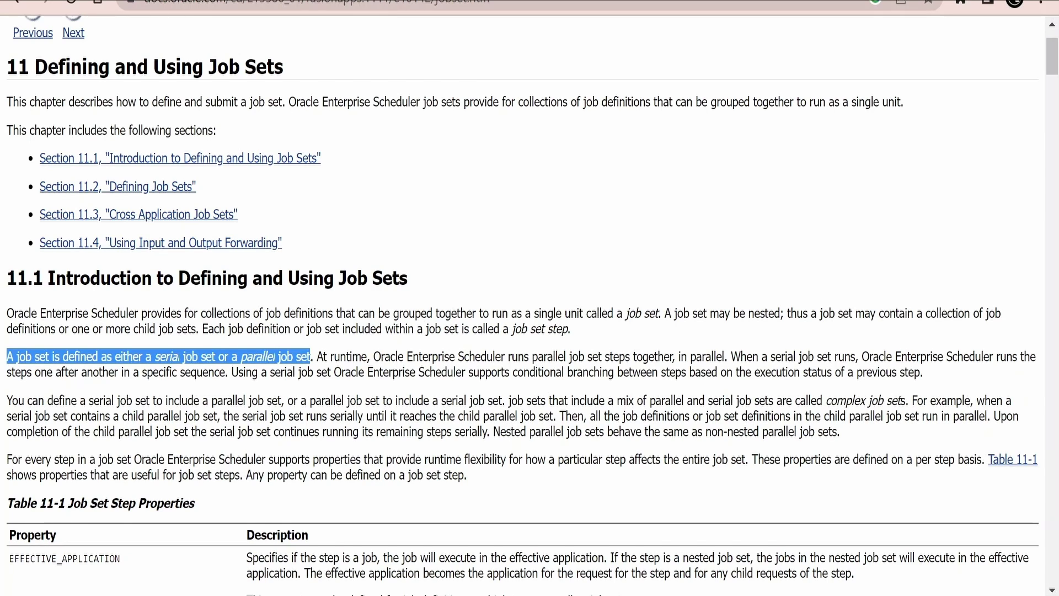
pyautogui.scroll(-13, 530, 304)
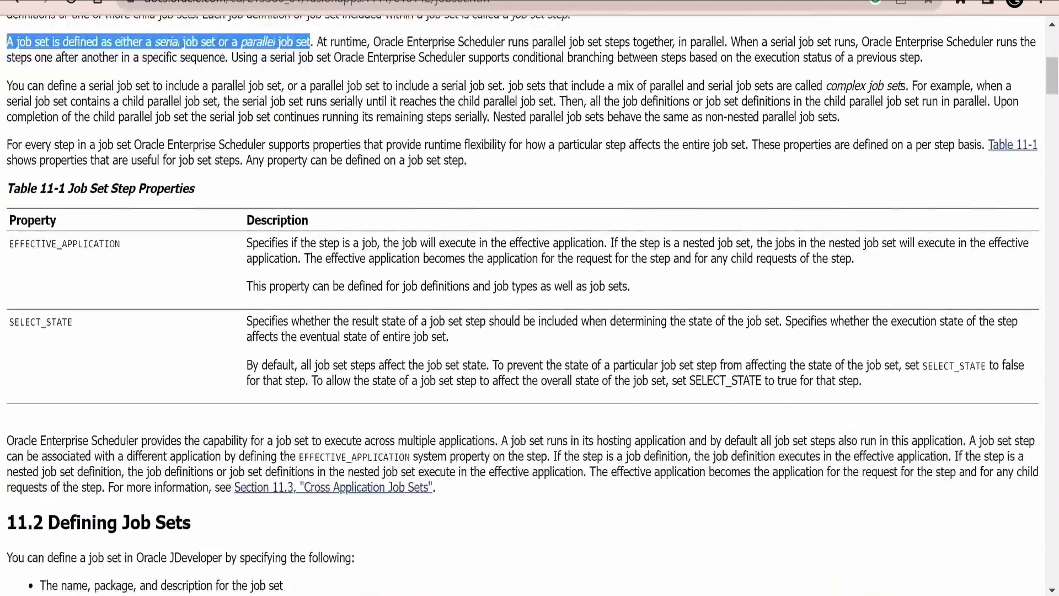
pyautogui.scroll(-9, 310, 359)
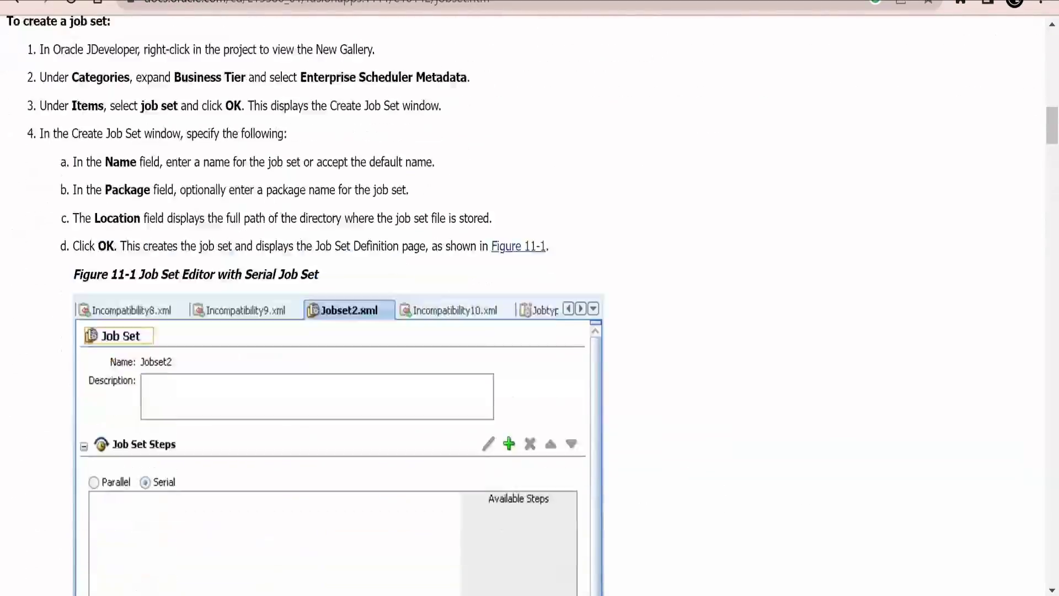
# - Switch to the support document on creating job sets in Fusion and read through to its Create Job Set instructions
pyautogui.hotkey('ctrl', 'Tab')
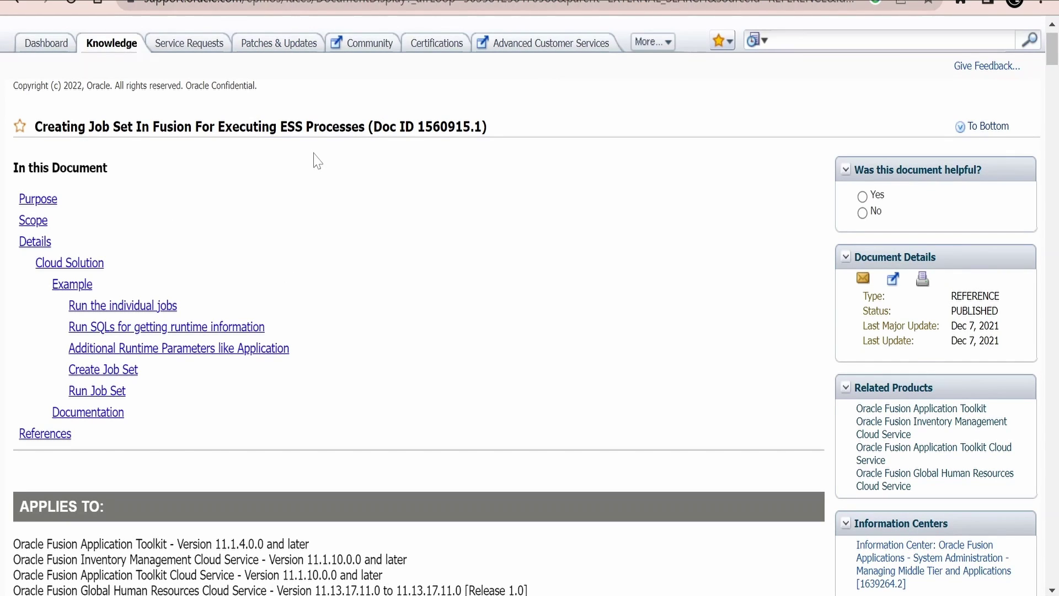
pyautogui.scroll(-10, 317, 161)
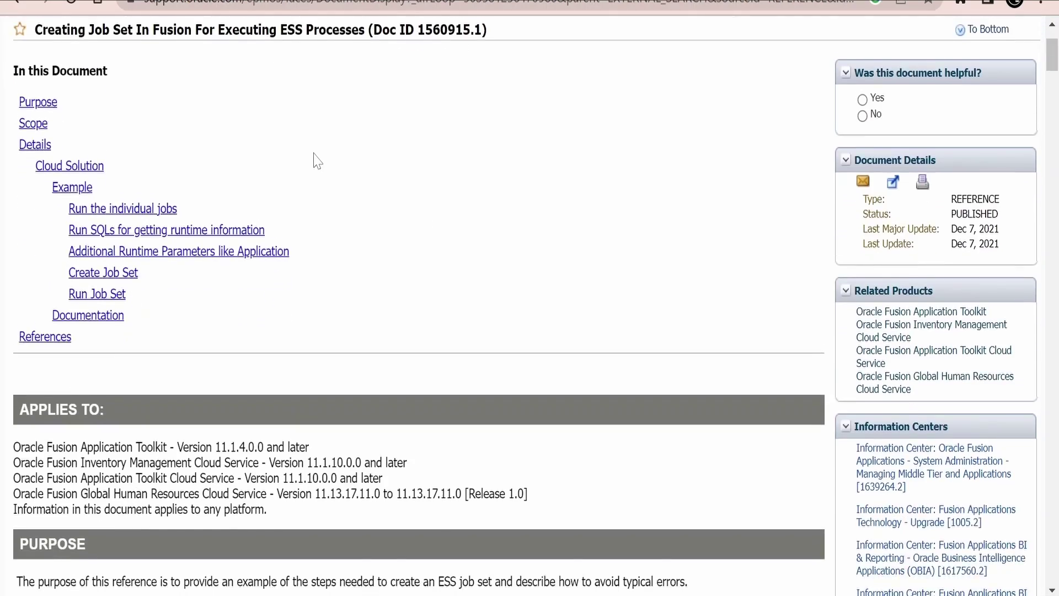
pyautogui.scroll(-4, 314, 162)
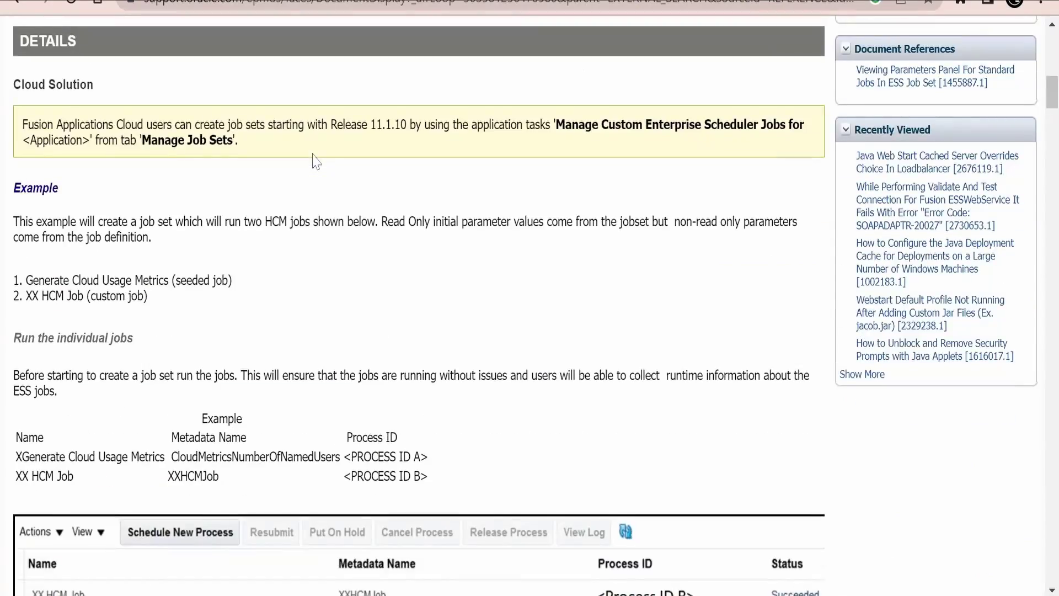
pyautogui.scroll(-4, 316, 162)
pyautogui.scroll(-10, 315, 162)
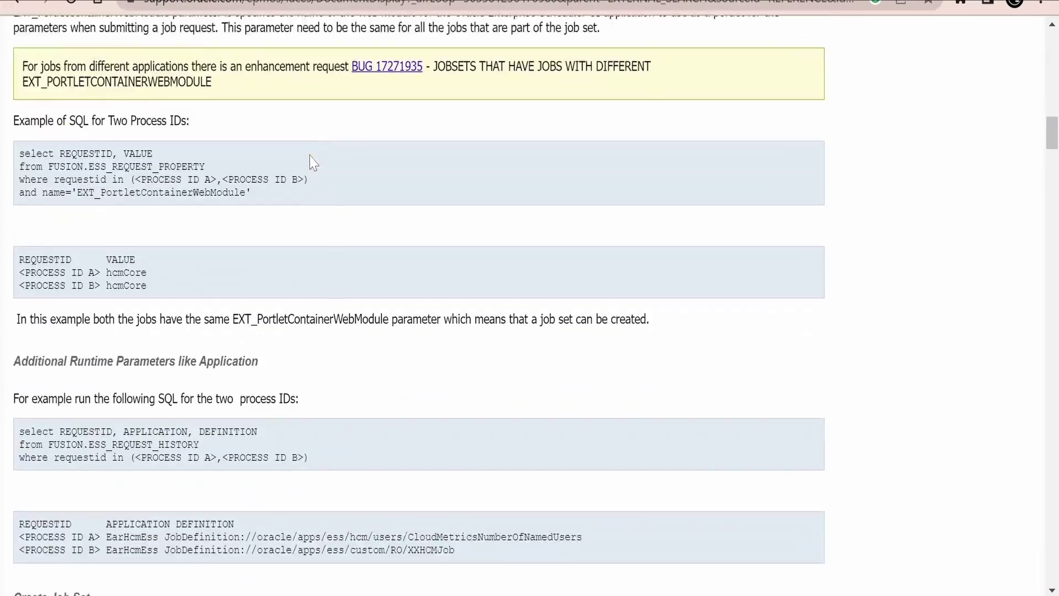
pyautogui.scroll(-1, 312, 162)
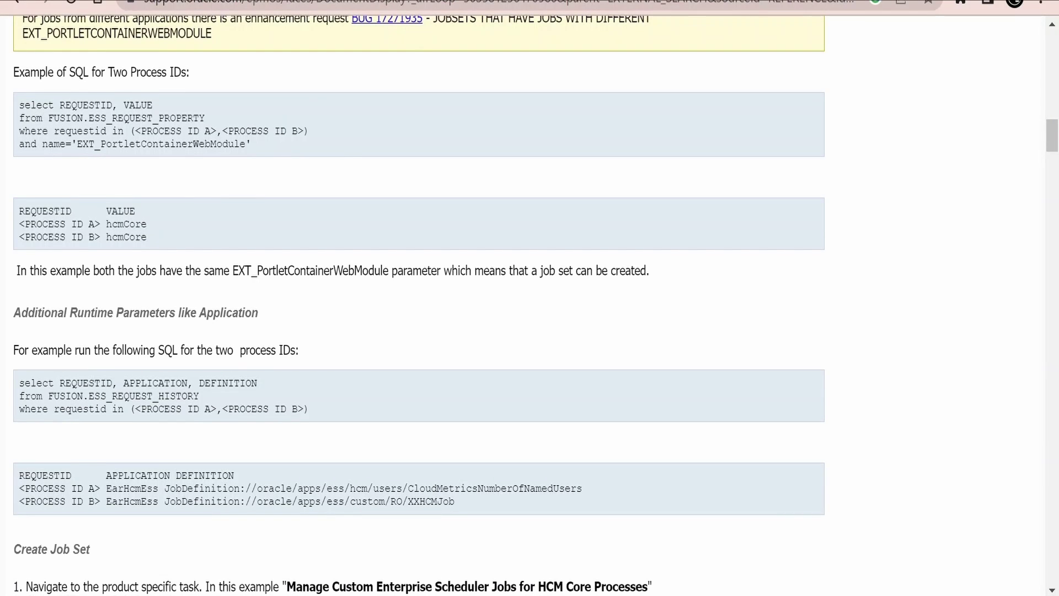
pyautogui.scroll(-9, 148, 154)
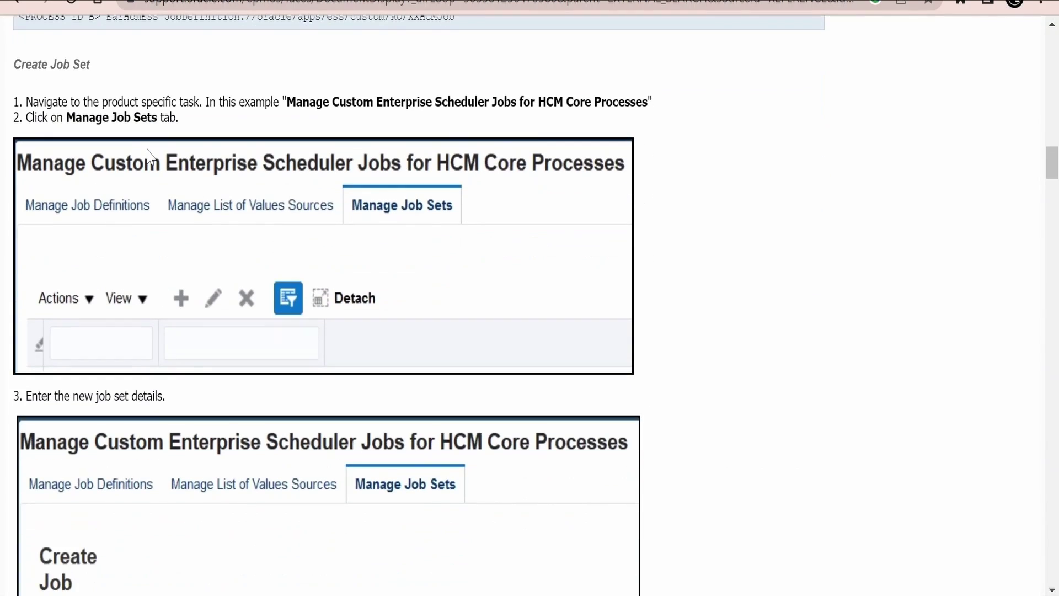
pyautogui.moveTo(12, 82)
pyautogui.mouseDown()
pyautogui.moveTo(83, 82)
pyautogui.moveTo(2, 71)
pyautogui.mouseUp()
pyautogui.click(107, 81)
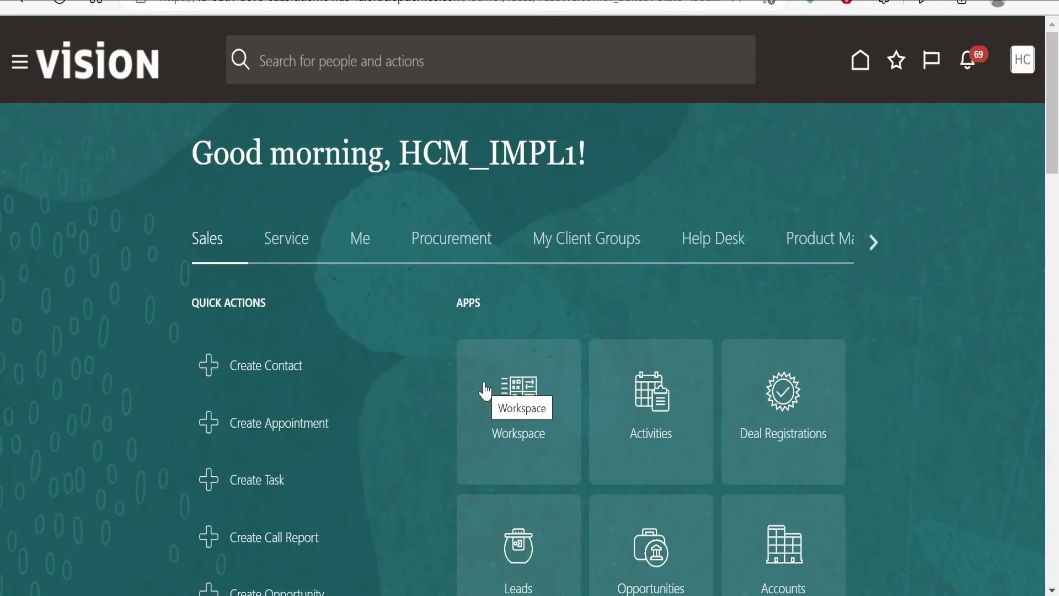
# - Switch to the Vision application, go to Setup and Maintenance and bring up the setup task search page
pyautogui.click(1023, 60)
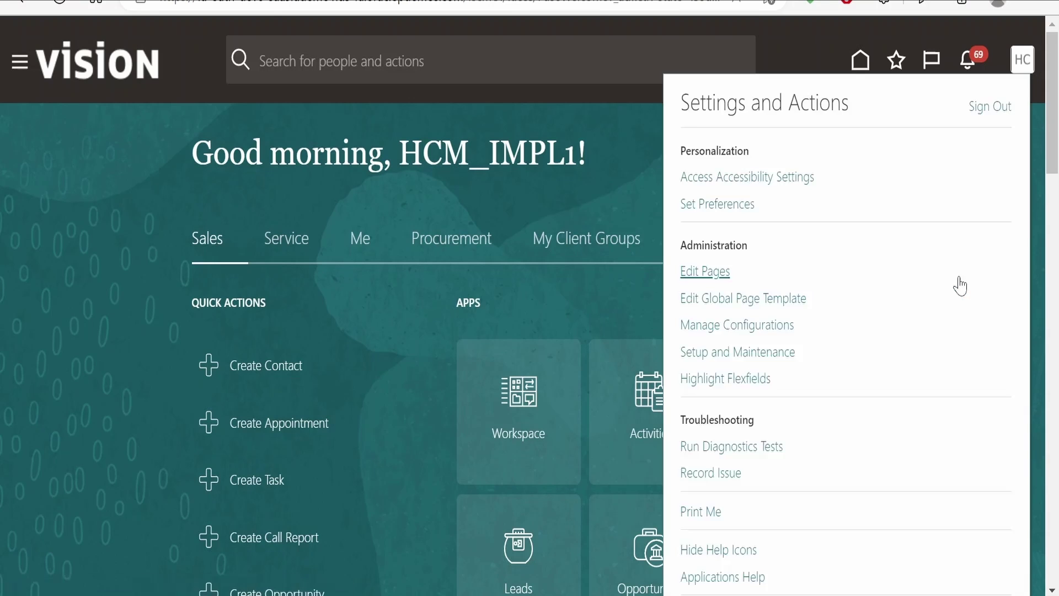
pyautogui.click(755, 353)
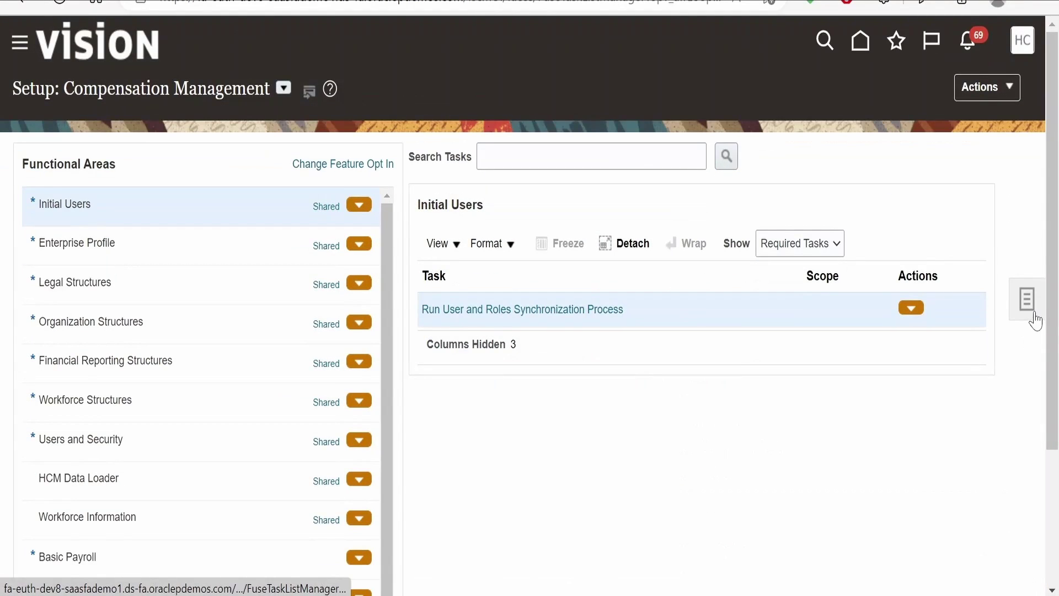
pyautogui.click(1029, 307)
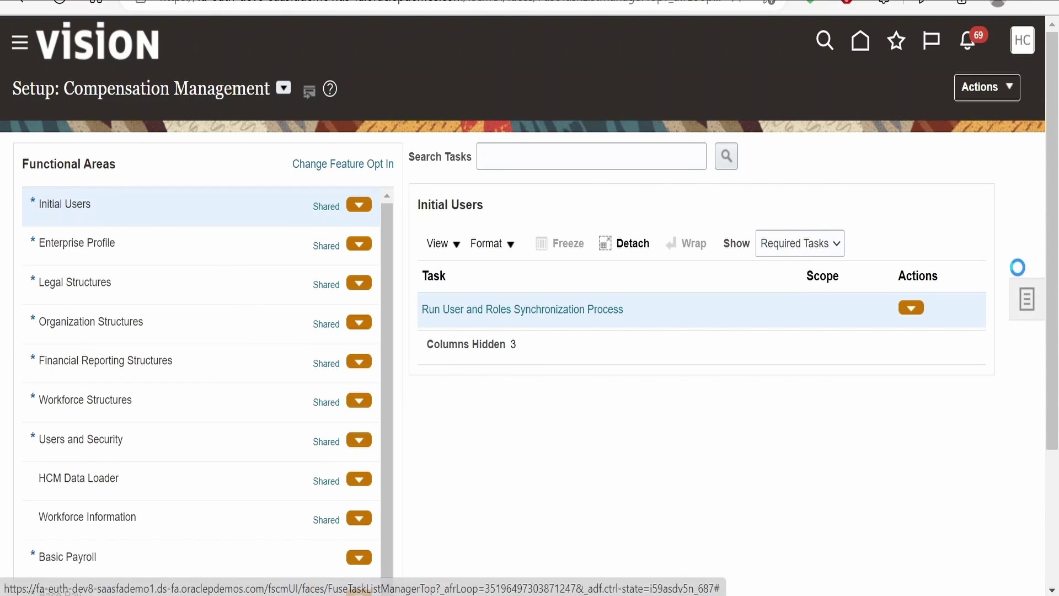
pyautogui.click(931, 360)
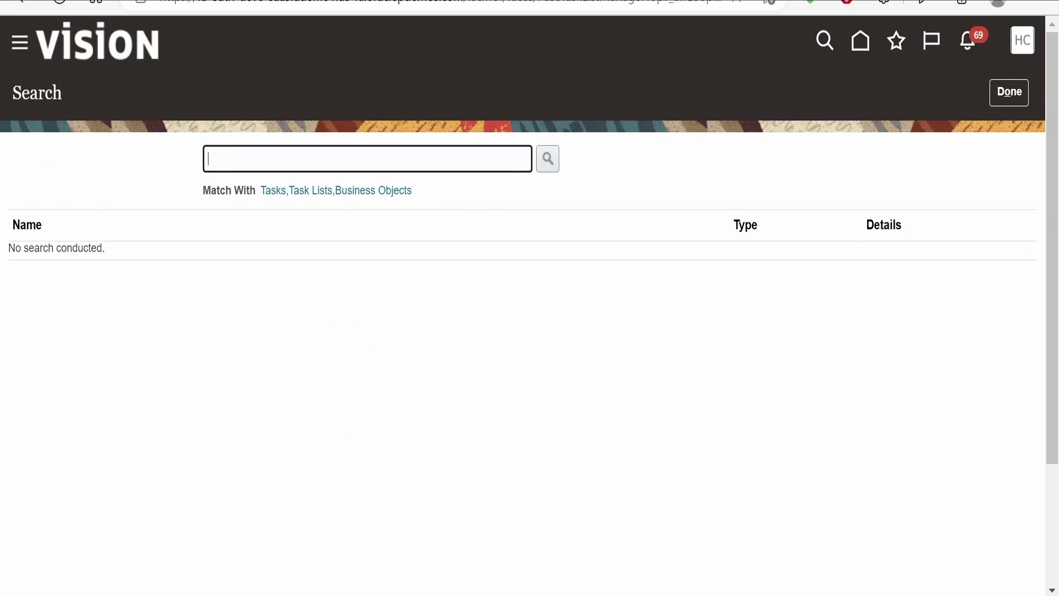
# - Search for "Manage Enterprise scheduler" and open the job definitions and job sets task for Financial, Supply Chain Management, and Related Applications
pyautogui.write('Manage Enterprise sc')
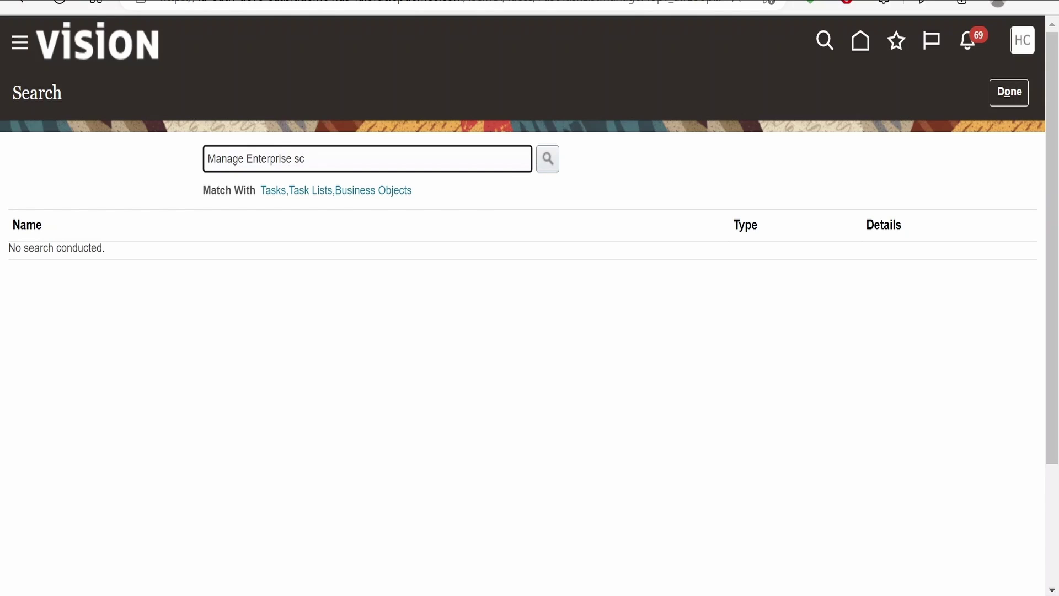
pyautogui.write('heduler')
pyautogui.click(549, 169)
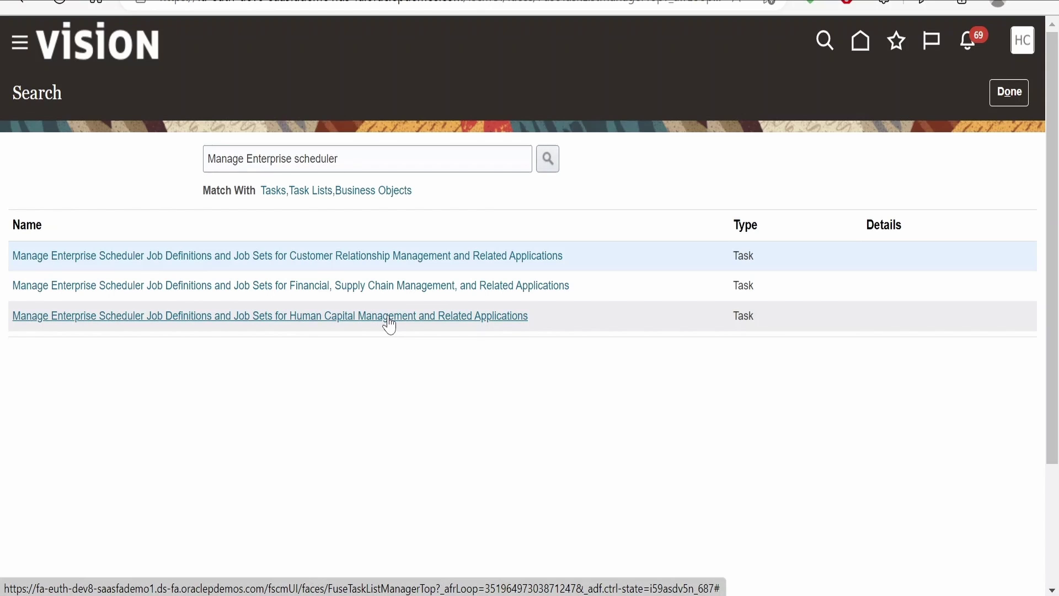
pyautogui.click(390, 285)
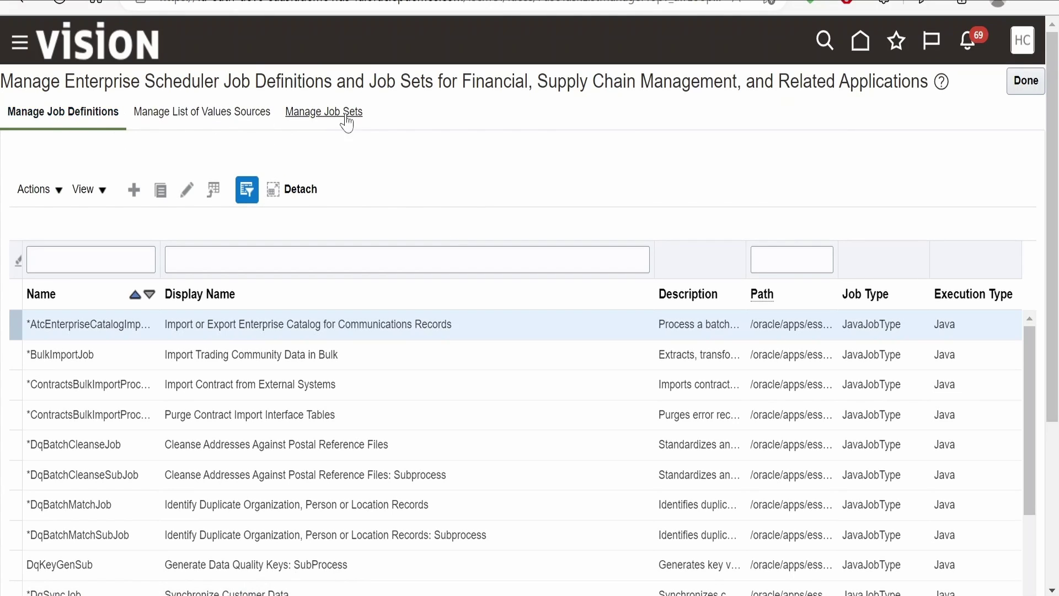
# - Show the job sets list, filter it by the name XX and select the XXFSCM_TEST01 job set
pyautogui.click(333, 116)
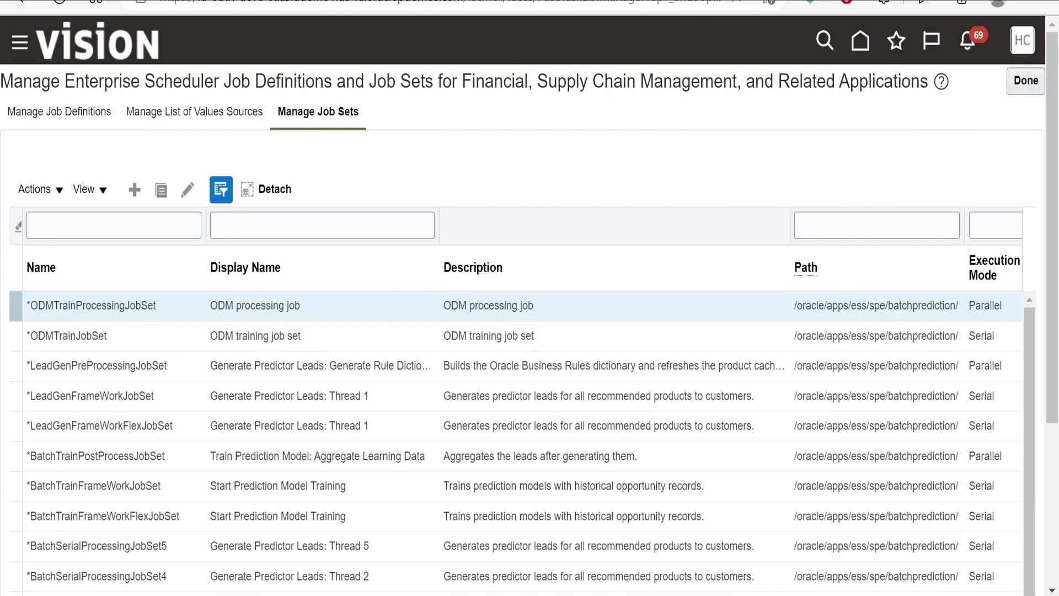
pyautogui.click(114, 225)
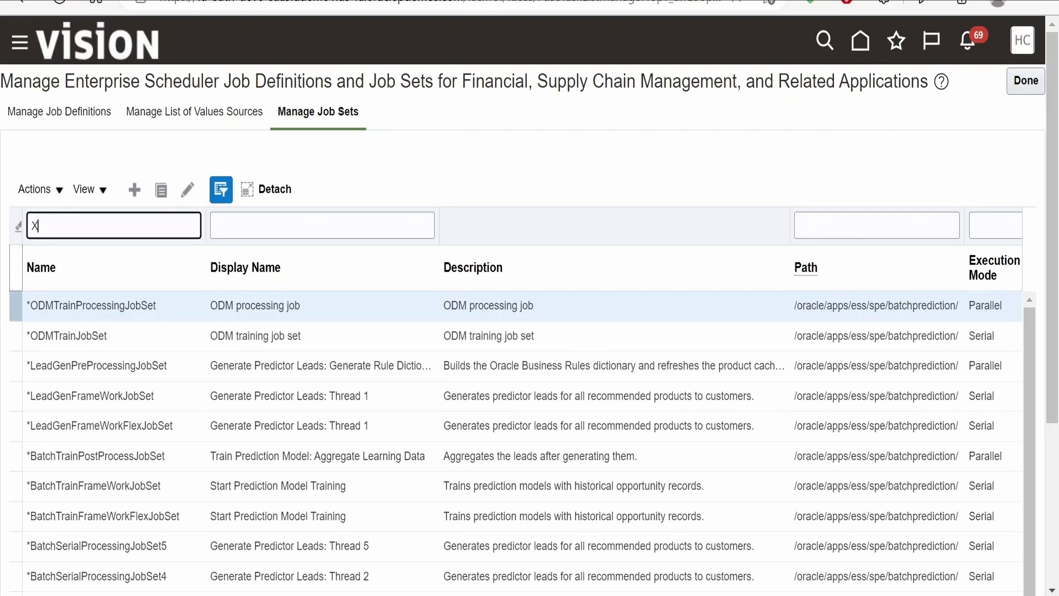
pyautogui.press('Return')
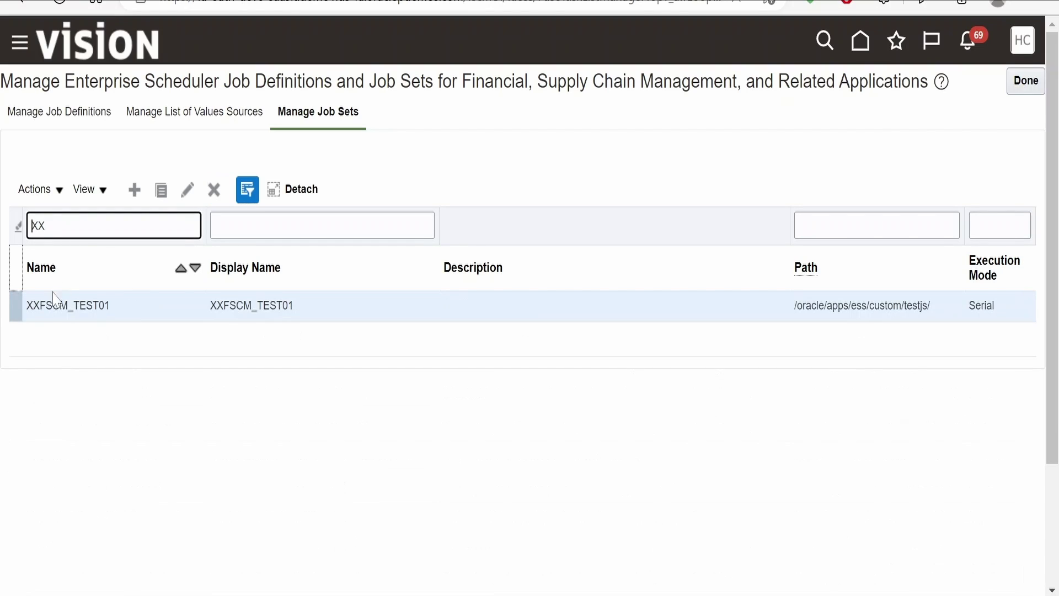
pyautogui.click(110, 305)
pyautogui.moveTo(110, 305); pyautogui.dragTo(26, 311)
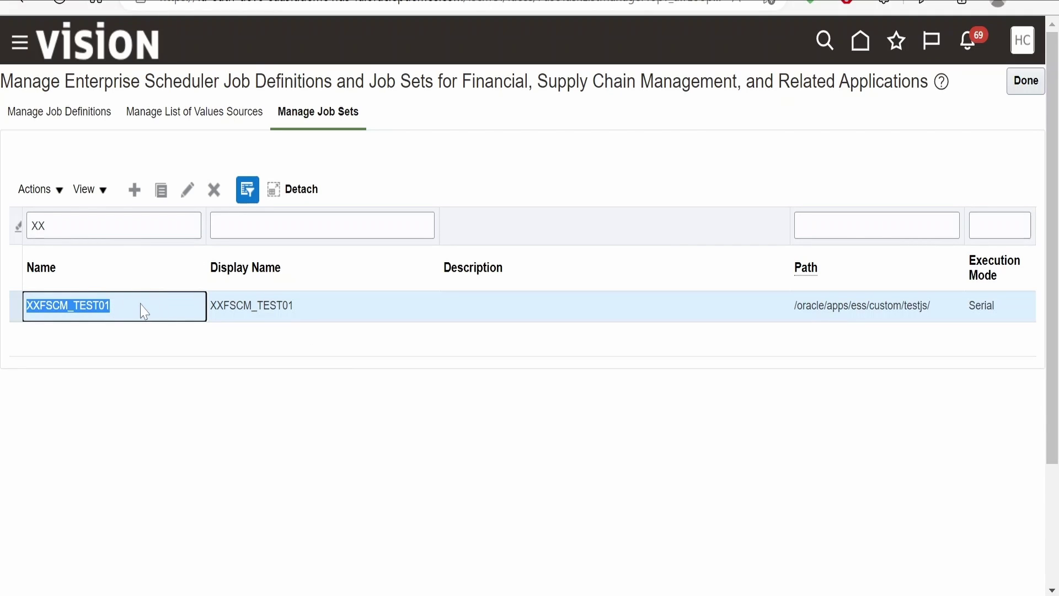
# - Open the XXFSCM_TEST01 job set for editing and examine its package path, serial or parallel mode, and job steps
pyautogui.click(187, 197)
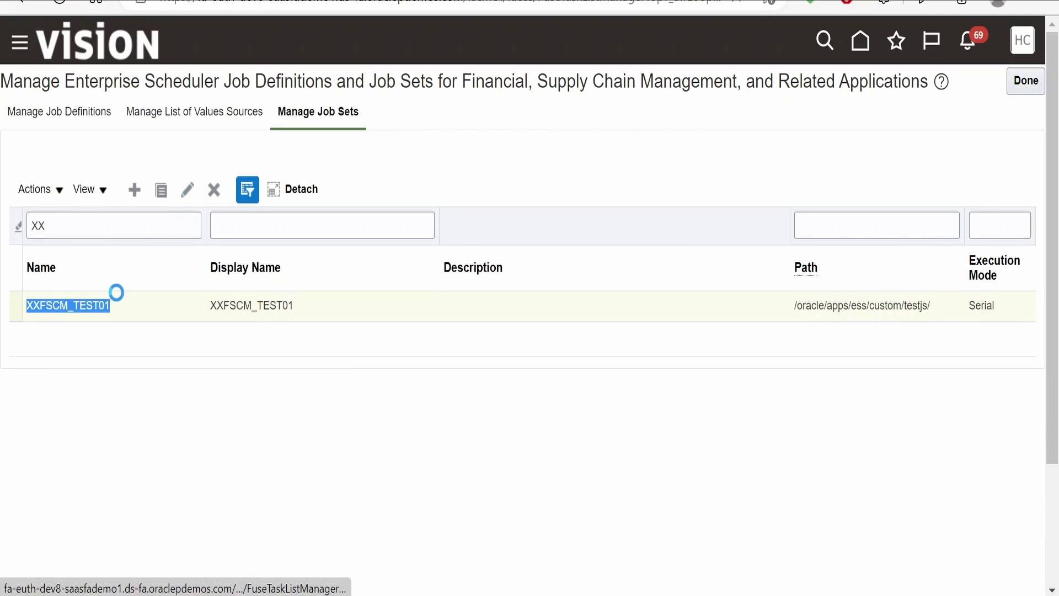
pyautogui.scroll(-3, 298, 381)
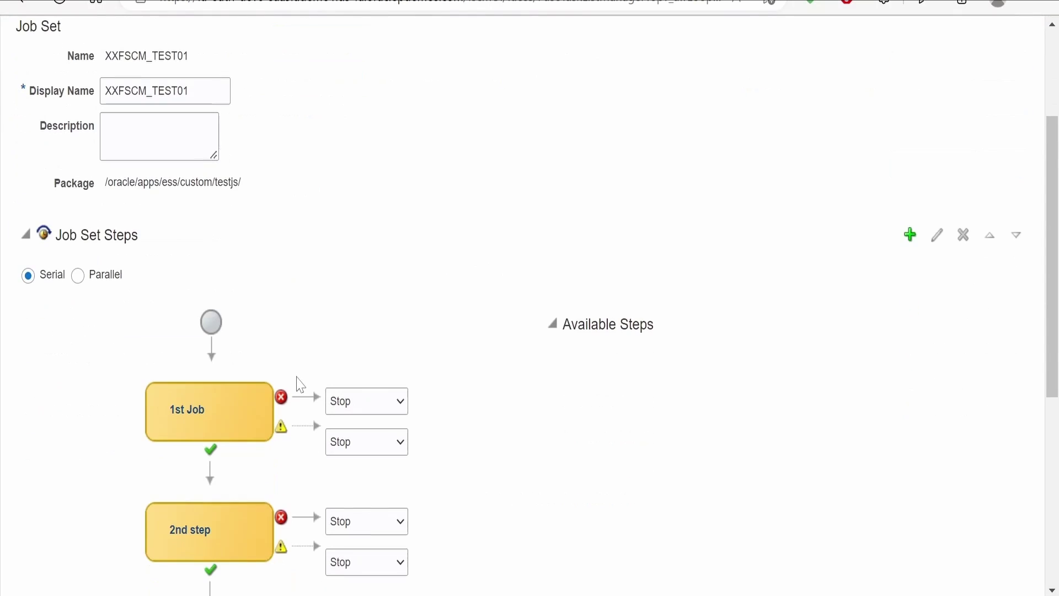
pyautogui.scroll(-3, 217, 371)
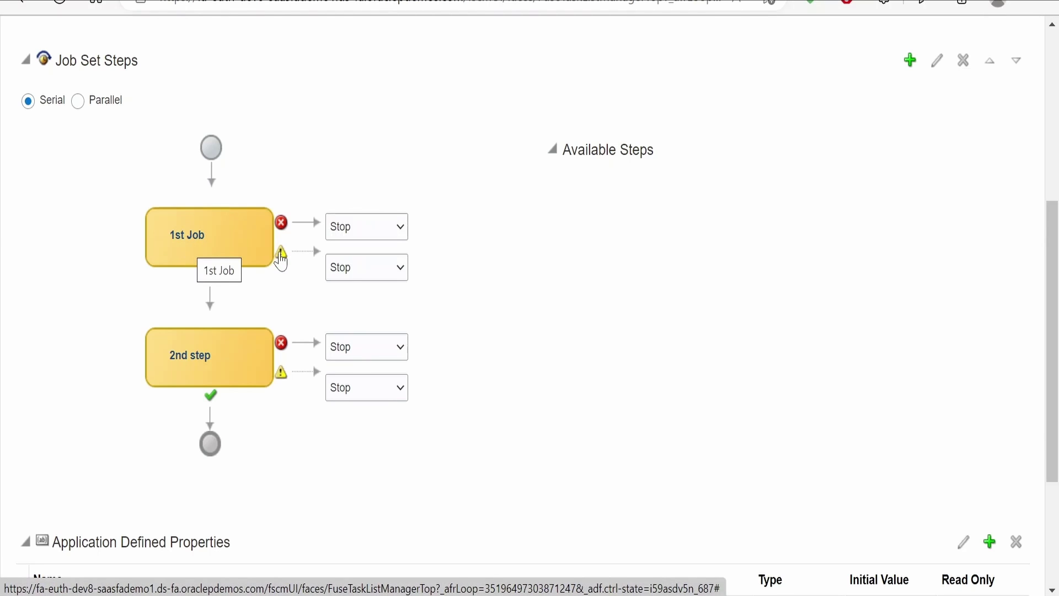
pyautogui.scroll(3, 22, 286)
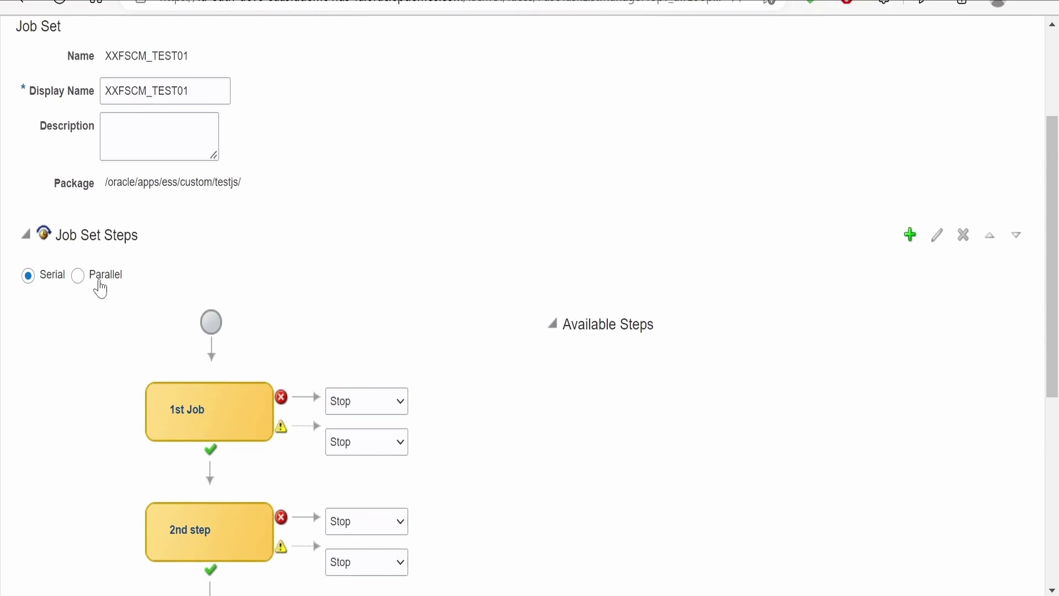
pyautogui.scroll(3, 100, 276)
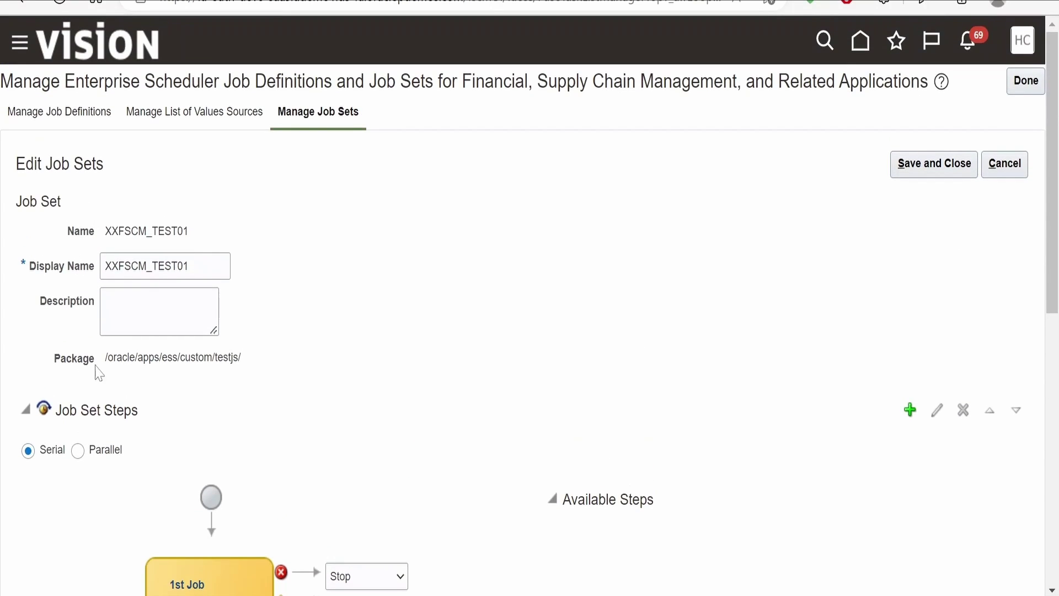
pyautogui.moveTo(246, 364); pyautogui.dragTo(102, 367)
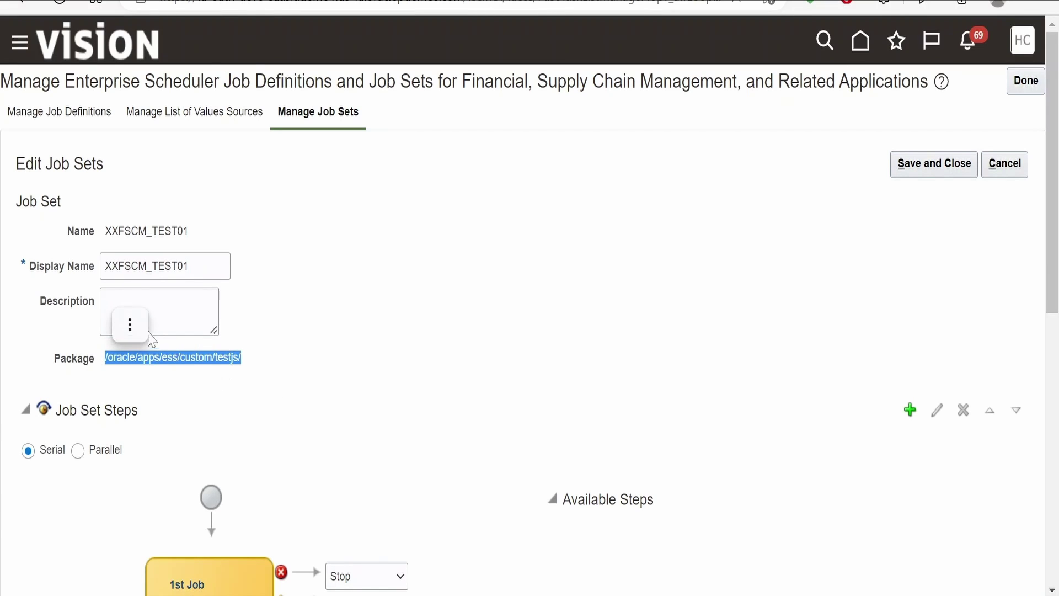
pyautogui.click(131, 325)
pyautogui.click(314, 300)
pyautogui.scroll(-10, 322, 309)
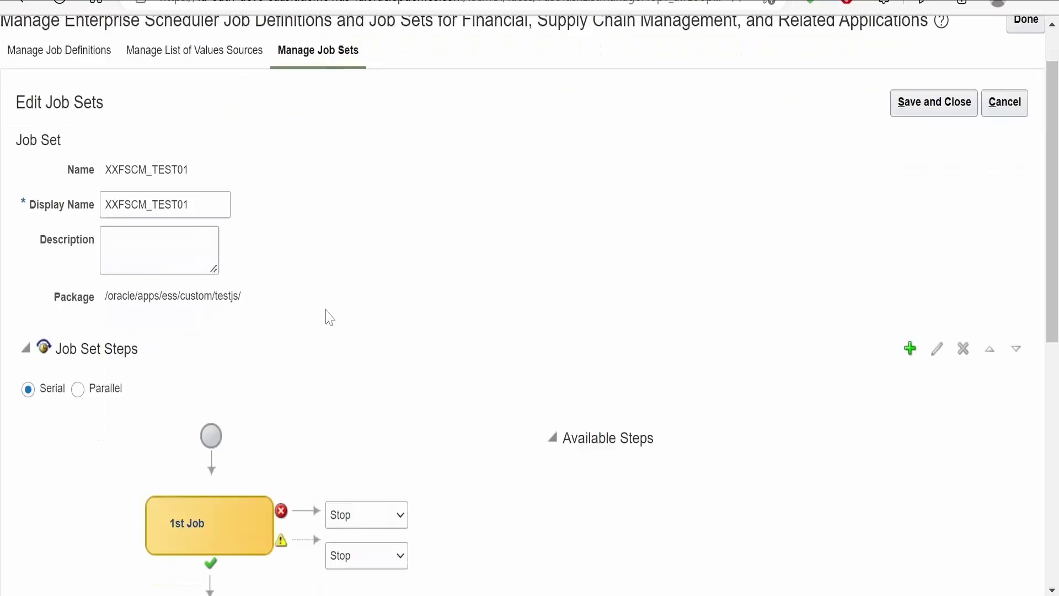
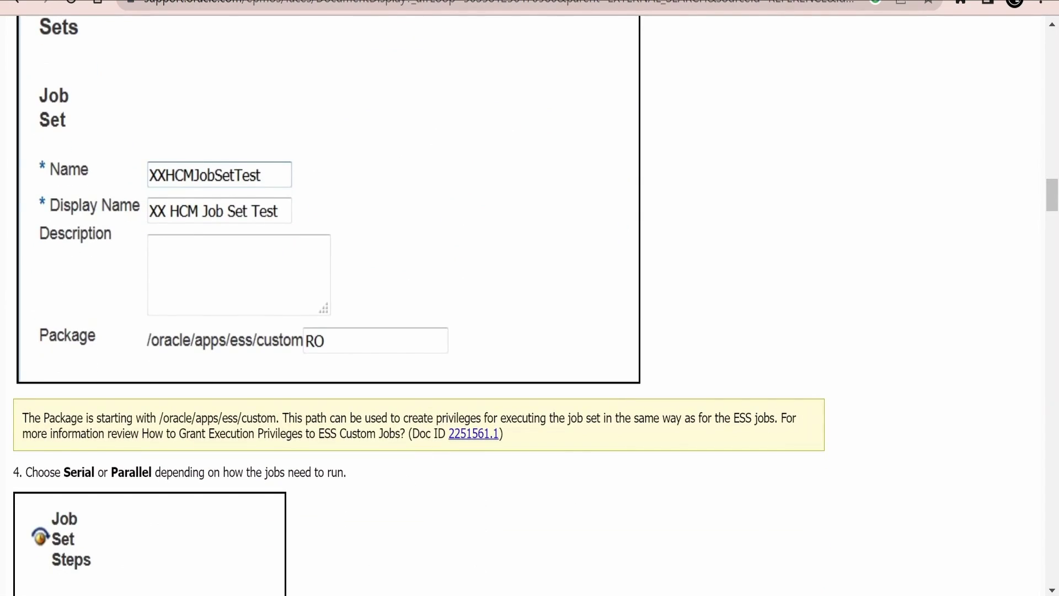
# - Switch back to the Vision job set creation page and enter XXFSCM_TEST02 as both the name and display name
pyautogui.hotkey('alt', 'Tab')
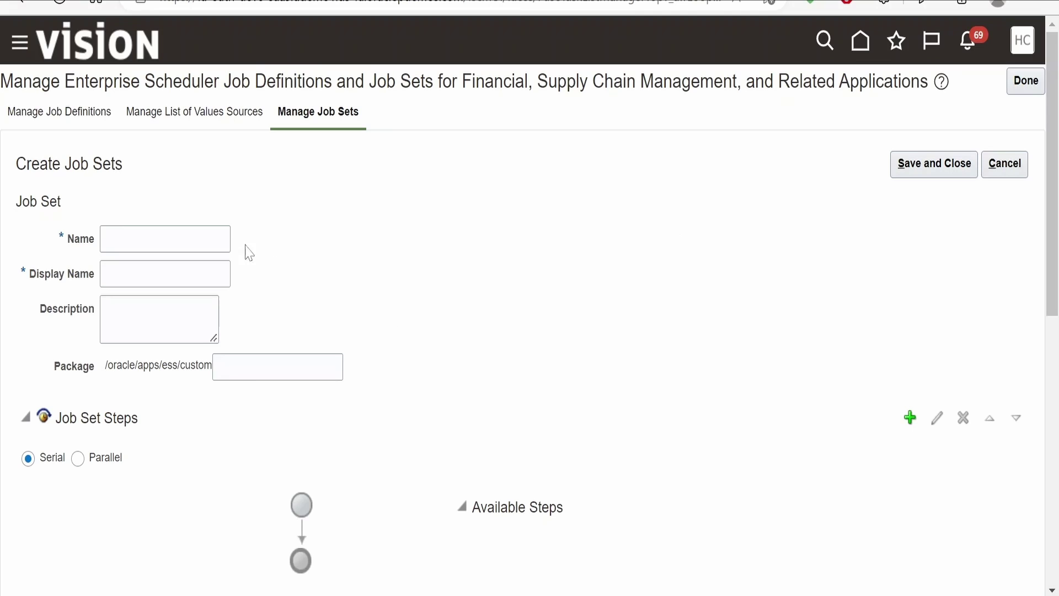
pyautogui.click(182, 239)
pyautogui.write('XXFSCM_TEST01')
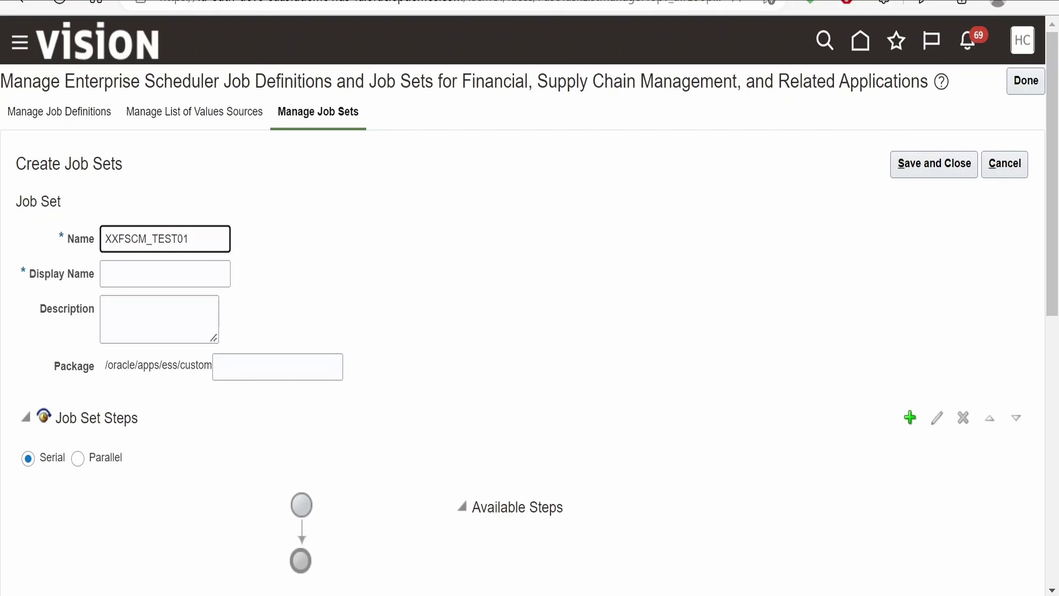
pyautogui.press('BackSpace')
pyautogui.write('2')
pyautogui.press('Tab')
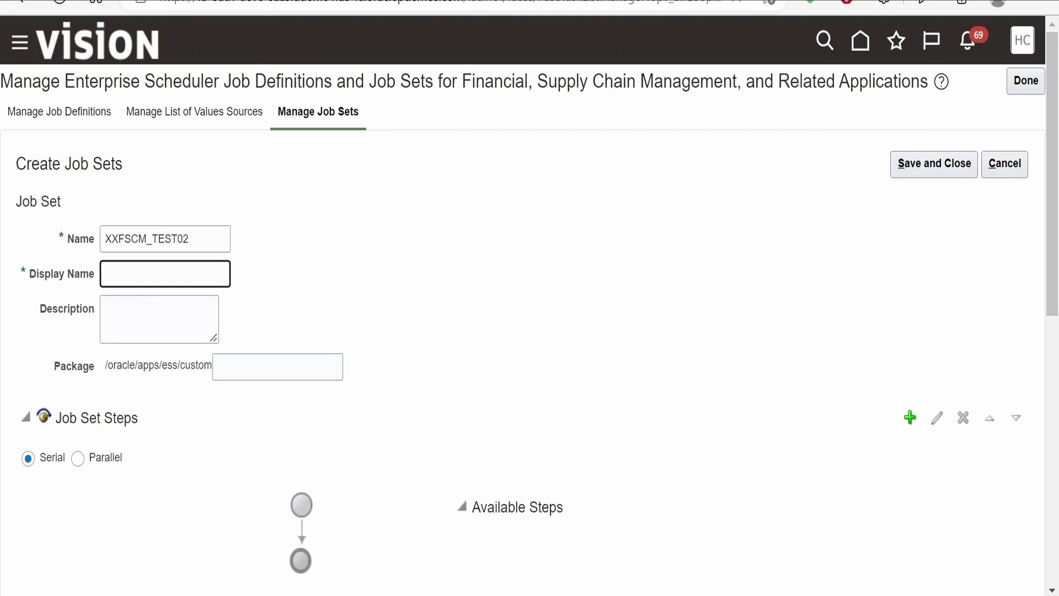
pyautogui.write('XXFSCM_TEST0')
pyautogui.write('2')
# - Enter "test" as the job set's description and complete its package path with "jobsetlearning"
pyautogui.click(106, 309)
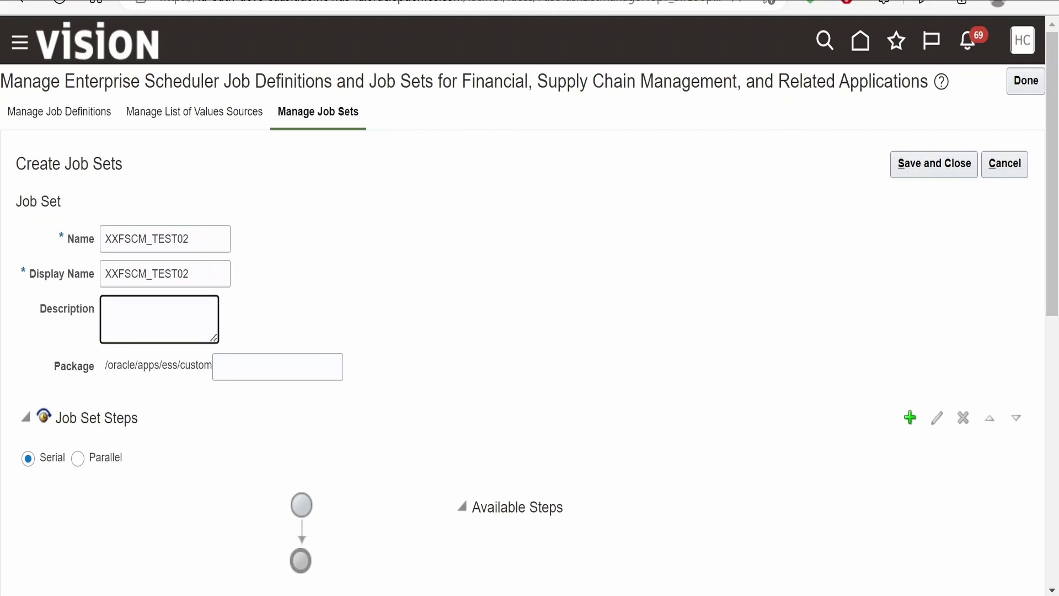
pyautogui.write('test')
pyautogui.click(277, 367)
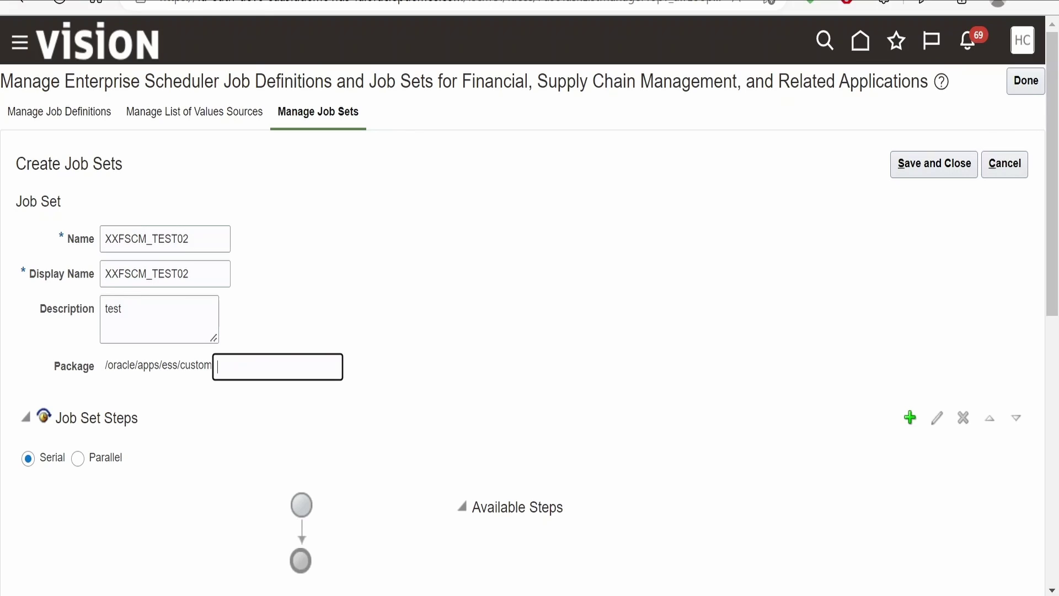
pyautogui.write('jobsetlearning')
# - Start adding a first step to the job set with the step ID "01 step"
pyautogui.scroll(-3, 206, 418)
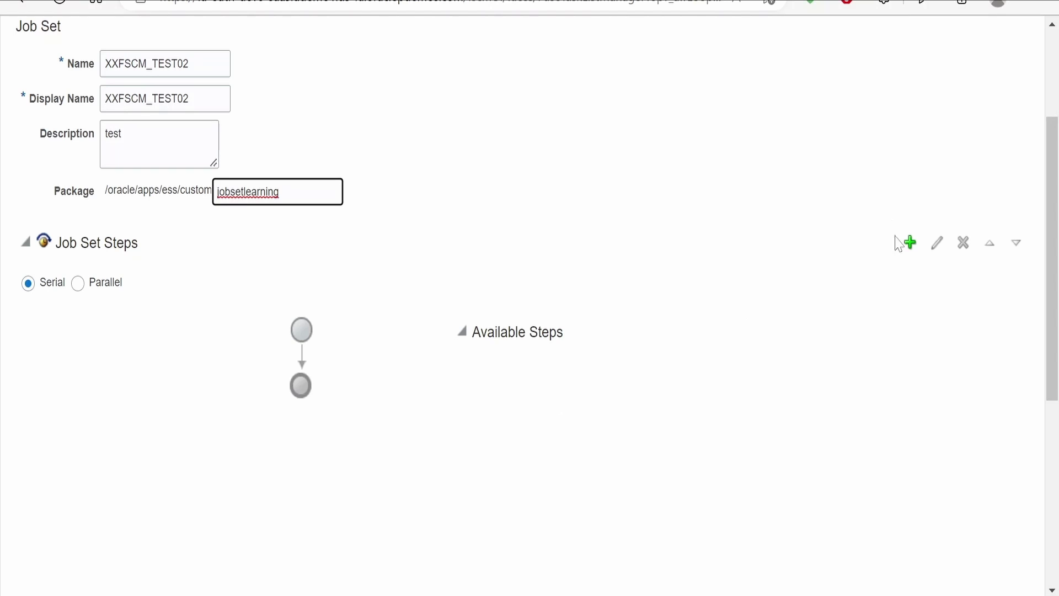
pyautogui.scroll(-2, 263, 390)
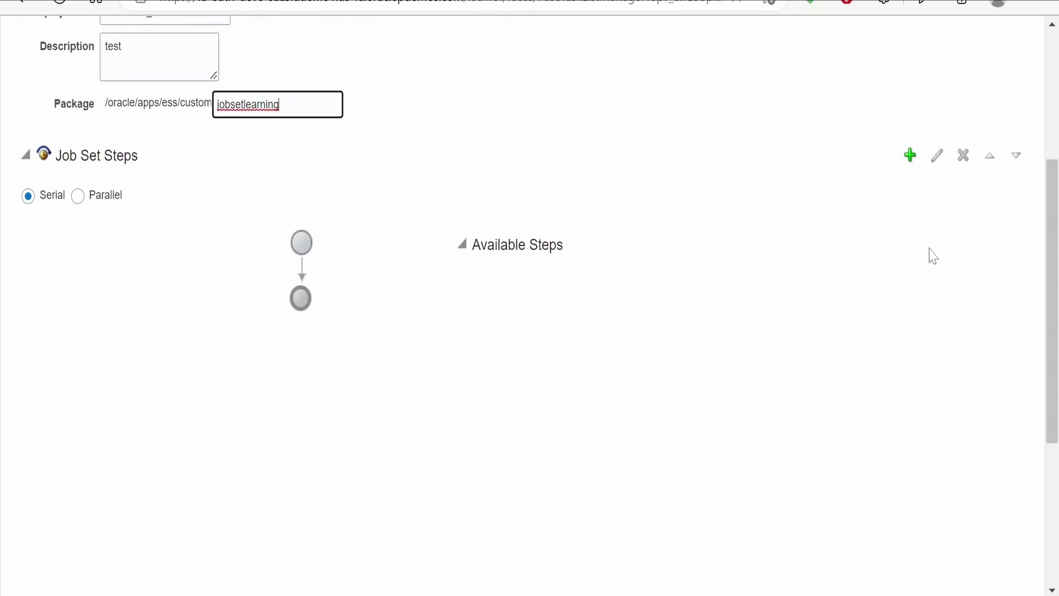
pyautogui.click(912, 158)
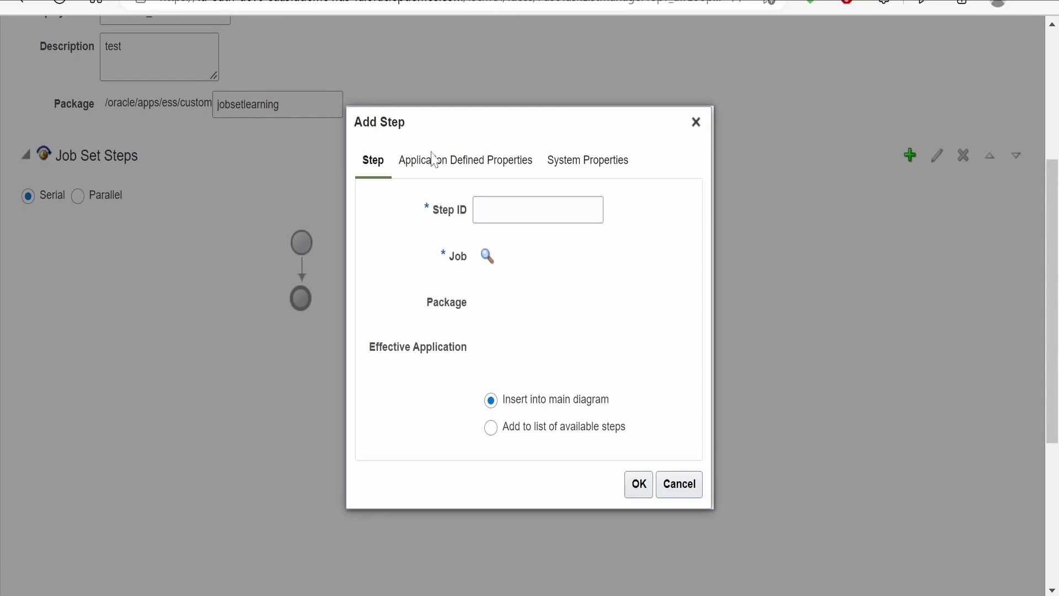
pyautogui.click(479, 210)
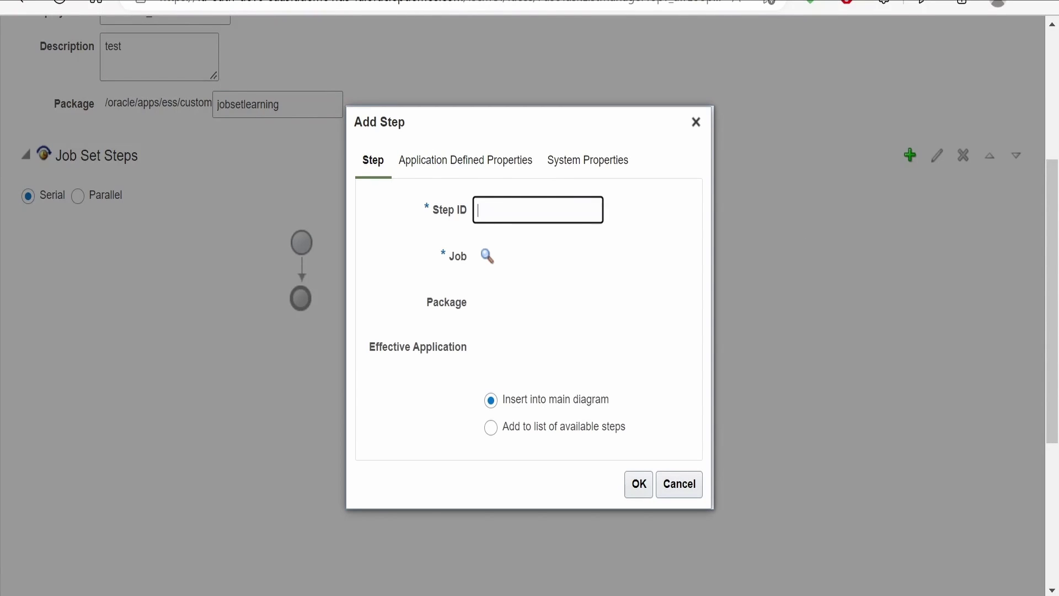
pyautogui.write('01 step')
# - Search the job definitions for "ImportSupp", assign the ImportSuppliers job to the step and insert it into the main diagram
pyautogui.click(487, 258)
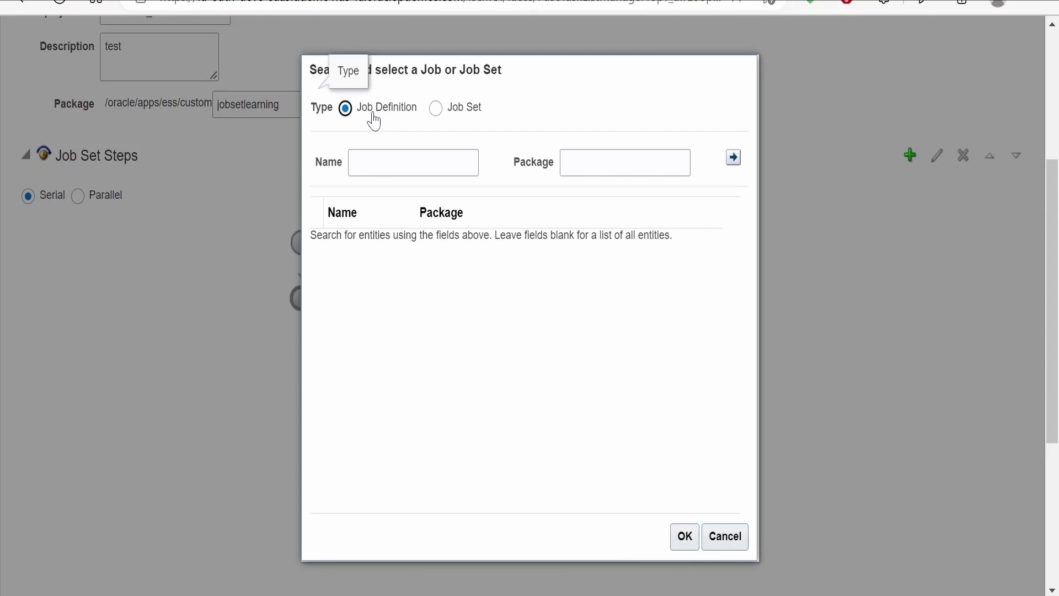
pyautogui.click(412, 163)
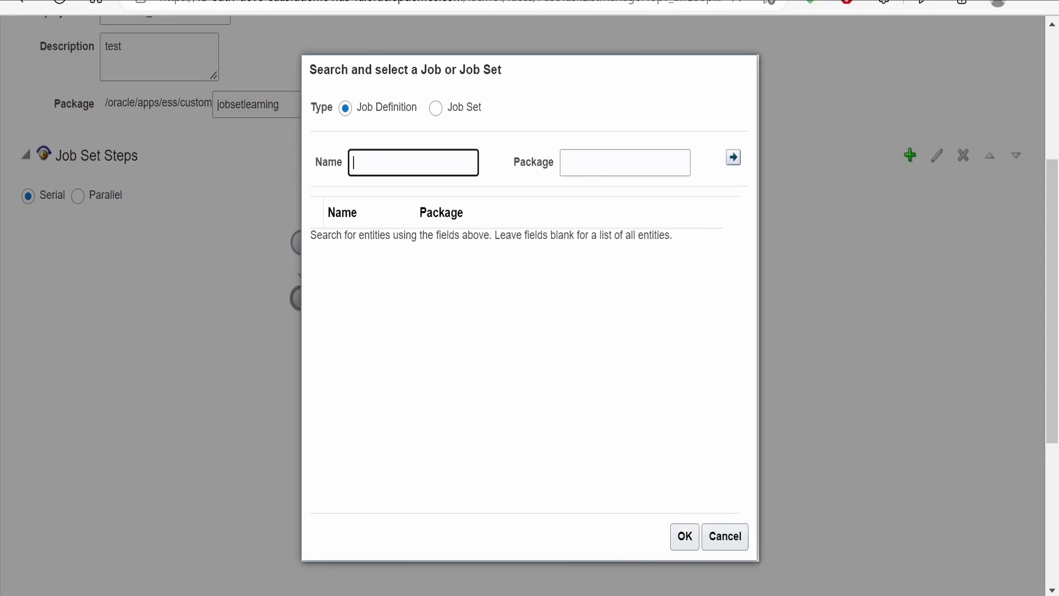
pyautogui.write('Import')
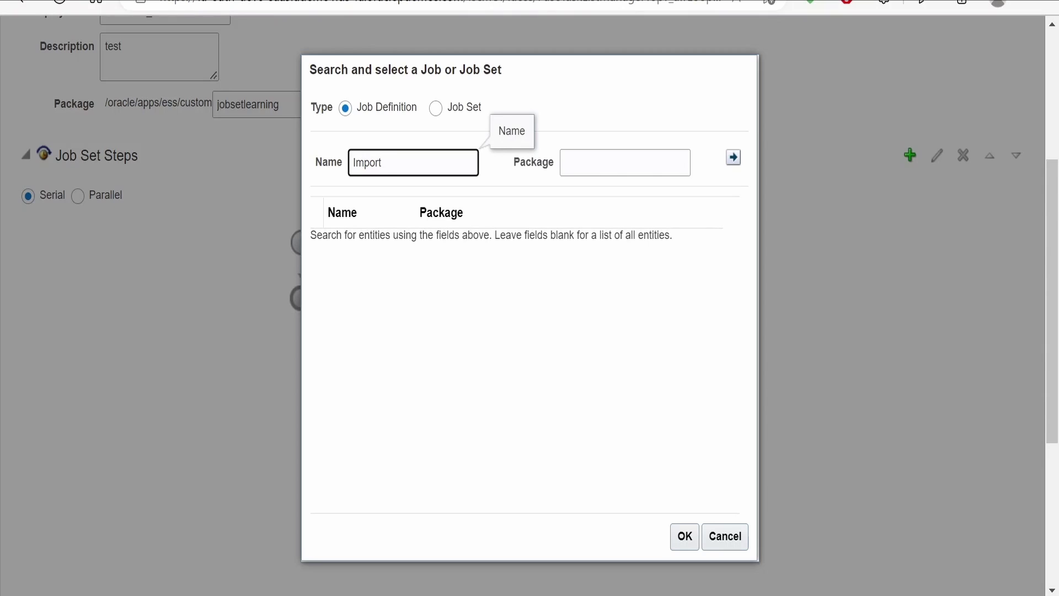
pyautogui.write('Supp')
pyautogui.click(734, 158)
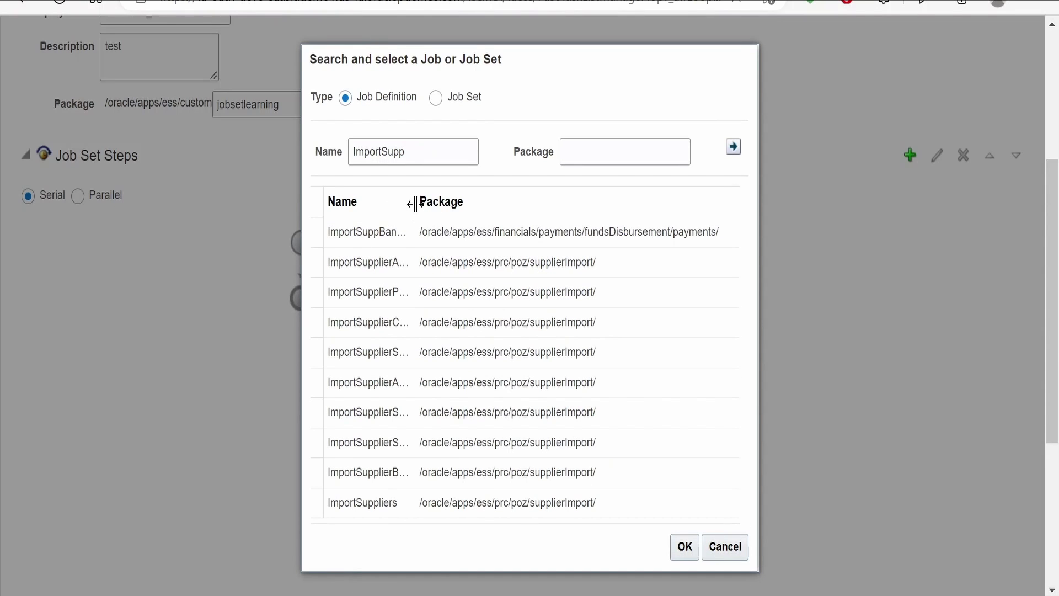
pyautogui.moveTo(413, 203); pyautogui.dragTo(490, 203)
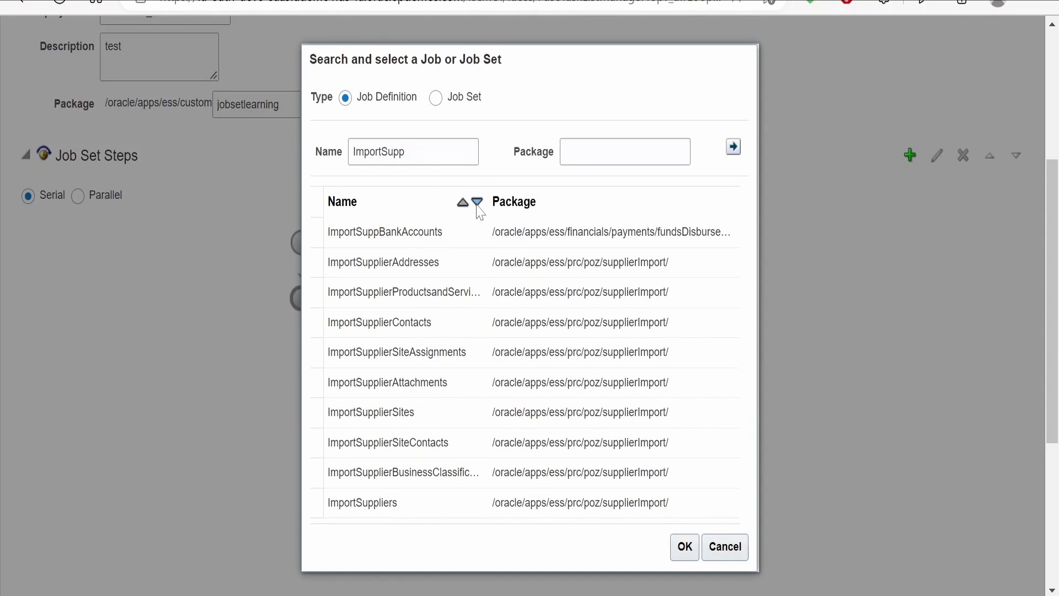
pyautogui.click(381, 502)
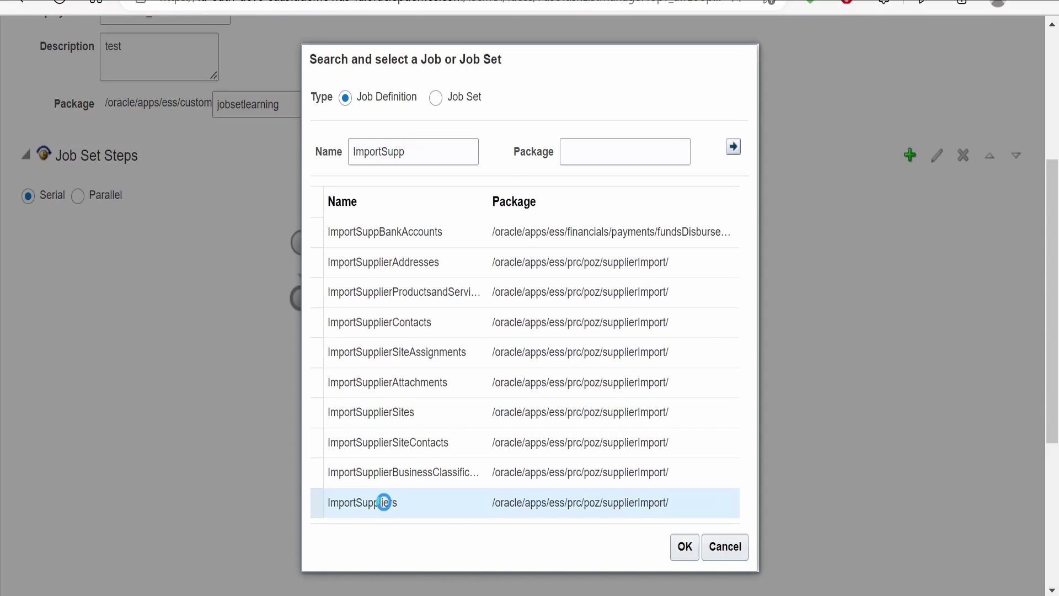
pyautogui.click(684, 547)
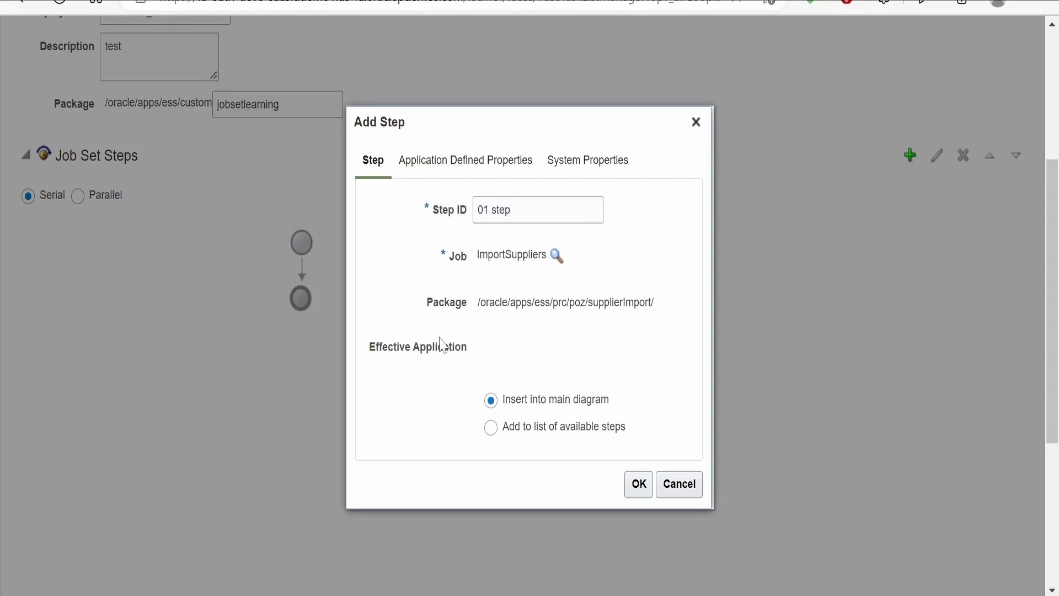
pyautogui.click(639, 484)
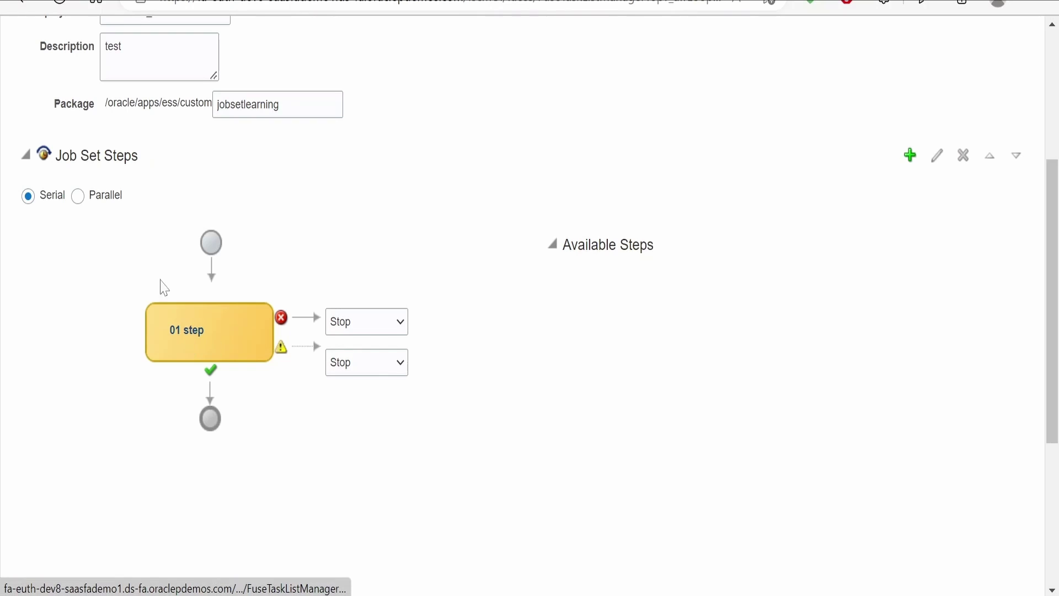
# - Start adding a second step to the job set with the step ID "02 job"
pyautogui.click(916, 163)
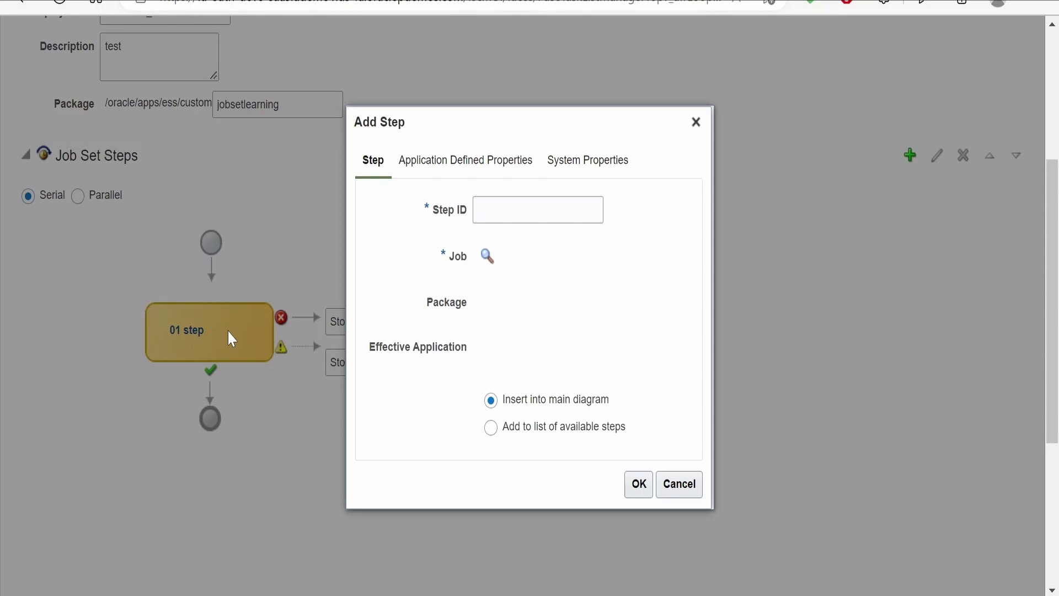
pyautogui.click(485, 210)
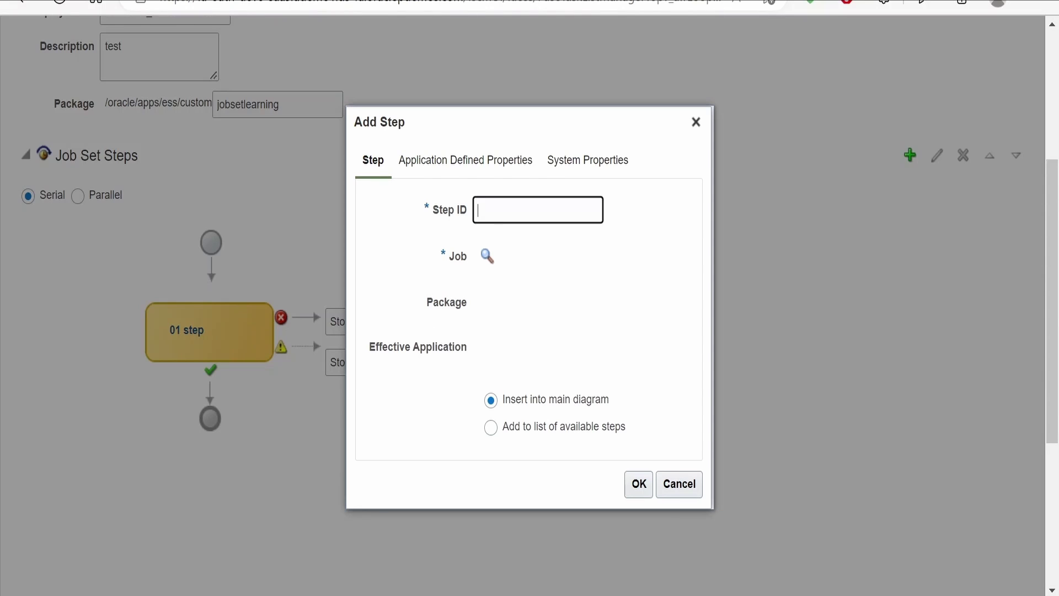
pyautogui.write('02 job')
# - Find the ImportSupplierAddresses job definition by searching "ImportSupp", assign it to the second step and insert that step into the main diagram
pyautogui.click(485, 256)
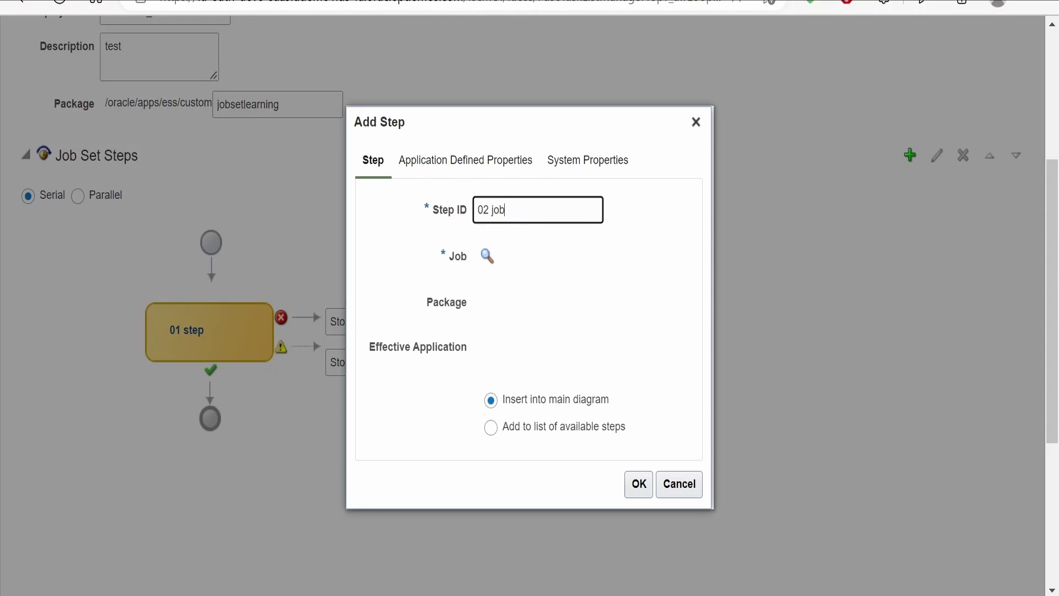
pyautogui.click(487, 263)
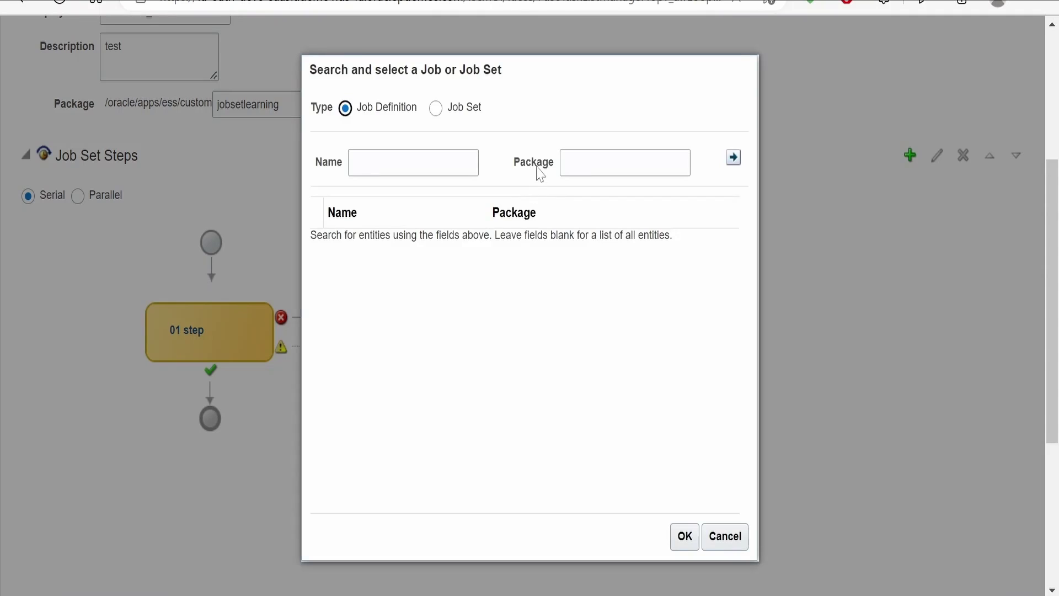
pyautogui.click(427, 174)
pyautogui.write('Imp')
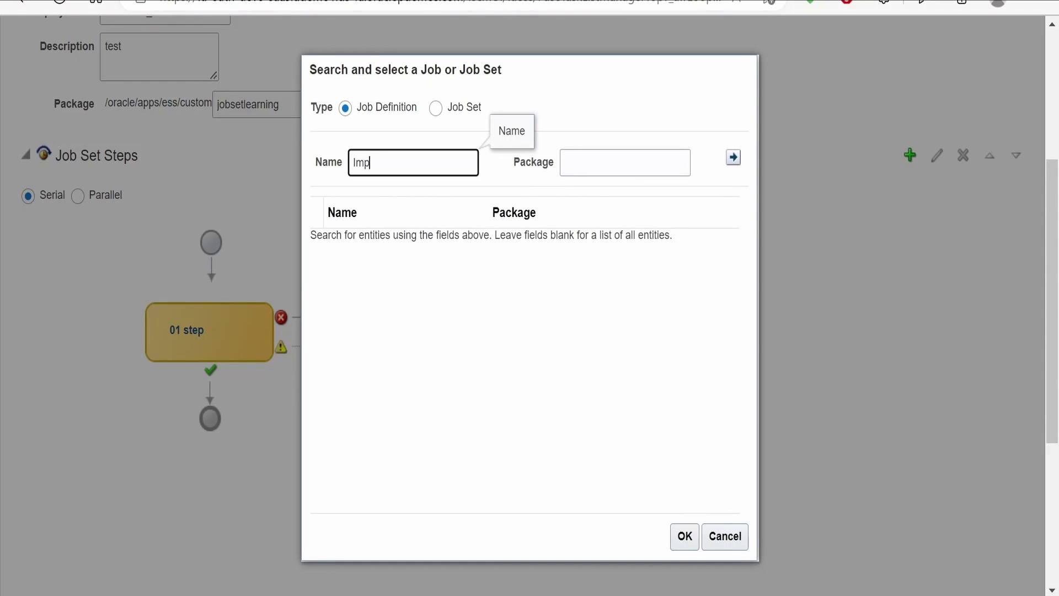
pyautogui.write('ortSupp')
pyautogui.click(734, 157)
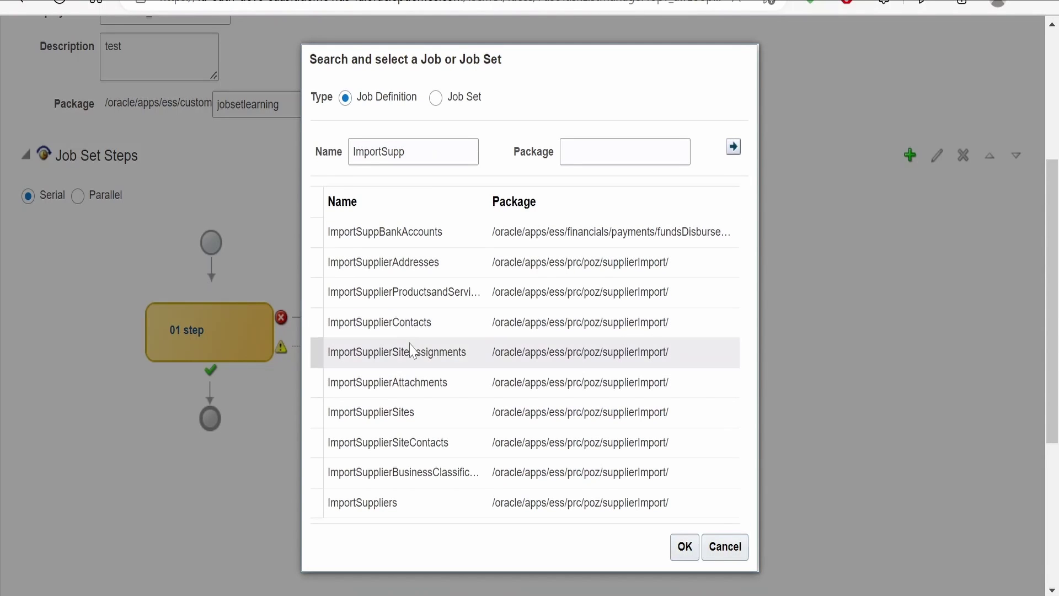
pyautogui.click(415, 261)
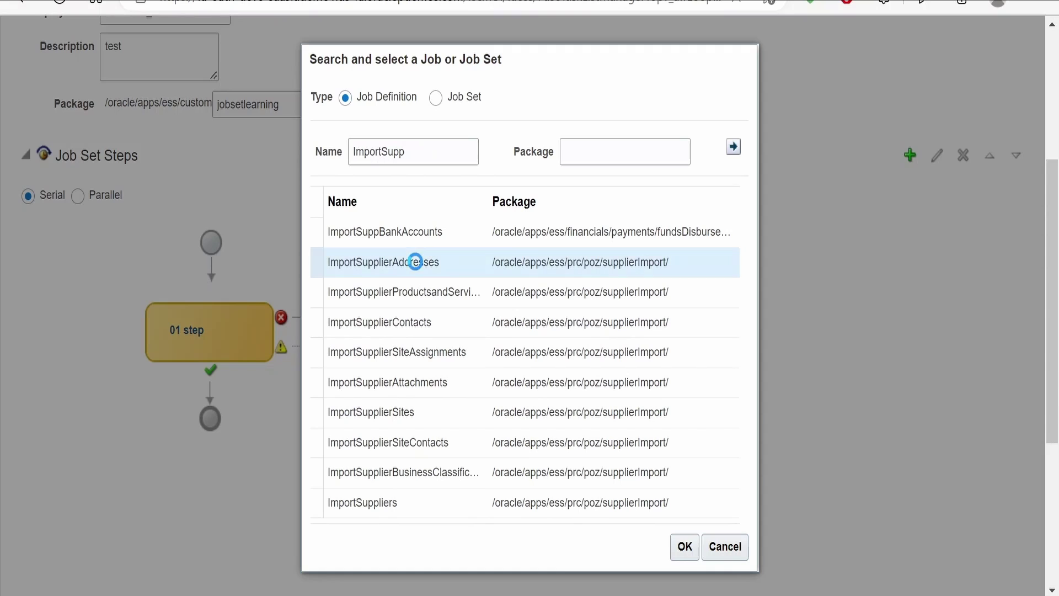
pyautogui.click(685, 547)
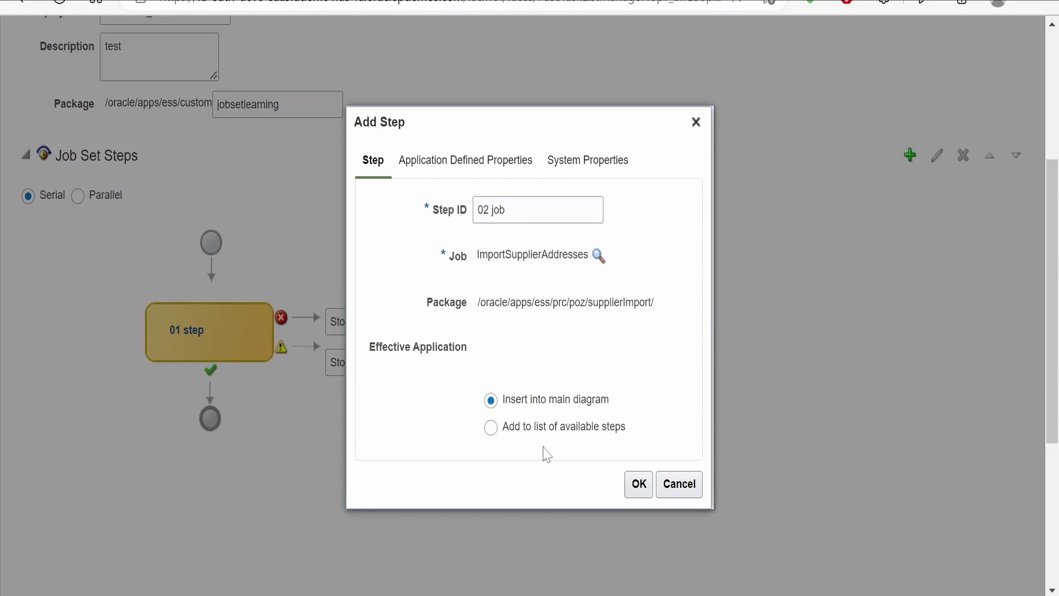
pyautogui.click(637, 486)
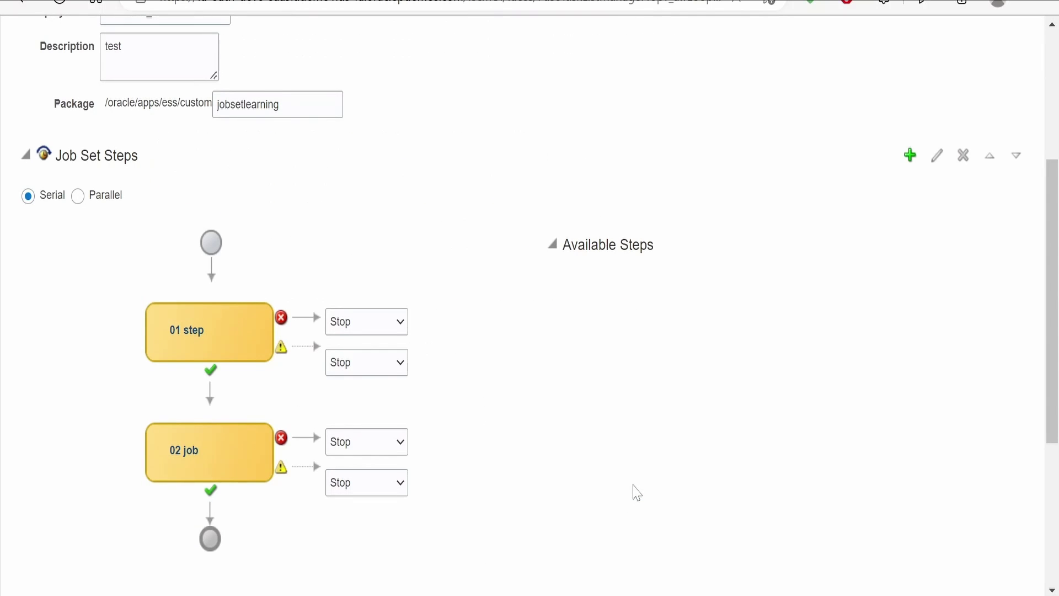
# - Examine the serial flow of the two job set steps, their error and warning actions, and the application defined and system properties
pyautogui.scroll(-3, 575, 352)
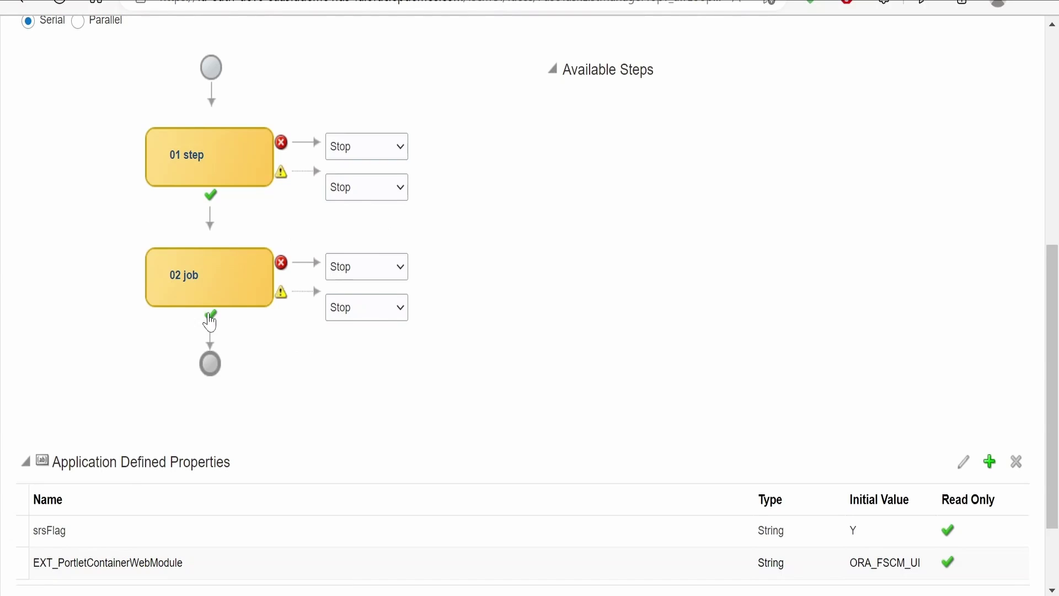
pyautogui.scroll(3, 210, 323)
pyautogui.scroll(3, 244, 301)
pyautogui.scroll(-6, 215, 303)
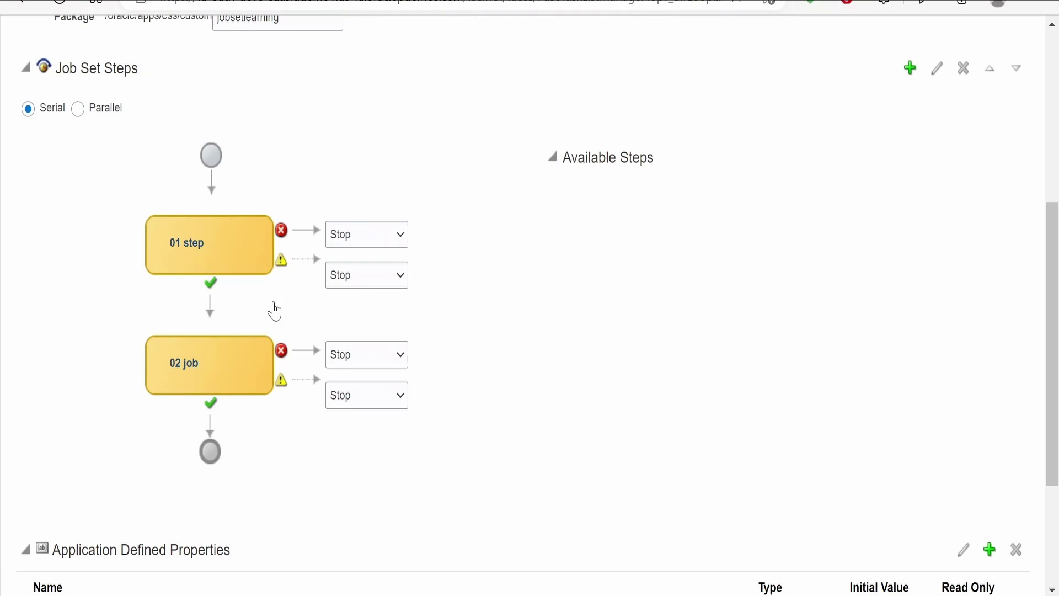
pyautogui.scroll(2, 259, 312)
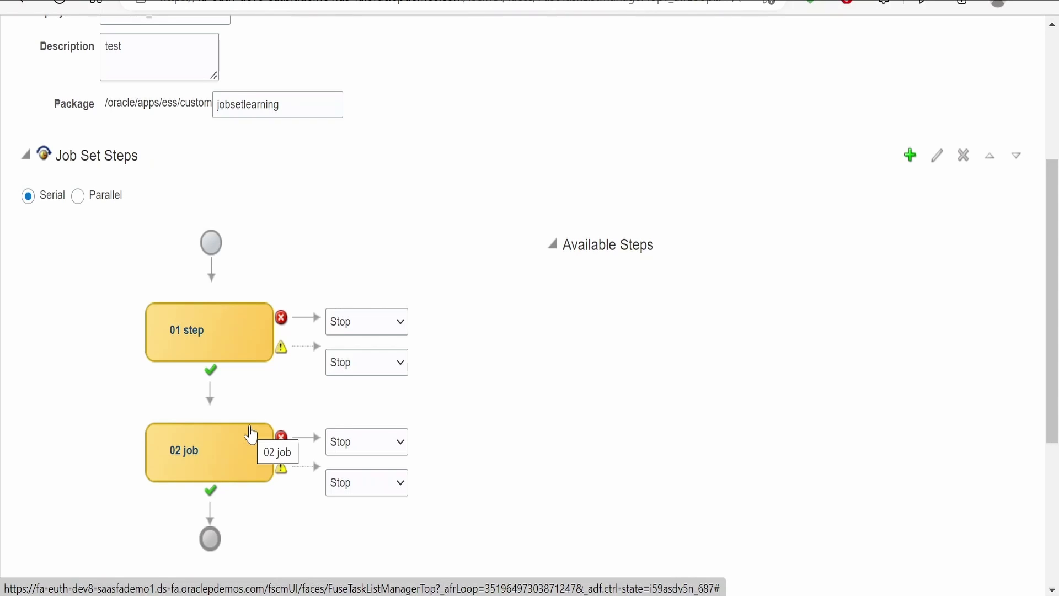
pyautogui.scroll(-5, 250, 434)
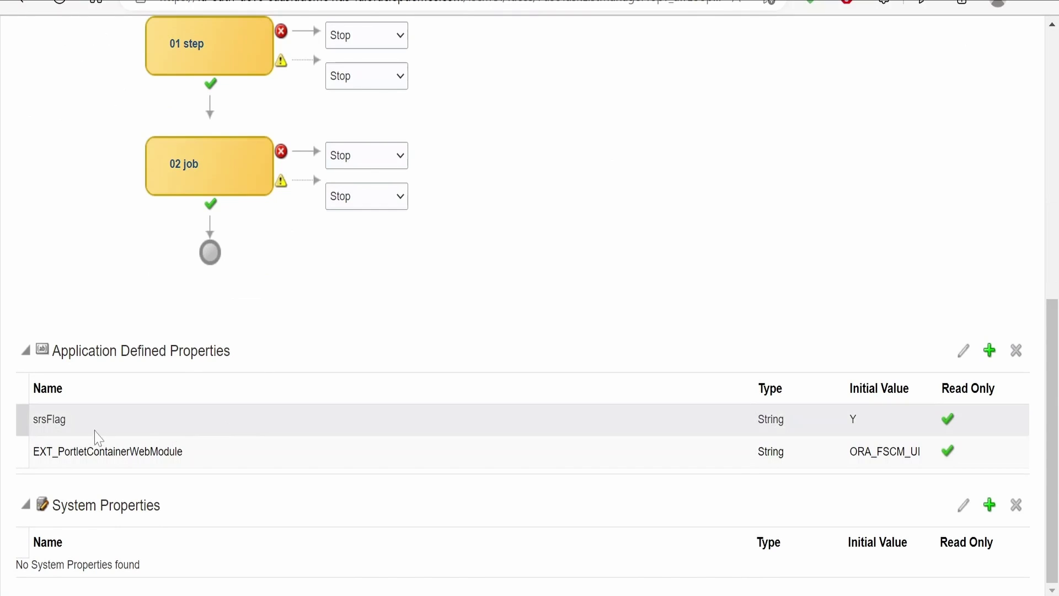
pyautogui.click(117, 441)
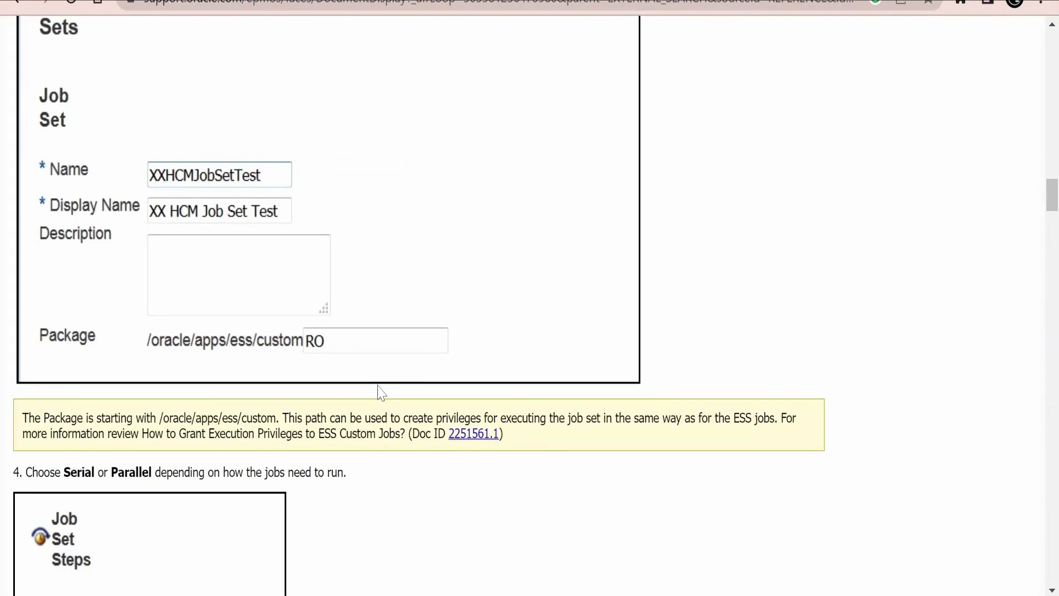
# - Examine the support document's instructions for adding the second job step and defining the SYS_effectiveApplication system property
pyautogui.scroll(-15, 379, 392)
pyautogui.scroll(-12, 377, 386)
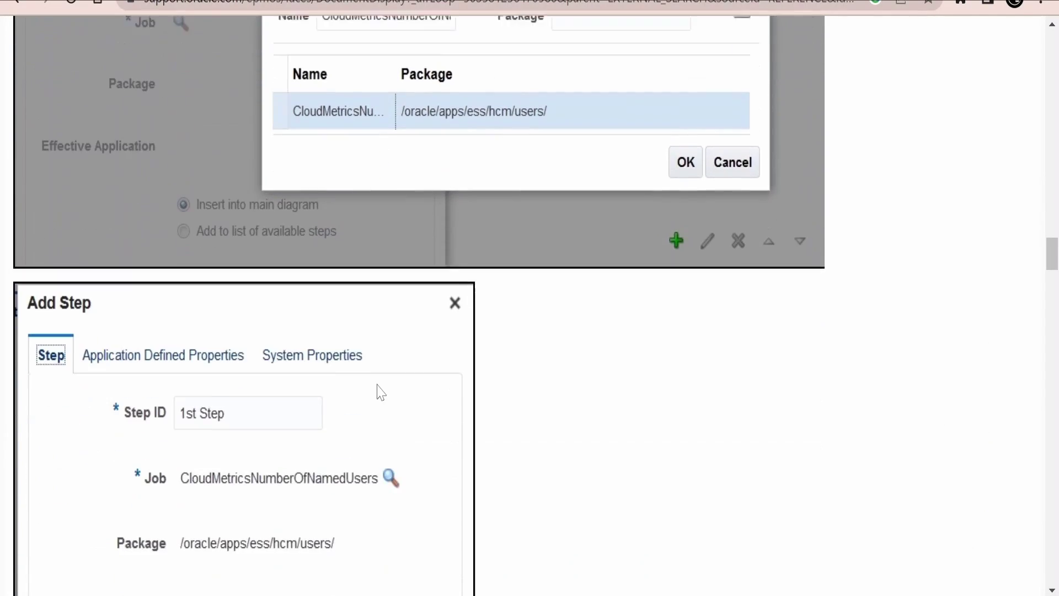
pyautogui.scroll(-5, 376, 386)
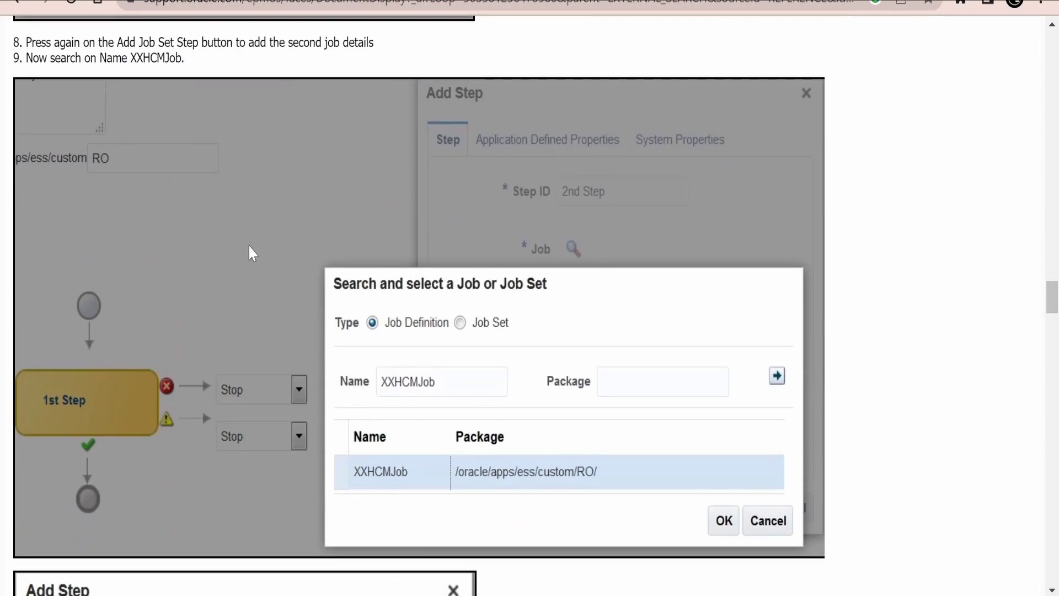
pyautogui.scroll(2, 279, 277)
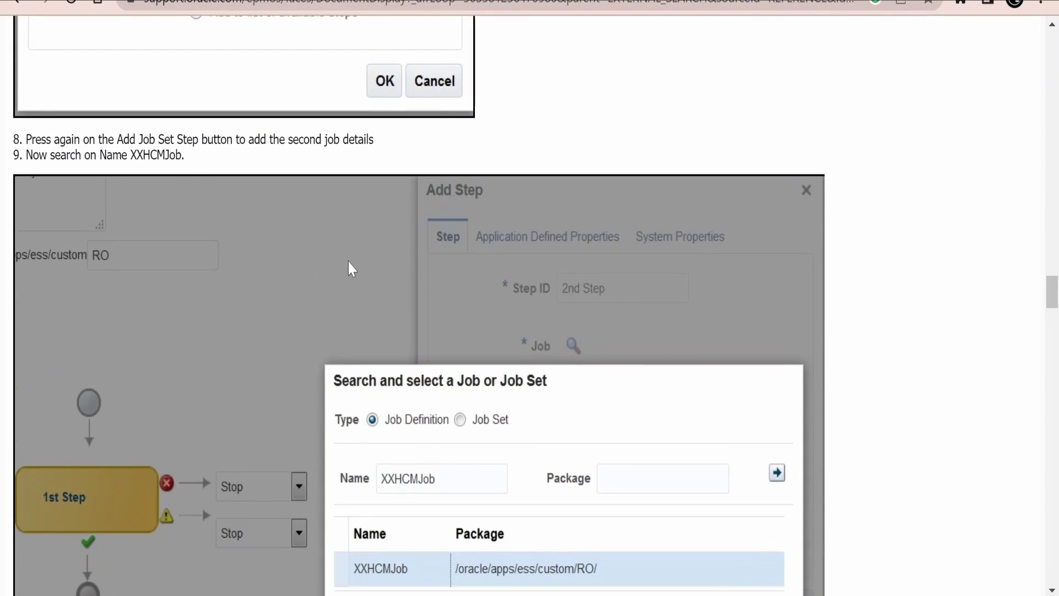
pyautogui.scroll(-2, 351, 270)
pyautogui.scroll(-8, 350, 295)
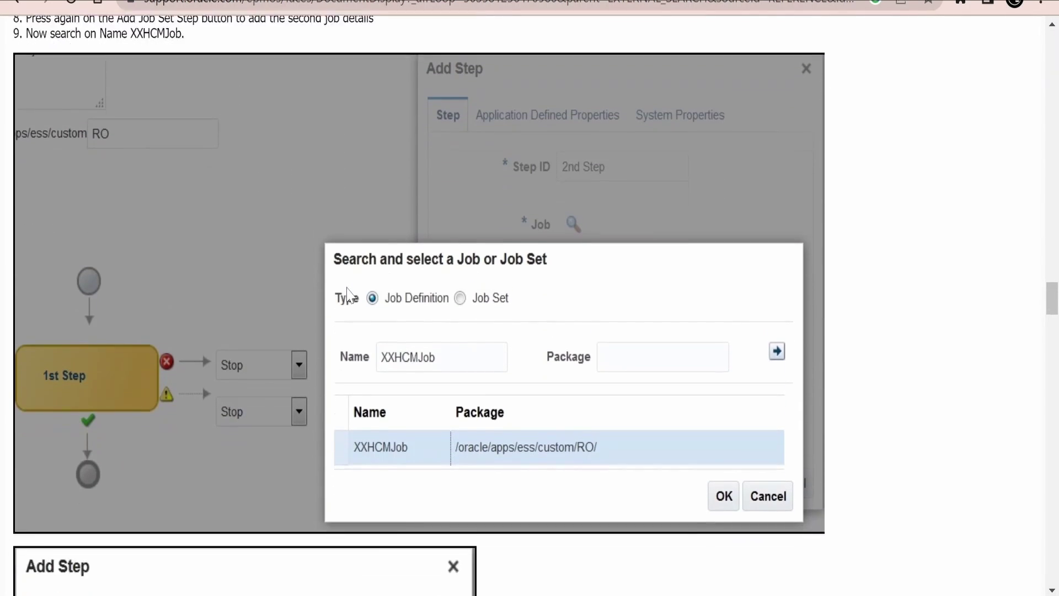
pyautogui.scroll(-10, 321, 307)
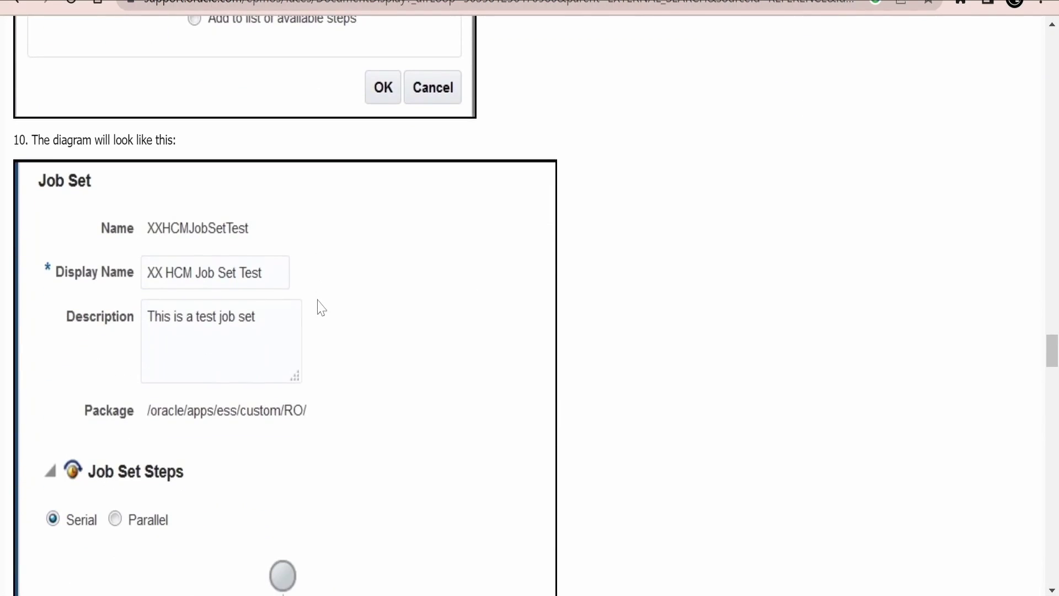
pyautogui.scroll(-12, 322, 308)
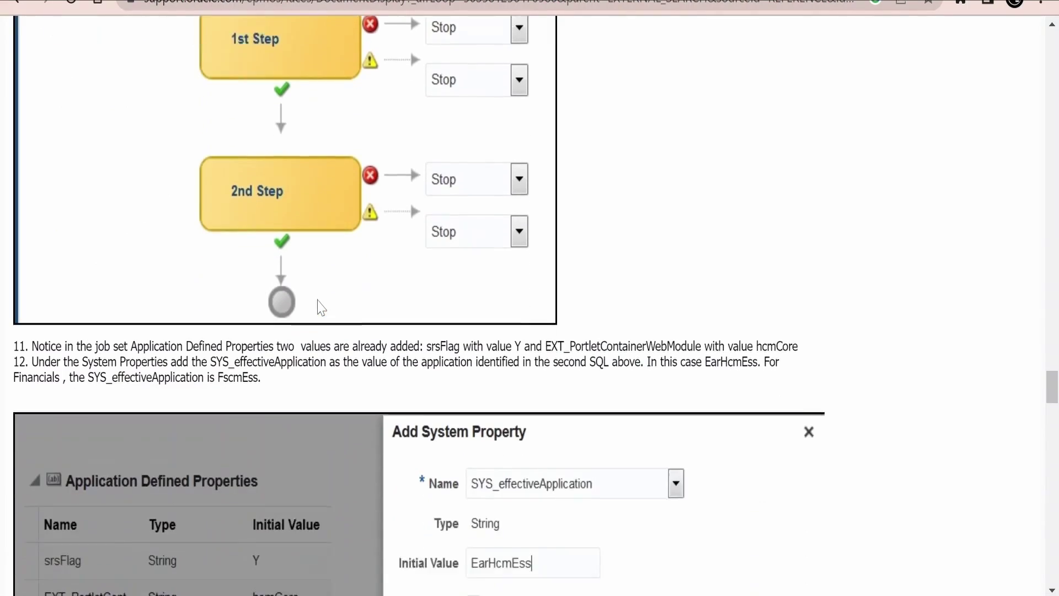
pyautogui.scroll(-1, 320, 308)
pyautogui.scroll(-2, 319, 305)
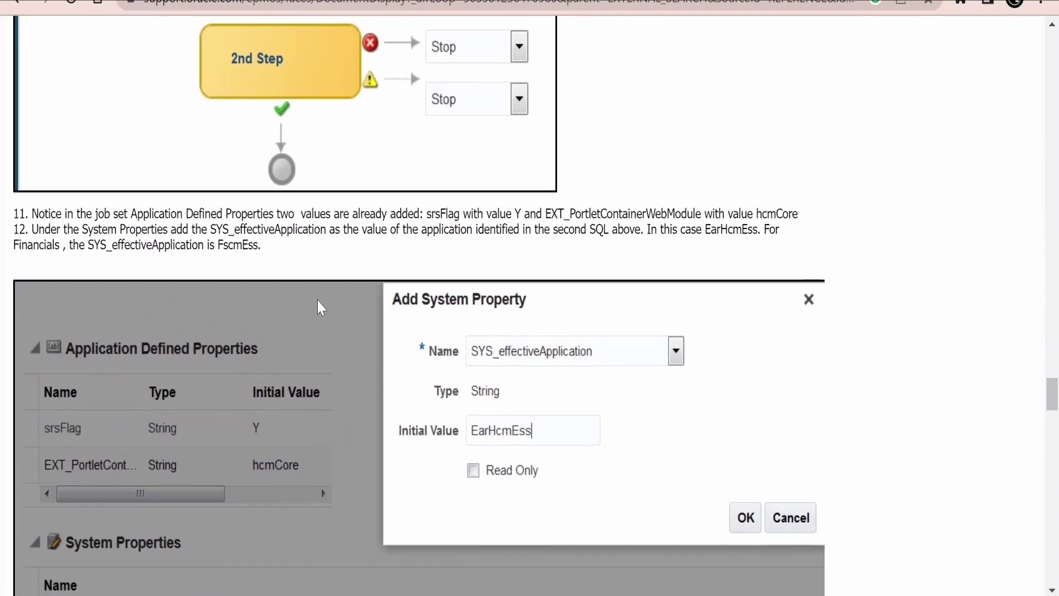
pyautogui.moveTo(80, 229); pyautogui.dragTo(167, 229)
pyautogui.doubleClick(269, 229)
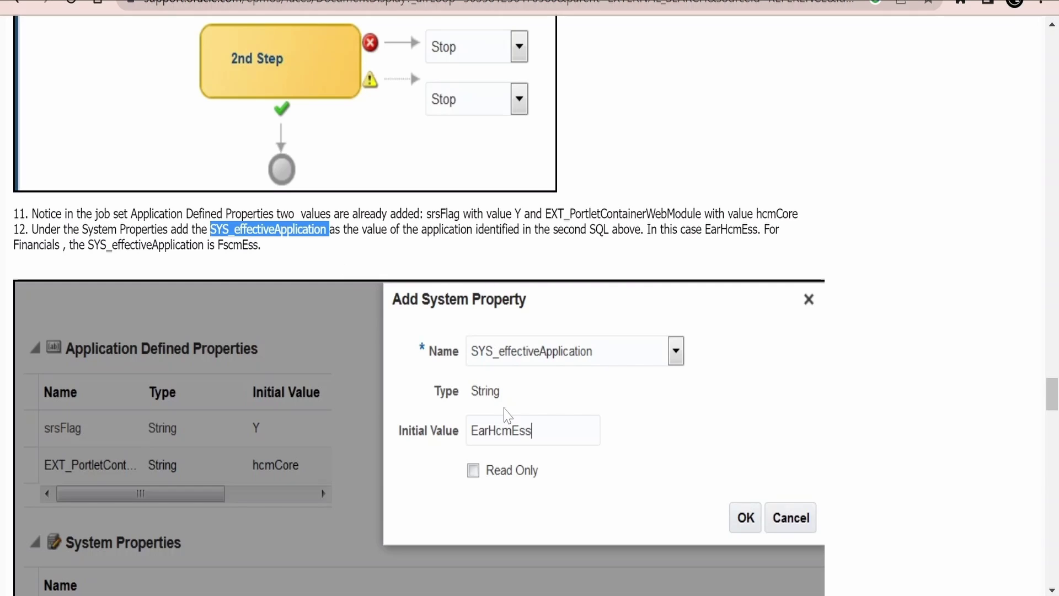
# - Switch to Oracle Fusion and start adding a system property to the job set with the name SYS_effectiveApplication
pyautogui.hotkey('alt', 'Tab')
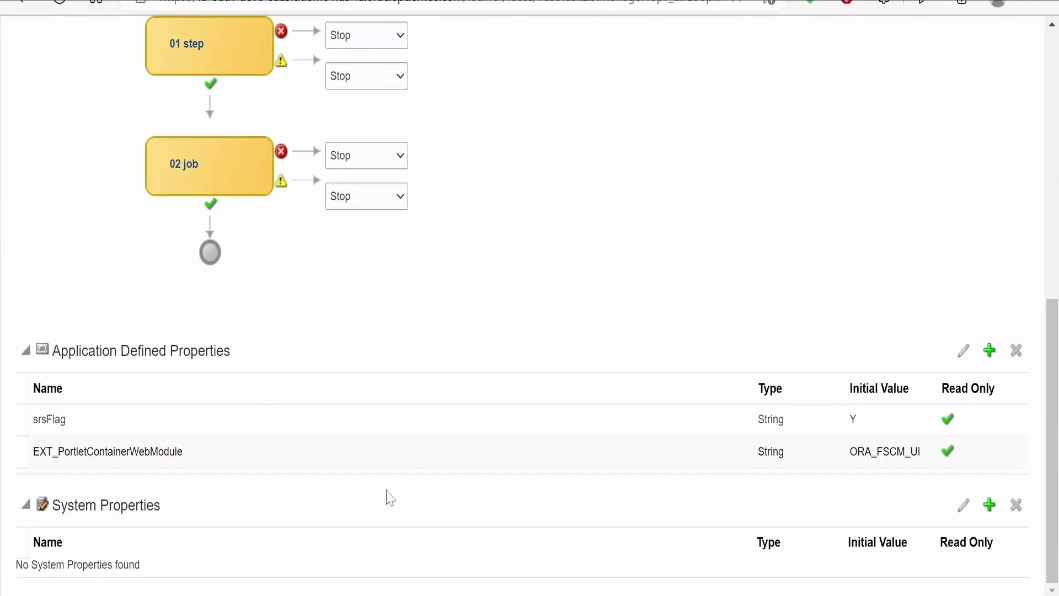
pyautogui.click(990, 504)
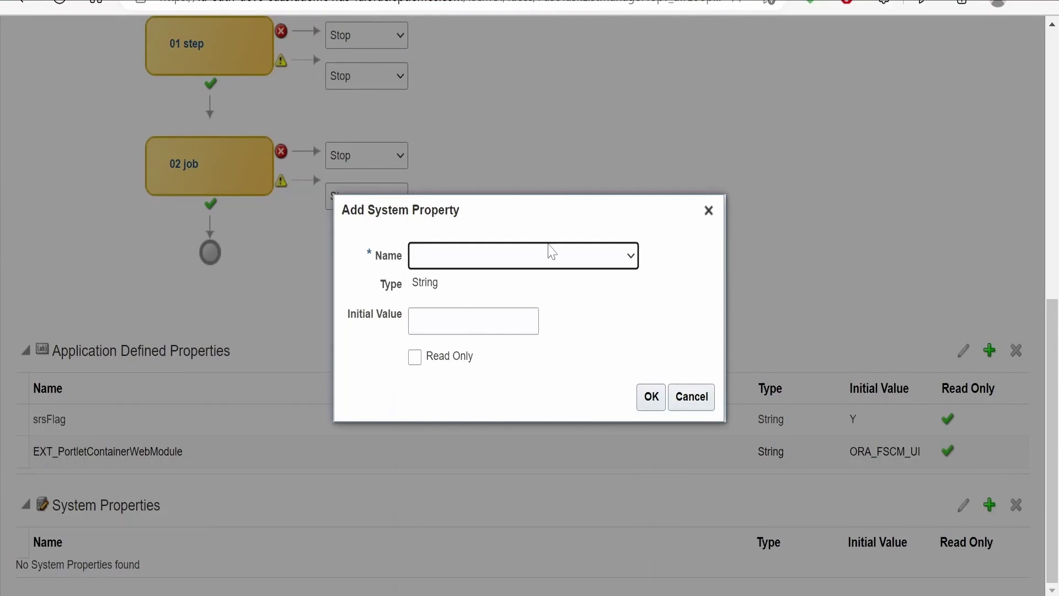
pyautogui.click(552, 251)
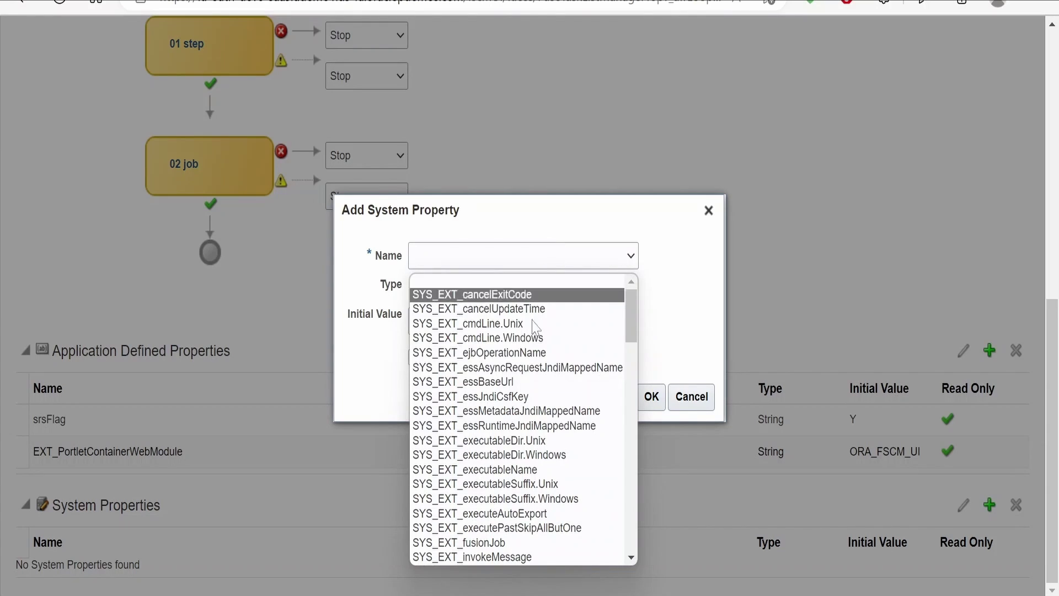
pyautogui.scroll(-3, 533, 381)
pyautogui.scroll(-15, 534, 381)
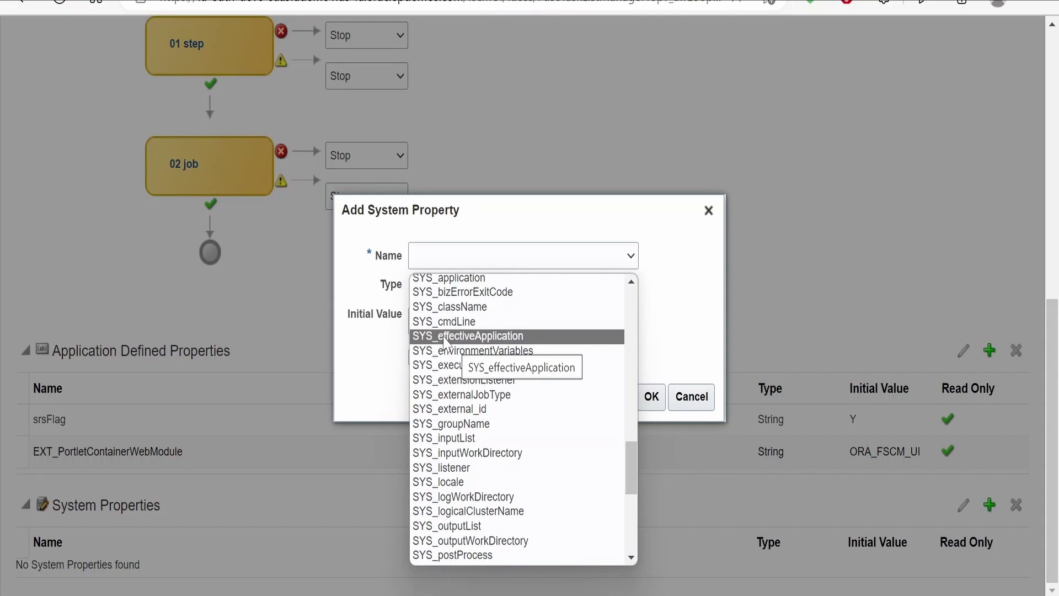
pyautogui.click(446, 336)
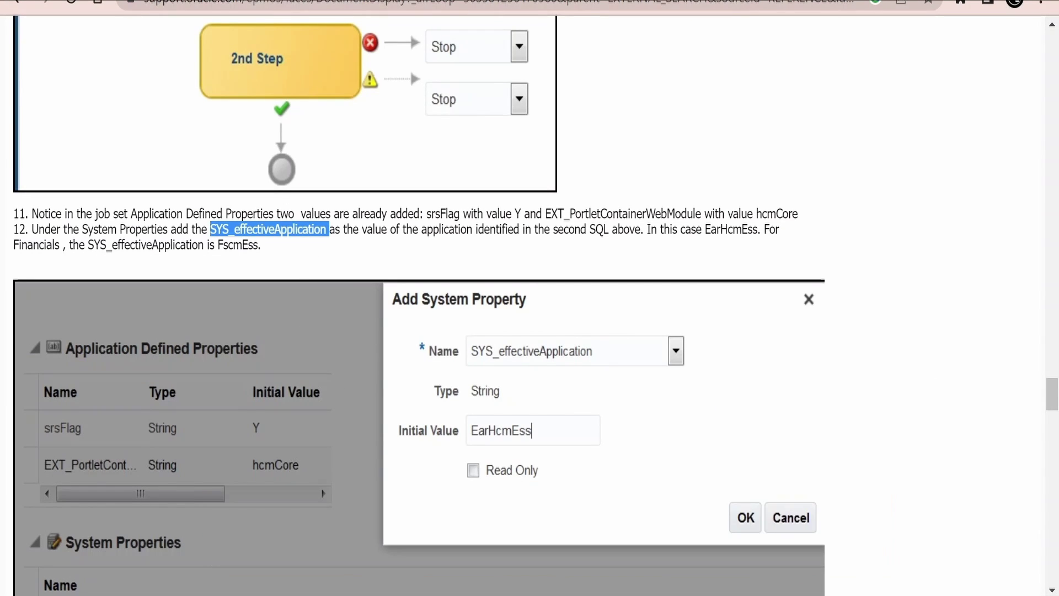
# - Copy the Financials value FscmEss from the support document and add the system property with it as the initial value
pyautogui.doubleClick(732, 229)
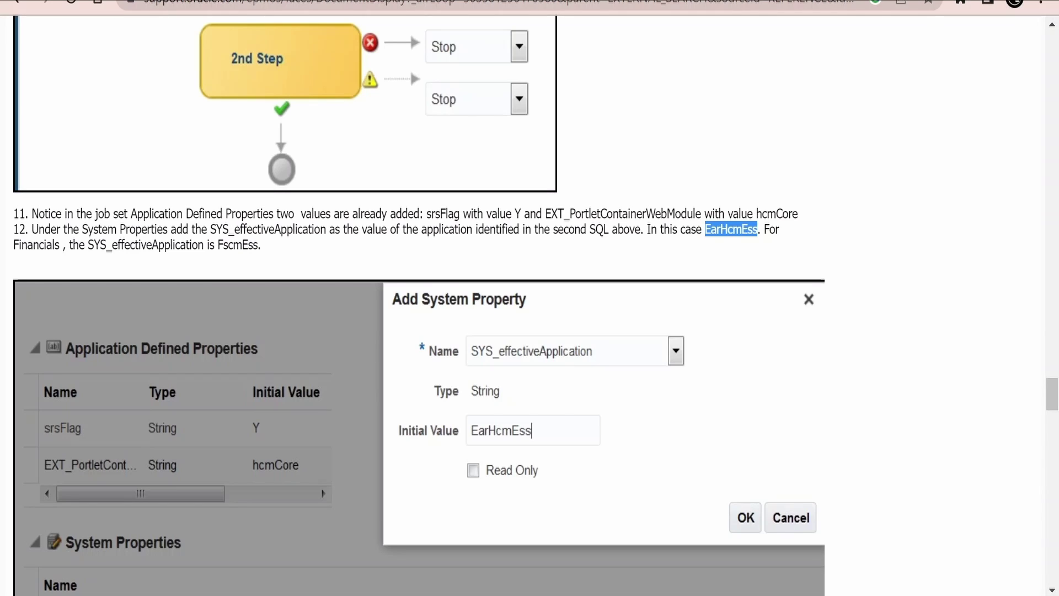
pyautogui.doubleClick(238, 244)
pyautogui.hotkey('ctrl', 'c')
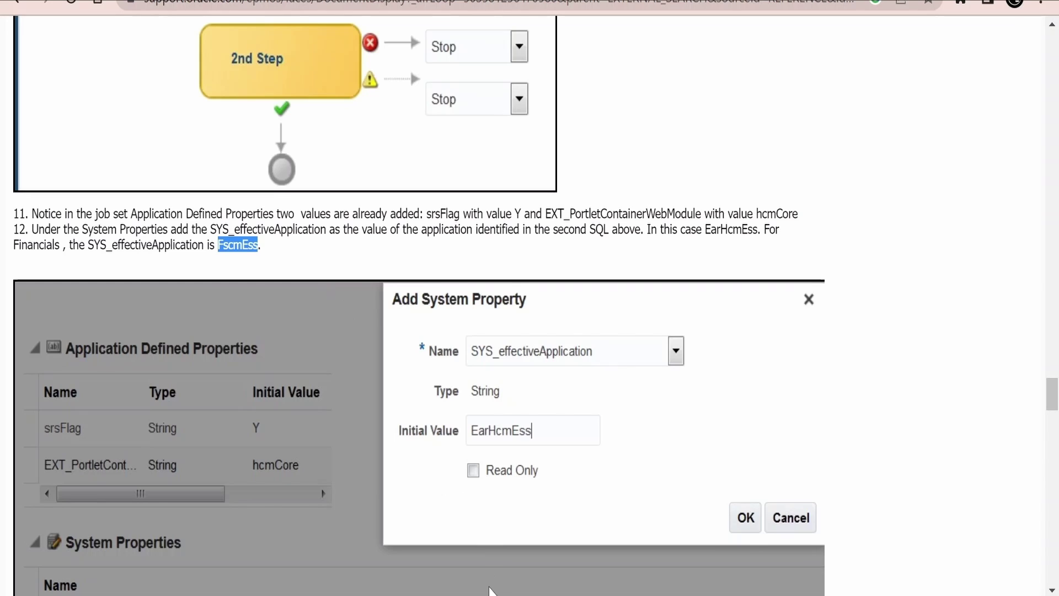
pyautogui.hotkey('alt', 'Tab')
pyautogui.click(473, 322)
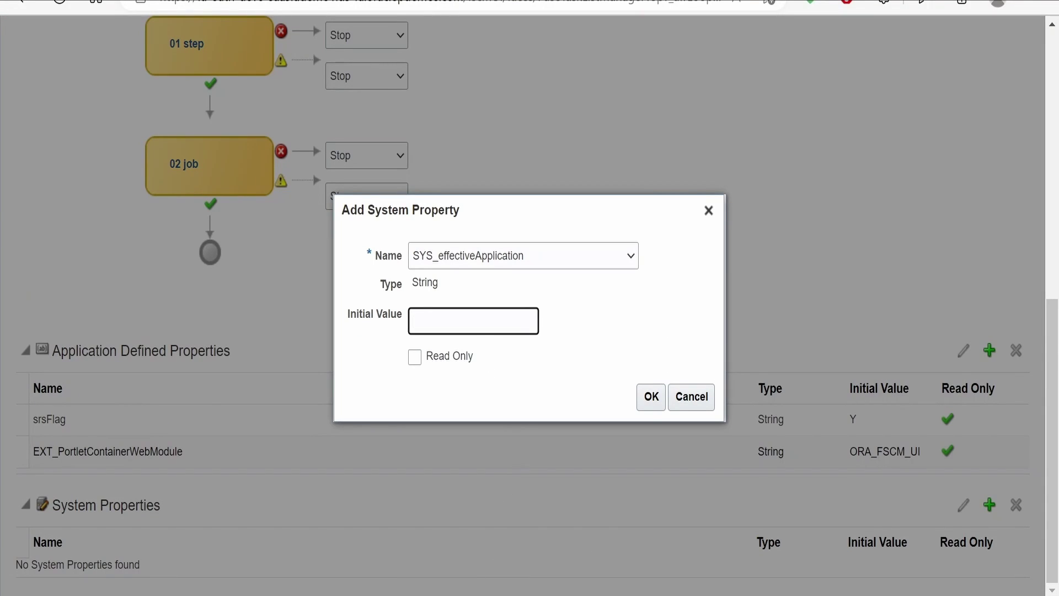
pyautogui.hotkey('ctrl', 'v')
pyautogui.click(652, 396)
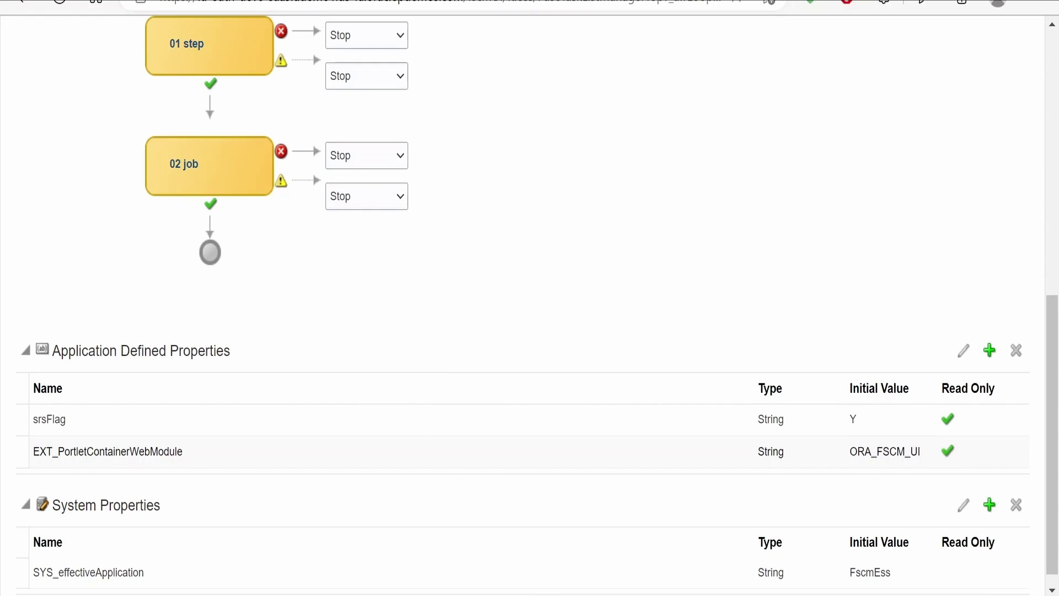
# - Check the support document's notes on the system property and saving, and save and close the XXFSCM_TEST02 job set
pyautogui.hotkey('ctrl', 'Tab')
pyautogui.scroll(-2, 574, 355)
pyautogui.scroll(-2, 568, 410)
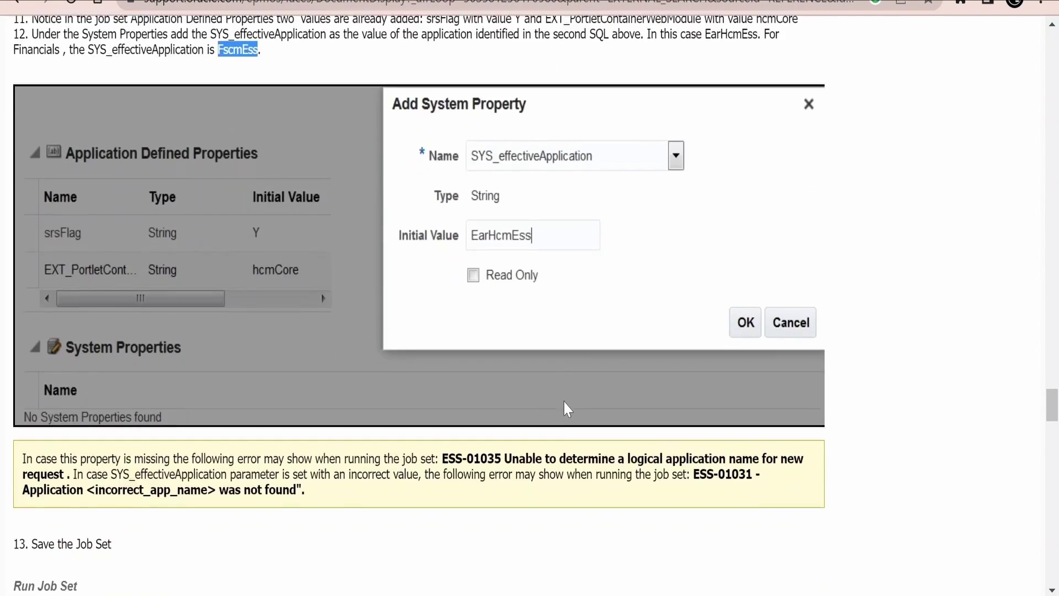
pyautogui.scroll(-2, 568, 409)
pyautogui.scroll(2, 567, 409)
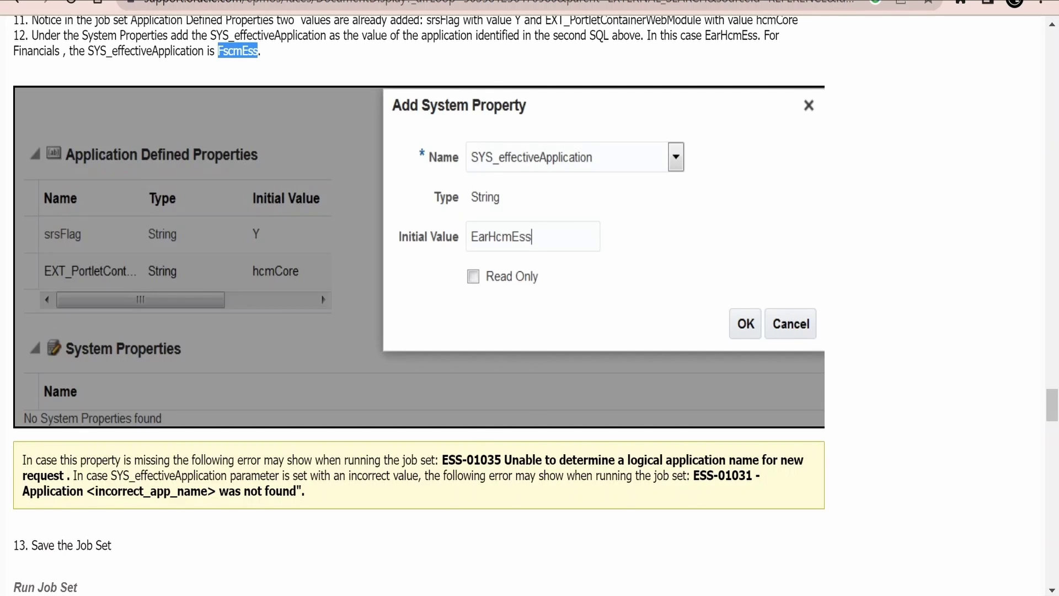
pyautogui.scroll(-3, 485, 465)
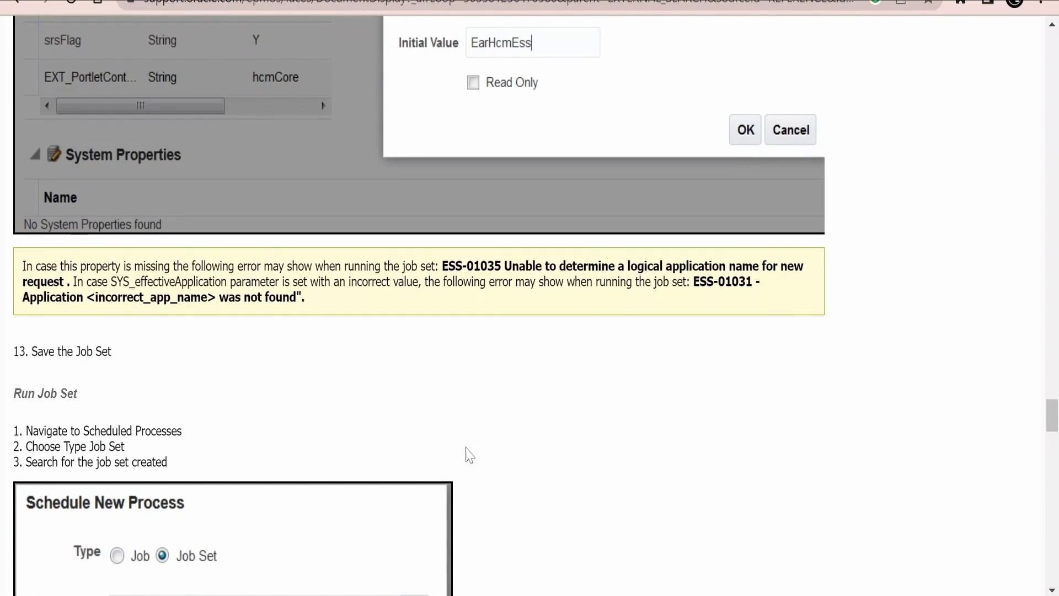
pyautogui.hotkey('alt', 'Tab')
pyautogui.scroll(5, 726, 454)
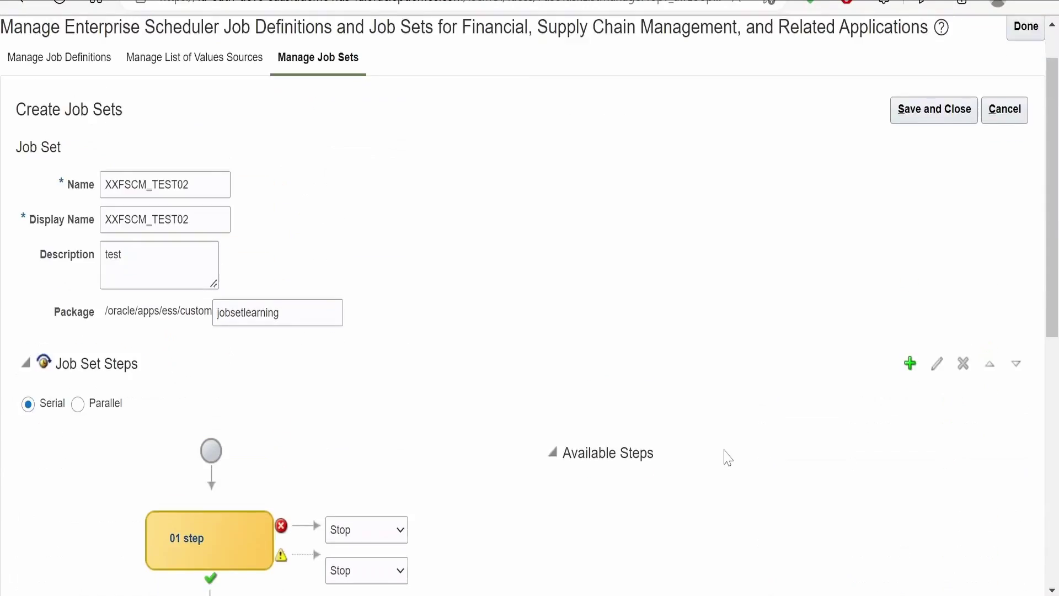
pyautogui.click(943, 167)
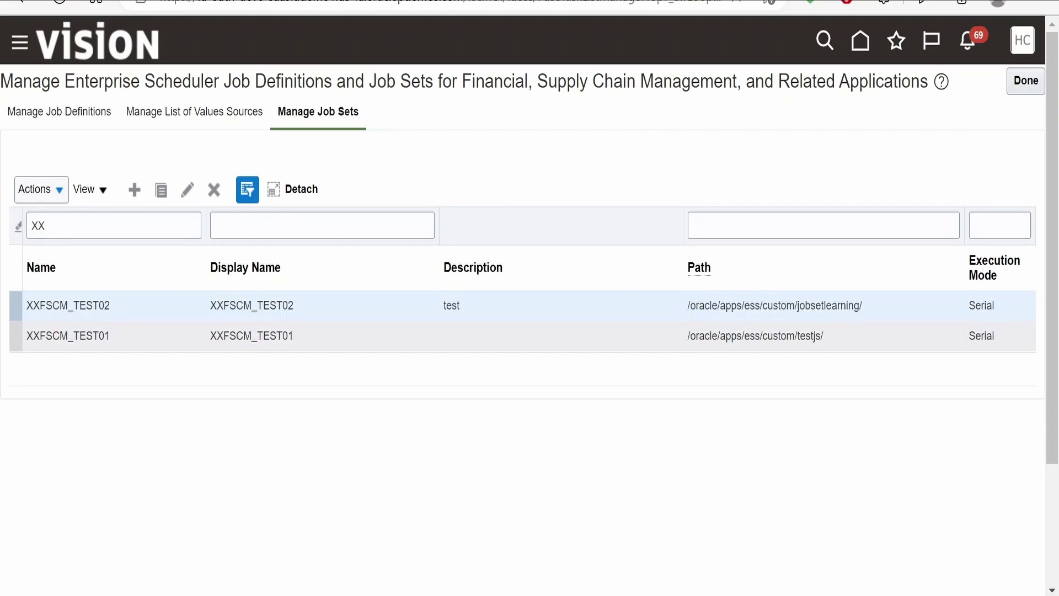
# - Copy the name of the existing XXFSCM_TEST01 job set from the job sets list
pyautogui.click(66, 334)
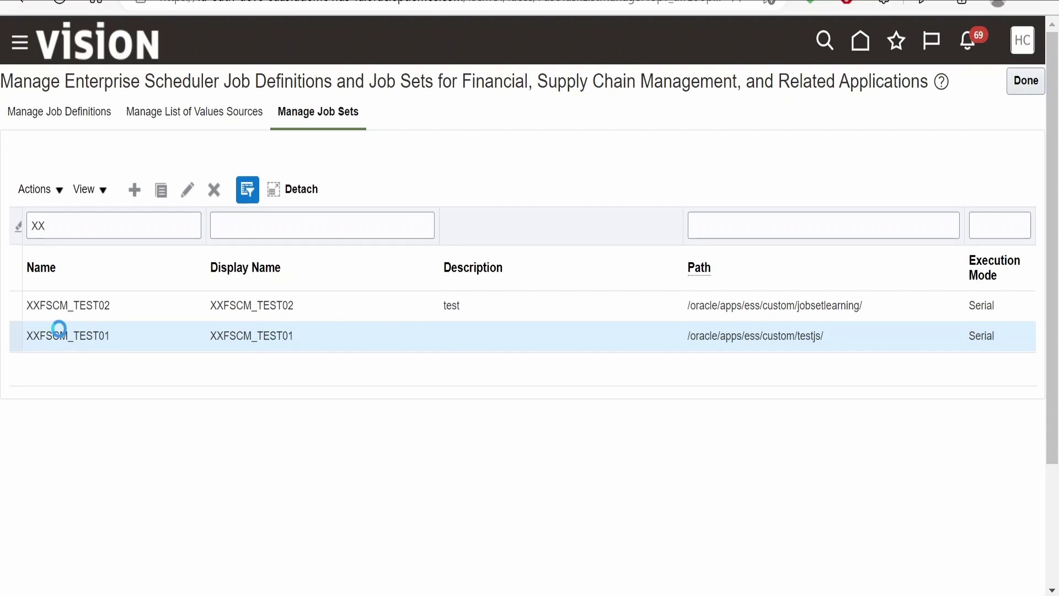
pyautogui.doubleClick(77, 335)
pyautogui.hotkey('ctrl', 'c')
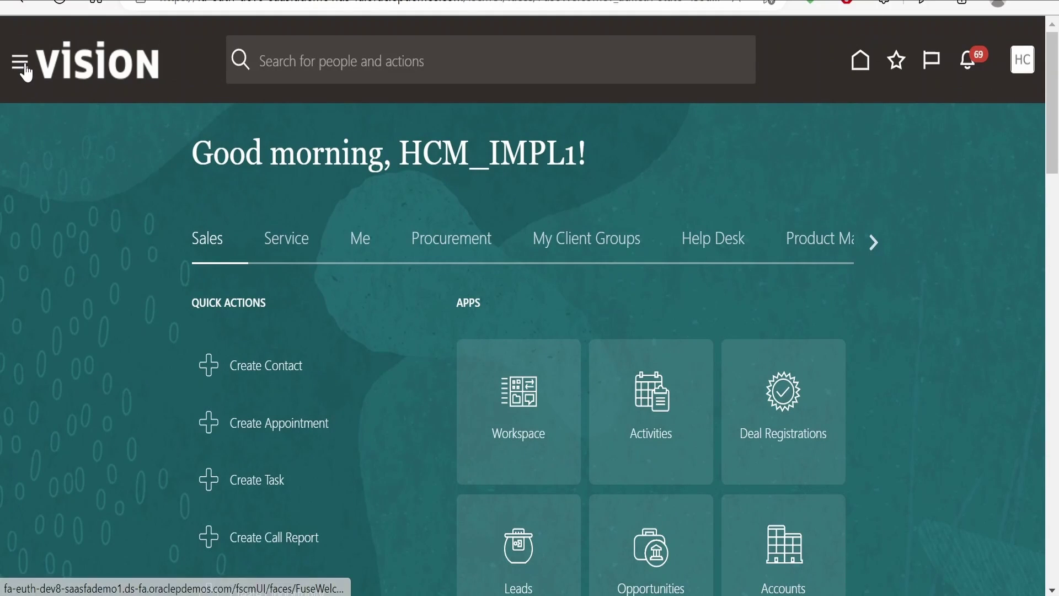
# - Open the Scheduled Processes work area from the Fusion home page
pyautogui.click(25, 65)
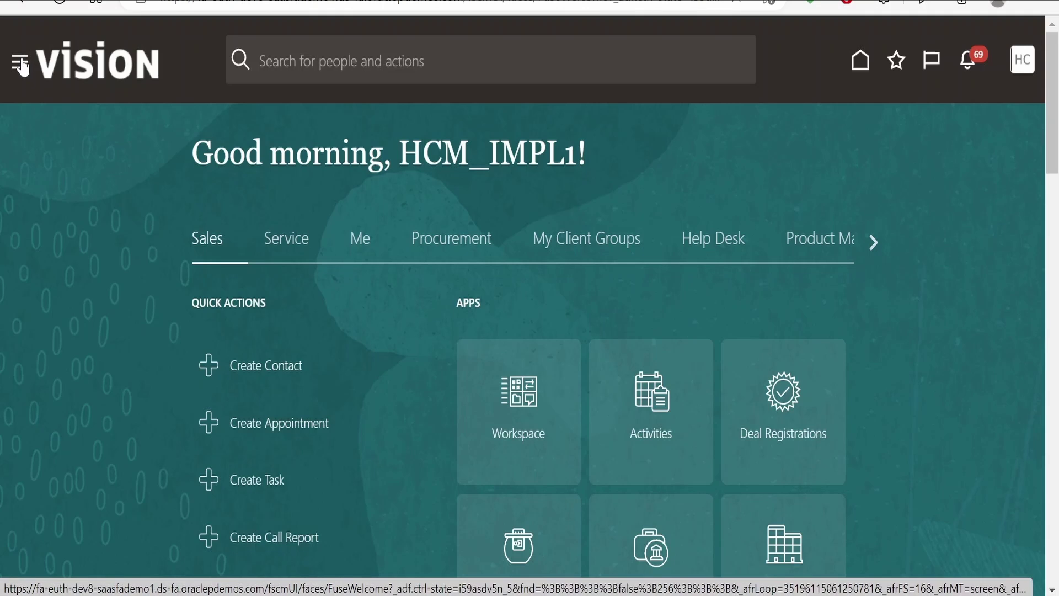
pyautogui.scroll(-10, 213, 188)
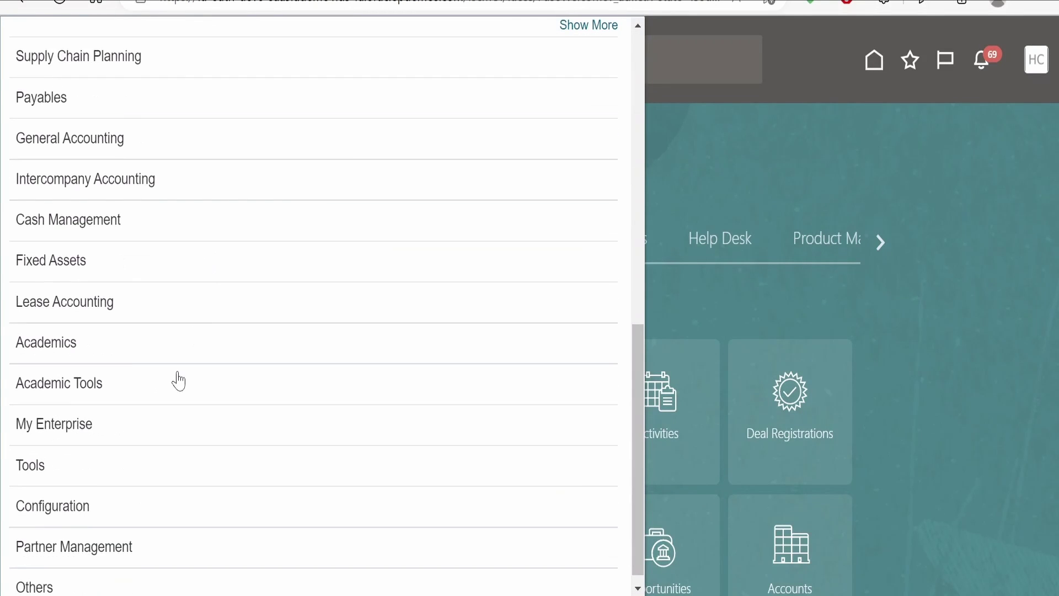
pyautogui.click(112, 465)
pyautogui.scroll(-5, 138, 450)
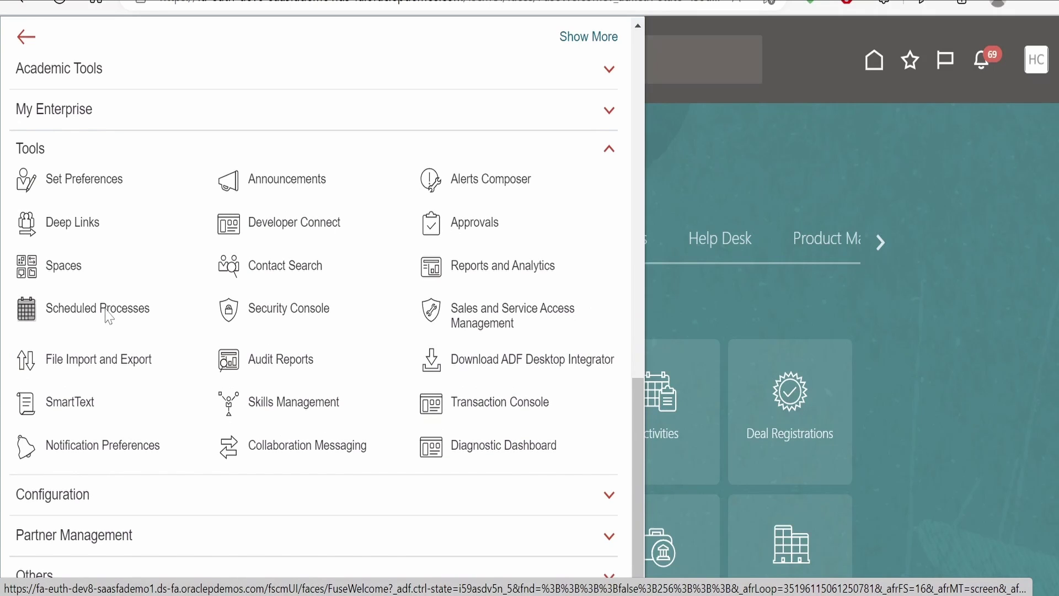
pyautogui.click(109, 316)
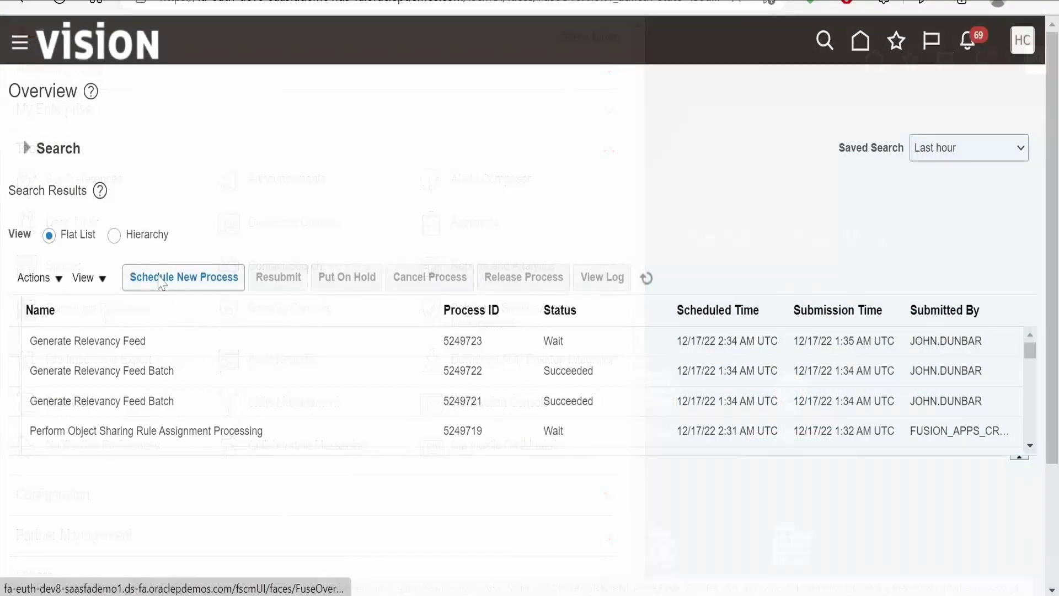
# - Start scheduling a new process of type Job Set and enter the copied job set name XXFSCM_TEST01
pyautogui.click(211, 283)
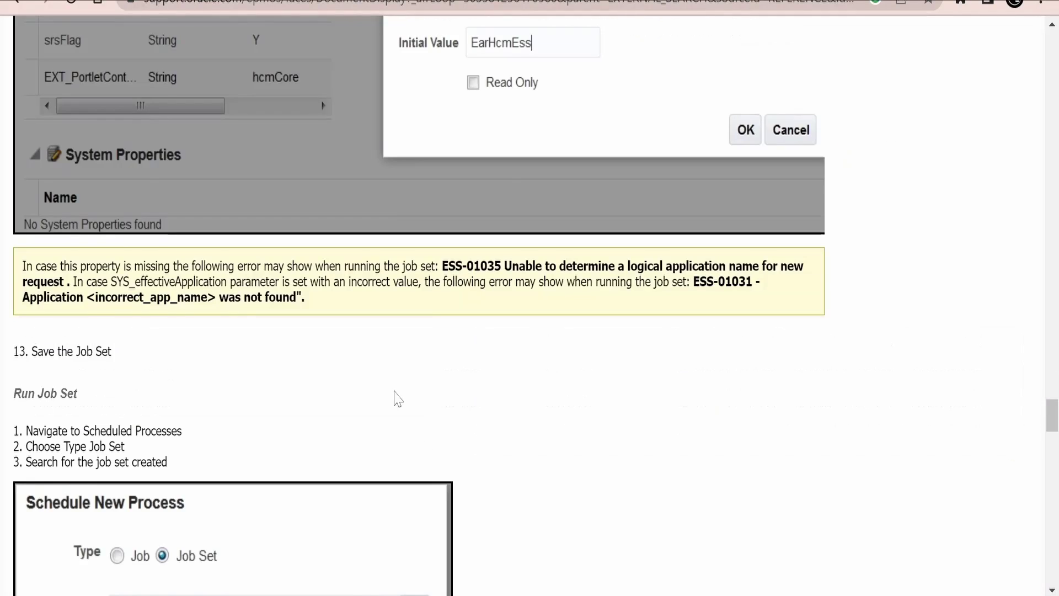
pyautogui.scroll(-5, 392, 394)
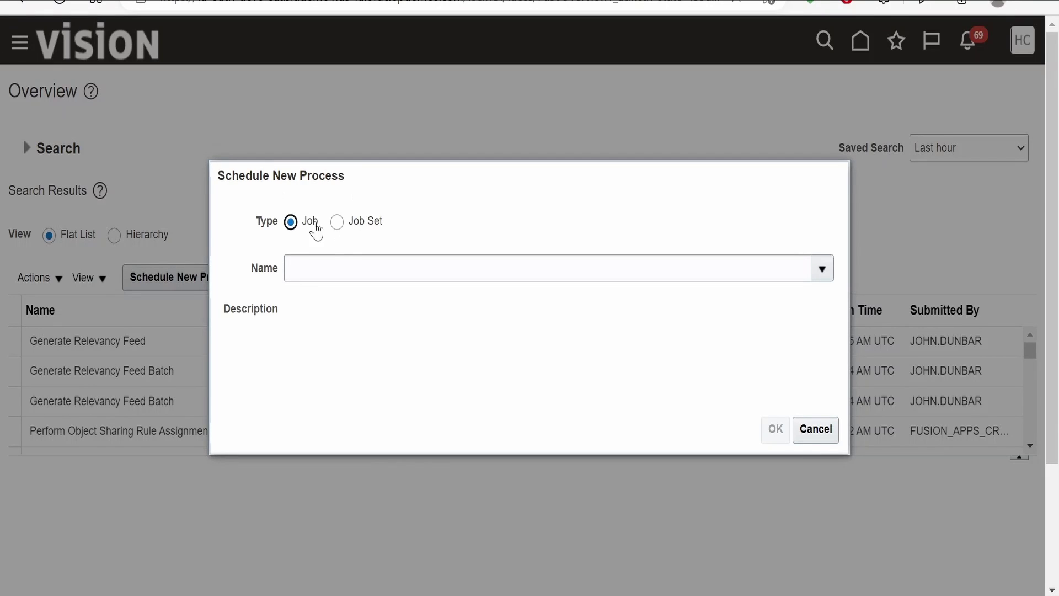
pyautogui.click(337, 224)
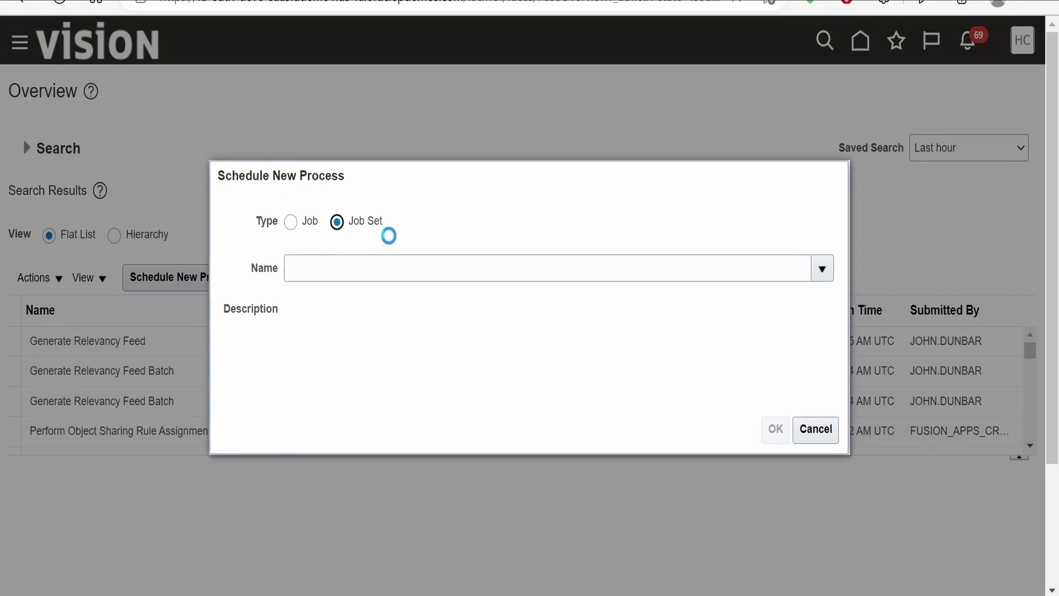
pyautogui.click(325, 281)
pyautogui.hotkey('ctrl', 'v')
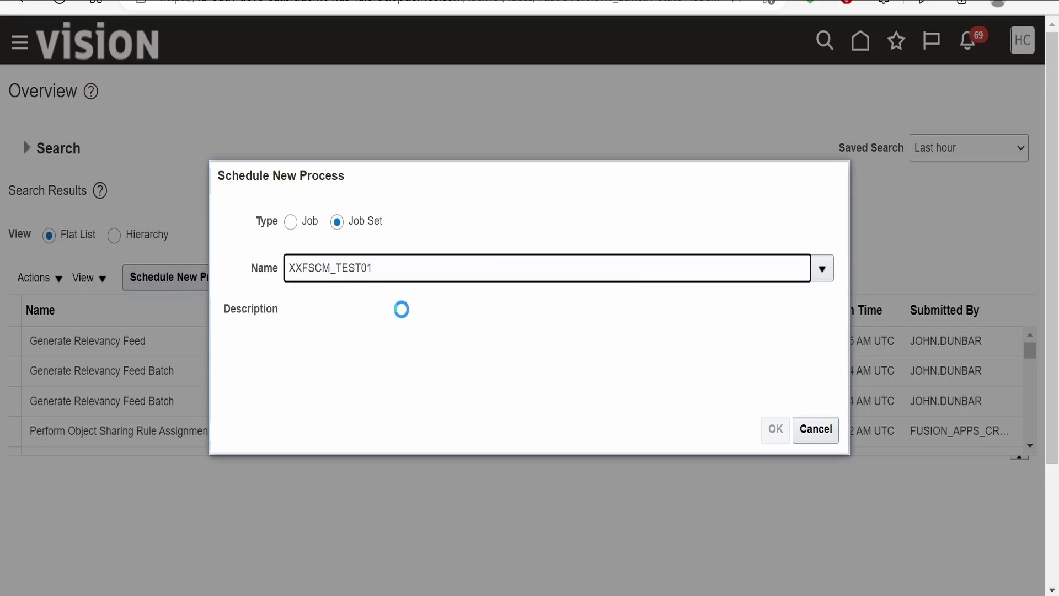
pyautogui.click(402, 309)
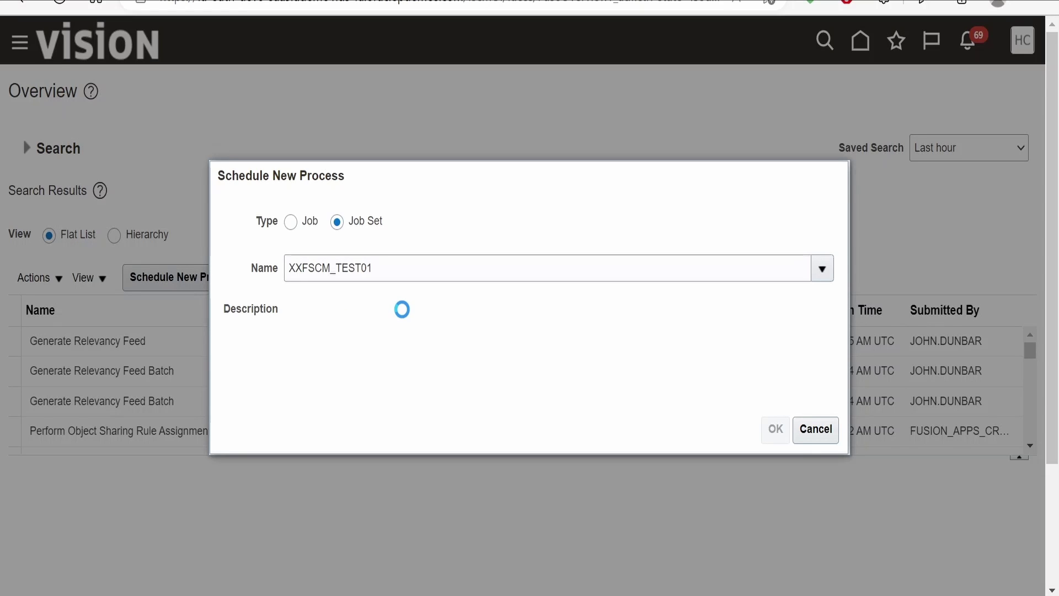
# - Search the available job set names for XXFSCM_TEST01
pyautogui.click(822, 268)
pyautogui.scroll(-5, 422, 444)
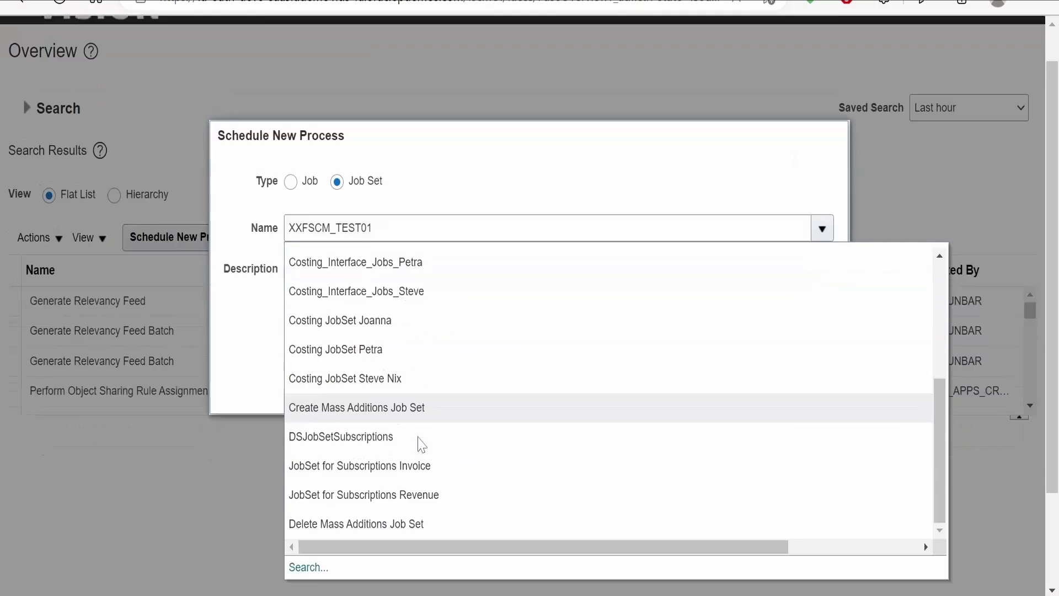
pyautogui.scroll(-2, 422, 445)
pyautogui.click(321, 443)
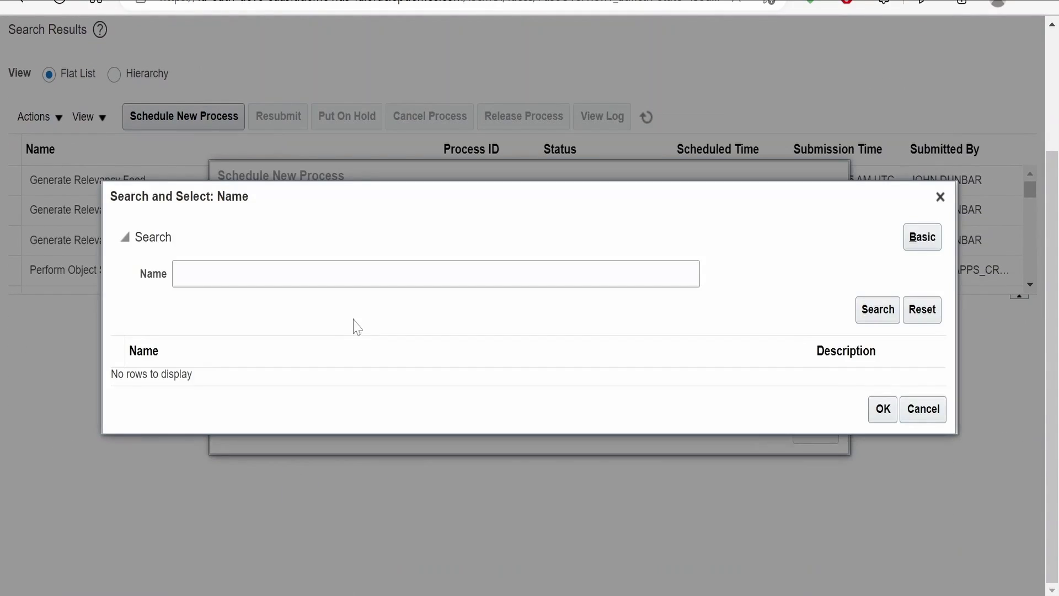
pyautogui.click(375, 274)
pyautogui.hotkey('ctrl', 'v')
pyautogui.click(878, 310)
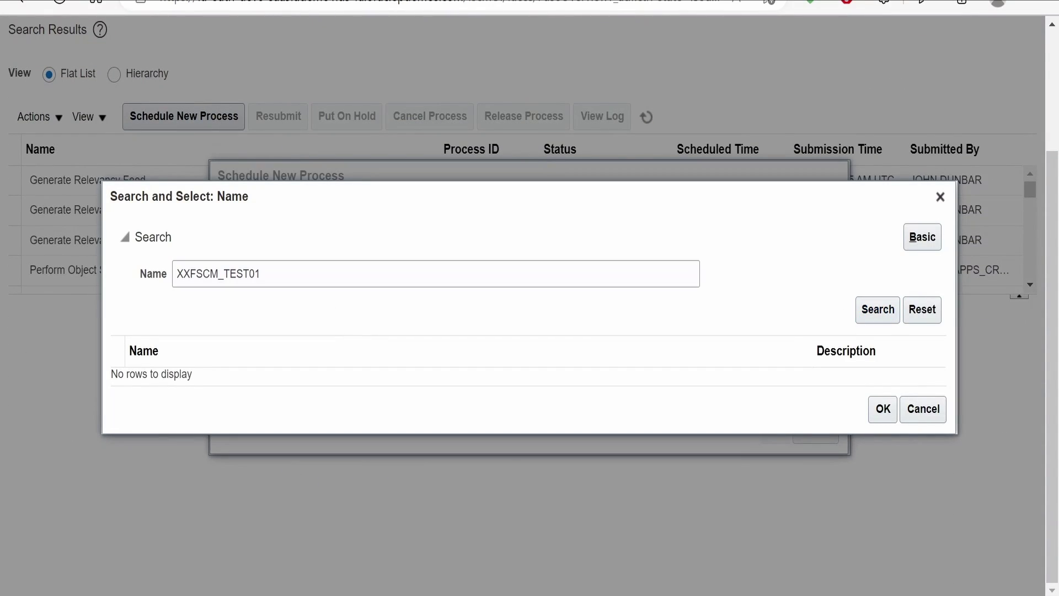
pyautogui.click(894, 300)
pyautogui.click(877, 311)
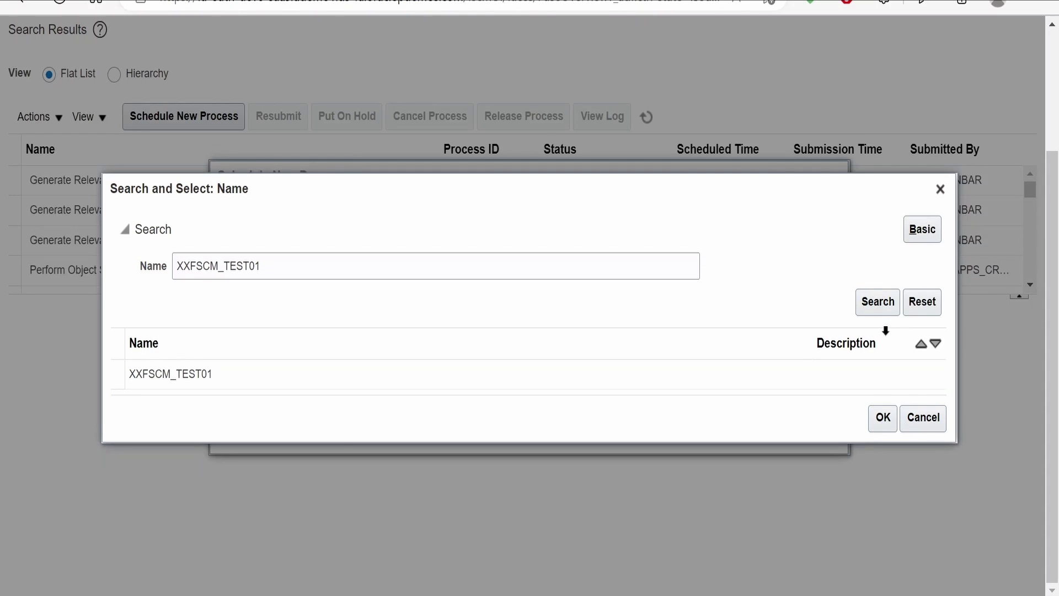
# - Choose the found XXFSCM_TEST01 job set and continue to its process details
pyautogui.click(273, 383)
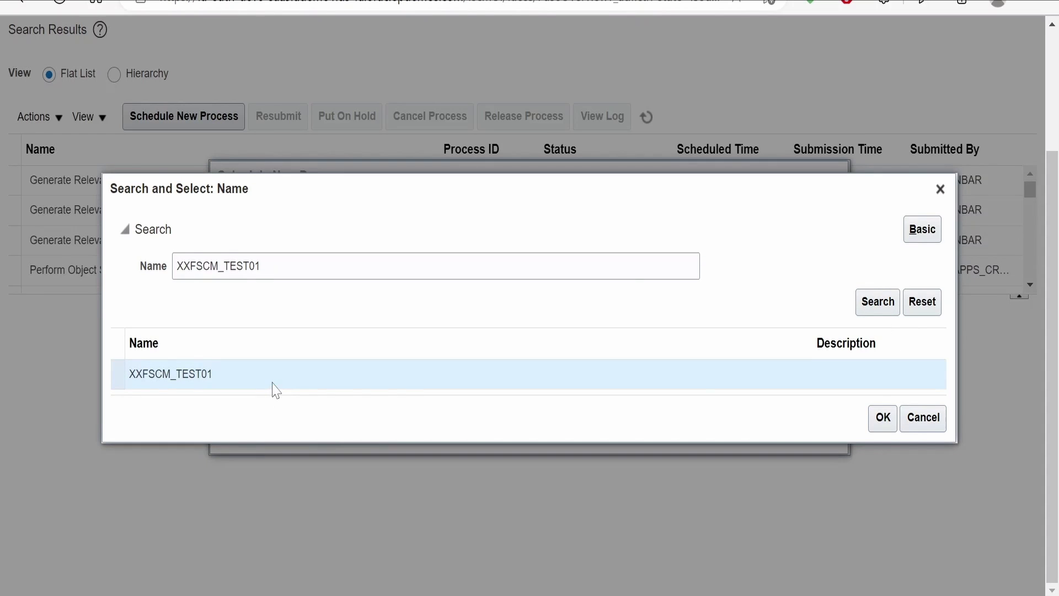
pyautogui.click(883, 418)
pyautogui.click(775, 429)
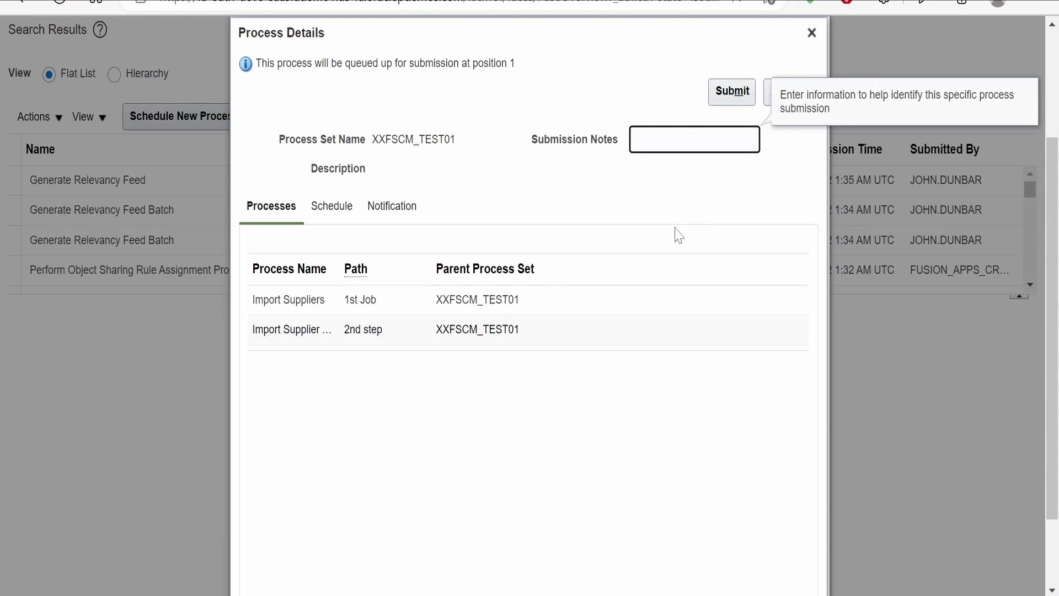
# - Set the Batch ID parameter of the Import Suppliers process, the first job in the set, to 10001
pyautogui.click(341, 301)
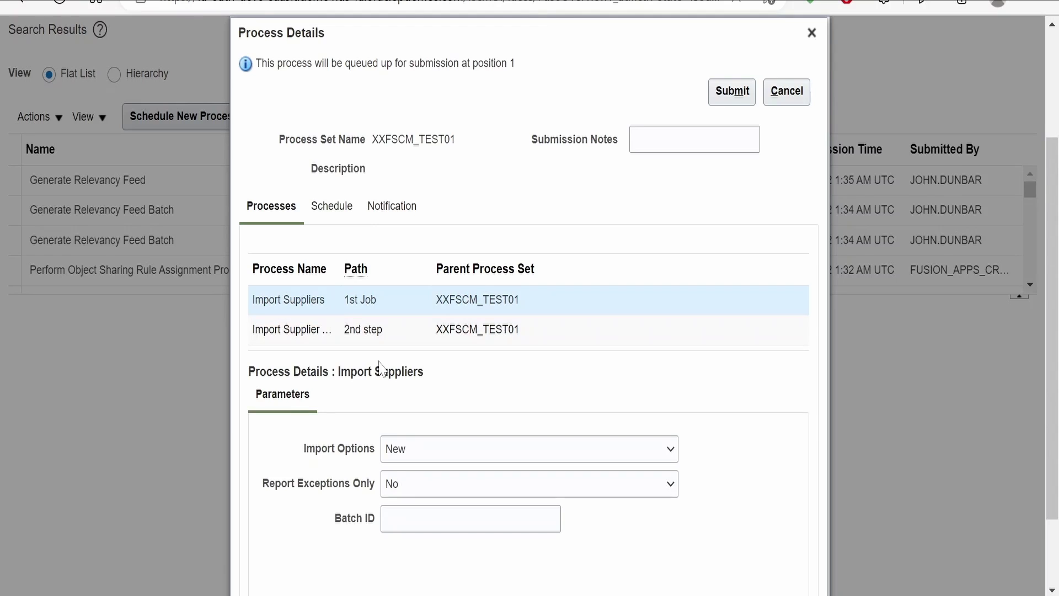
pyautogui.scroll(-2, 380, 359)
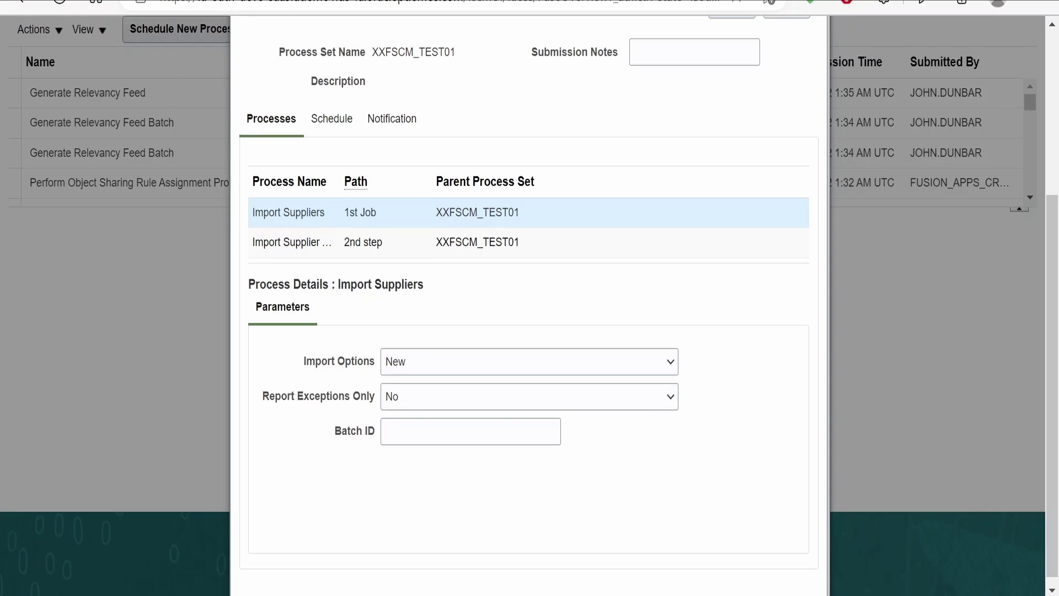
pyautogui.click(397, 422)
pyautogui.write('10001')
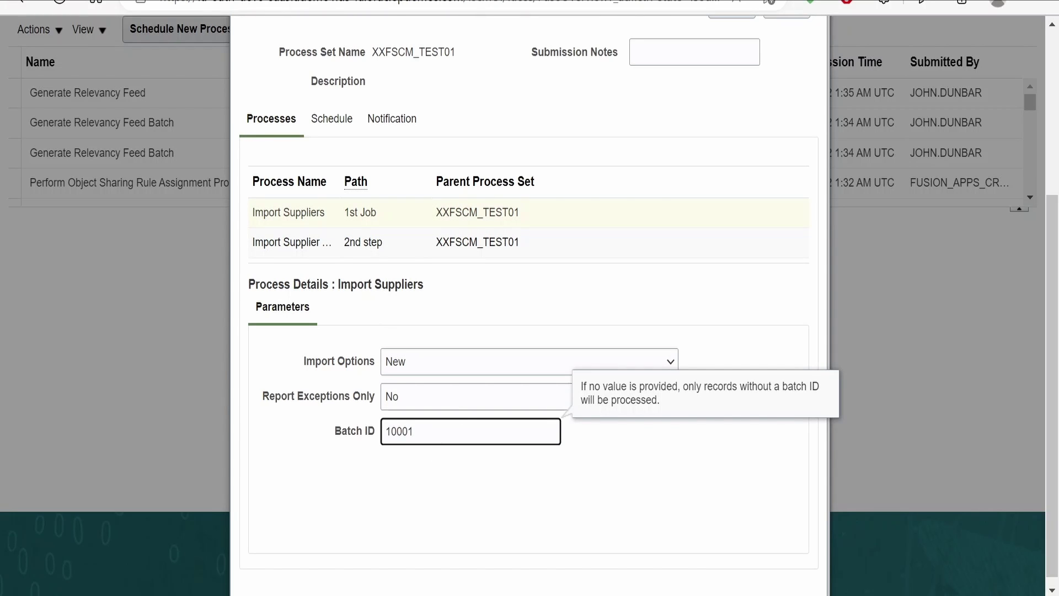
# - Set the Batch ID parameter of the Import Supplier Addresses process, the second step in the set, to 10002
pyautogui.click(355, 240)
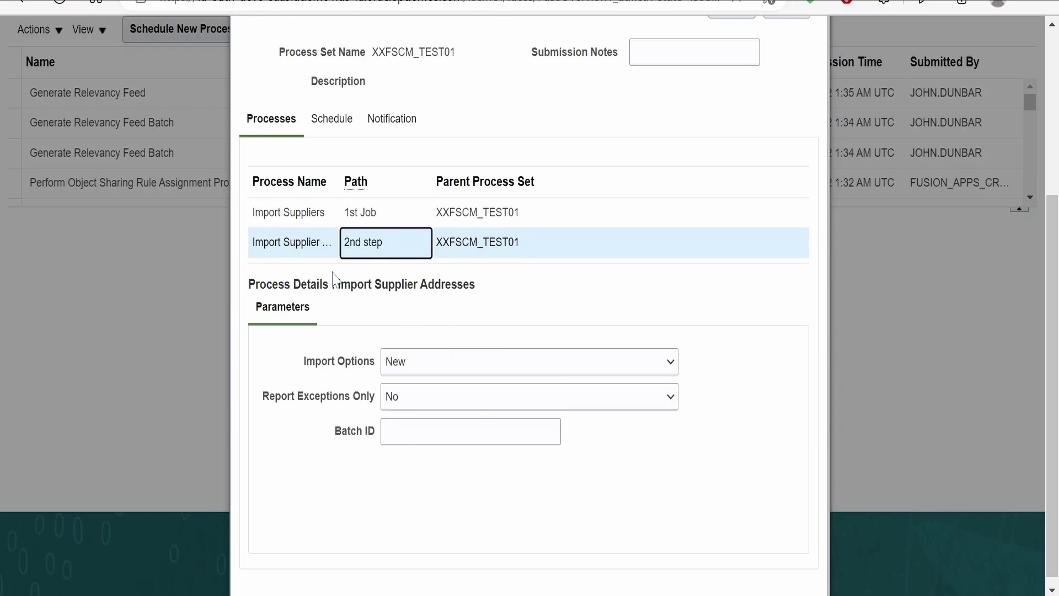
pyautogui.click(479, 425)
pyautogui.write('10002')
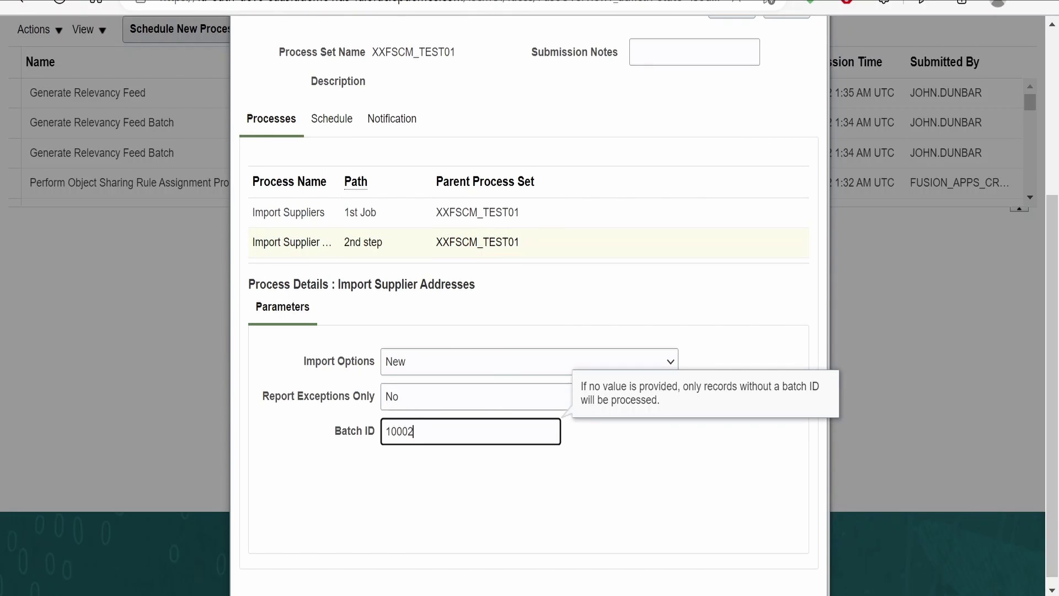
# - Check the schedule options of the job set, submit it to run as soon as possible, and acknowledge the confirmation
pyautogui.scroll(5, 528, 364)
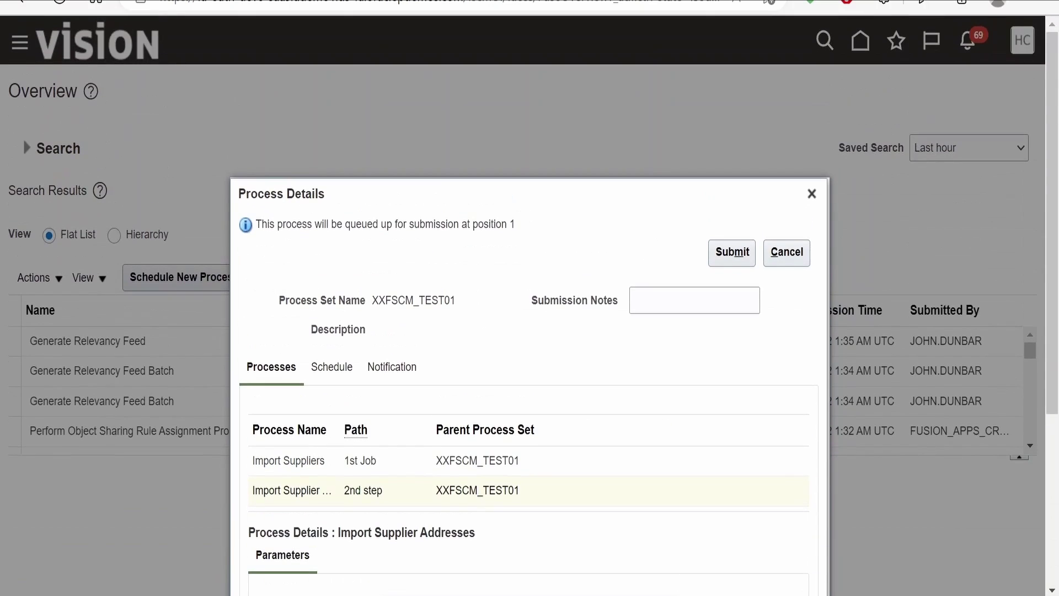
pyautogui.scroll(-2, 646, 279)
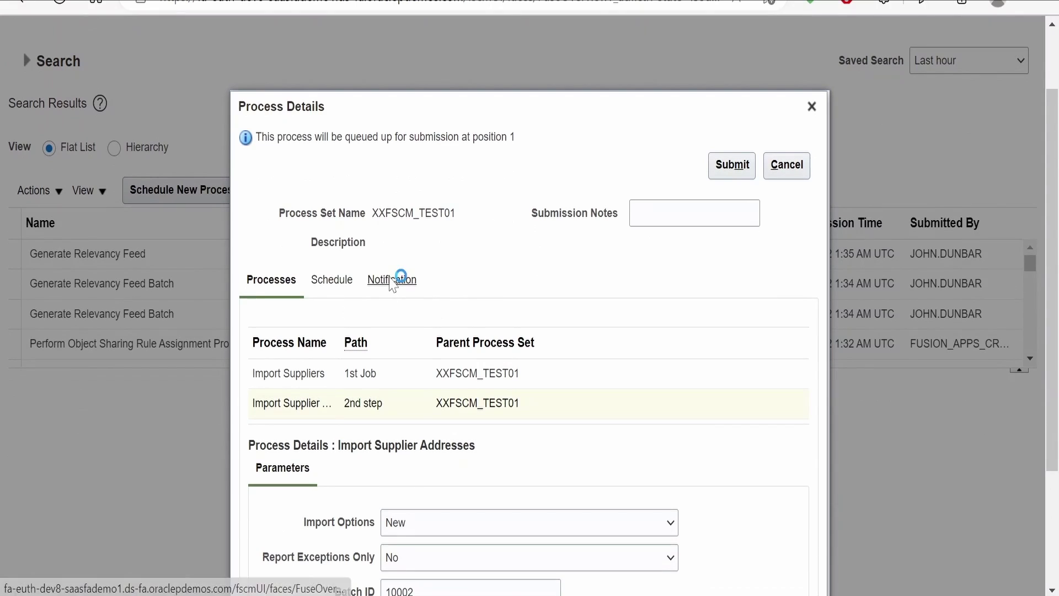
pyautogui.click(346, 281)
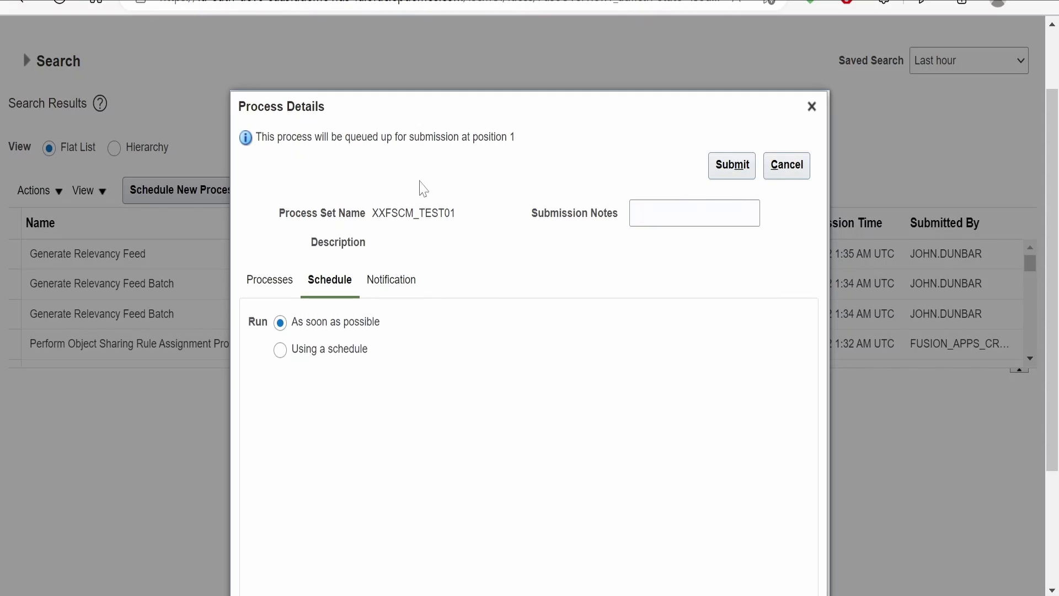
pyautogui.click(731, 166)
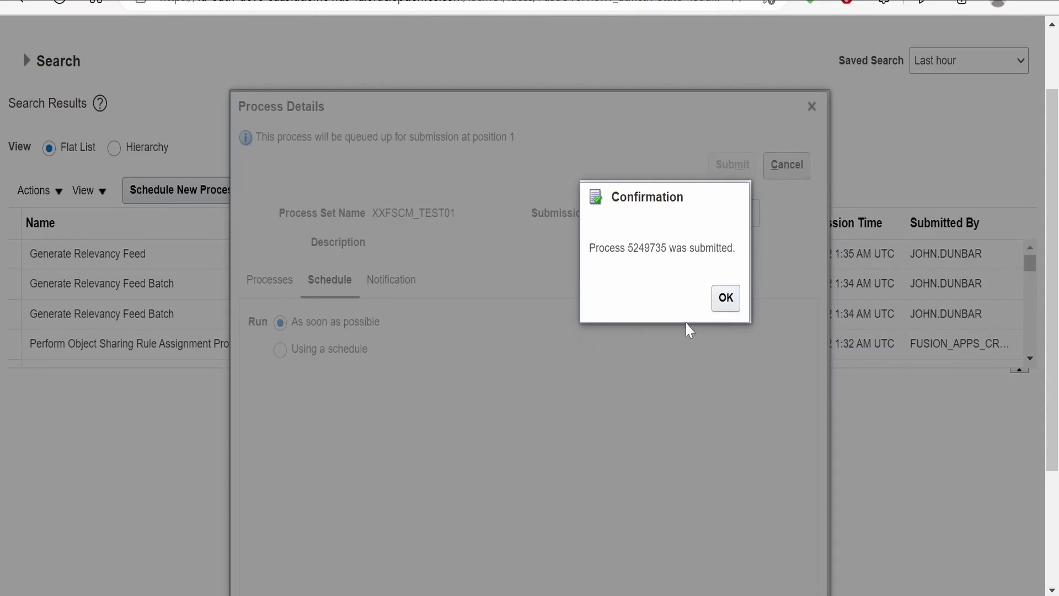
pyautogui.click(727, 298)
# - Refresh the process list to monitor the XXFSCM_TEST01 job set and its child jobs, and open the Import Supplier Addresses details
pyautogui.click(649, 201)
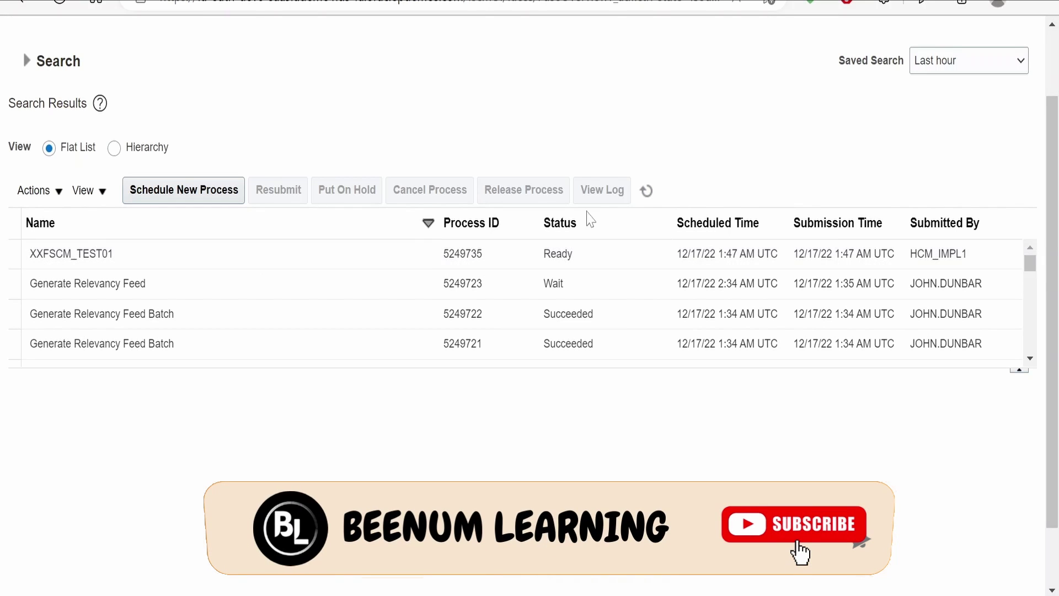
pyautogui.click(53, 261)
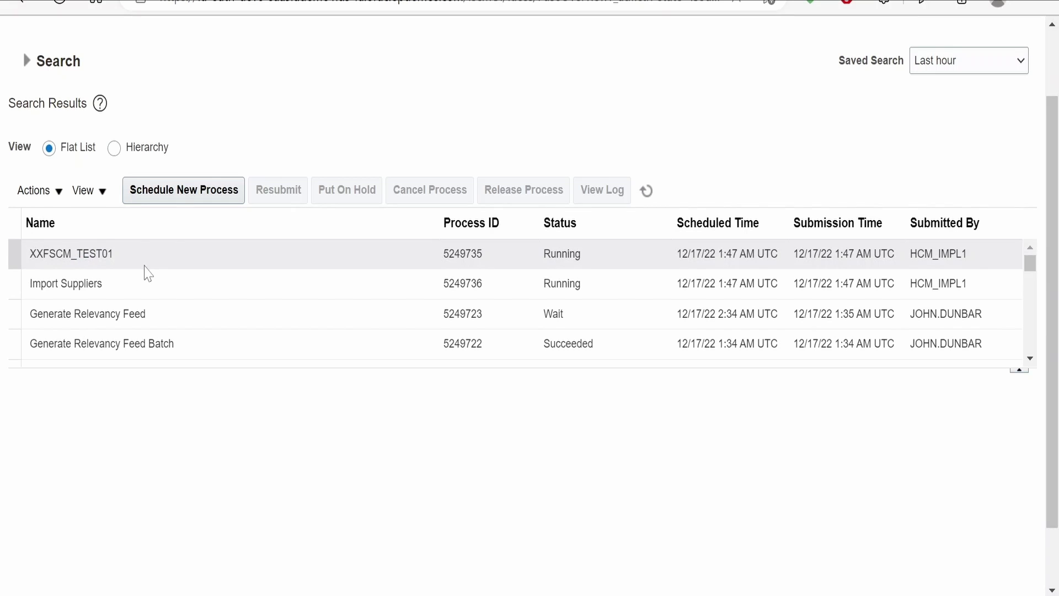
pyautogui.click(145, 276)
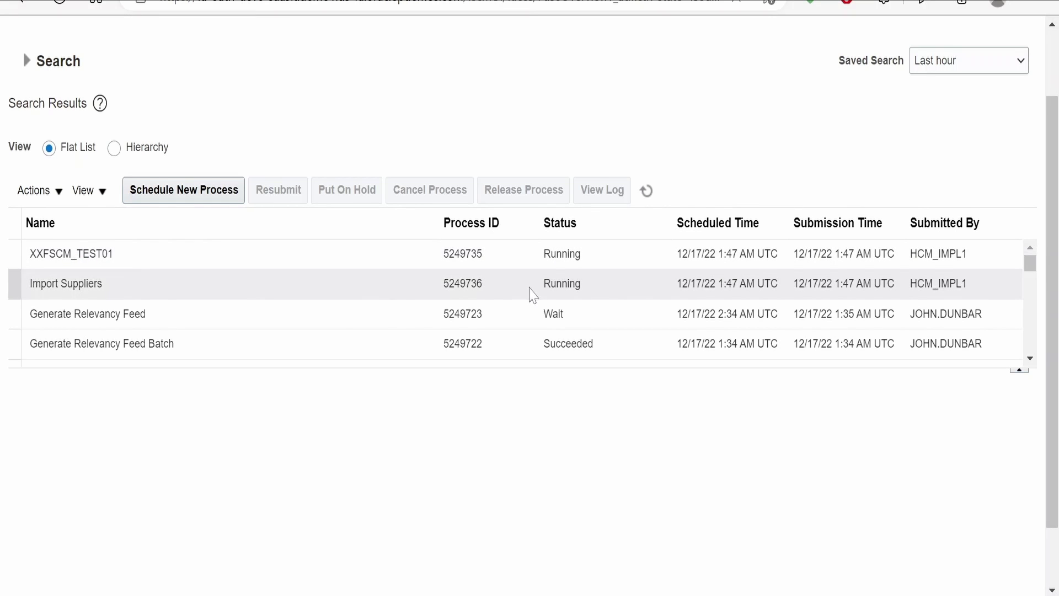
pyautogui.click(648, 192)
pyautogui.click(152, 308)
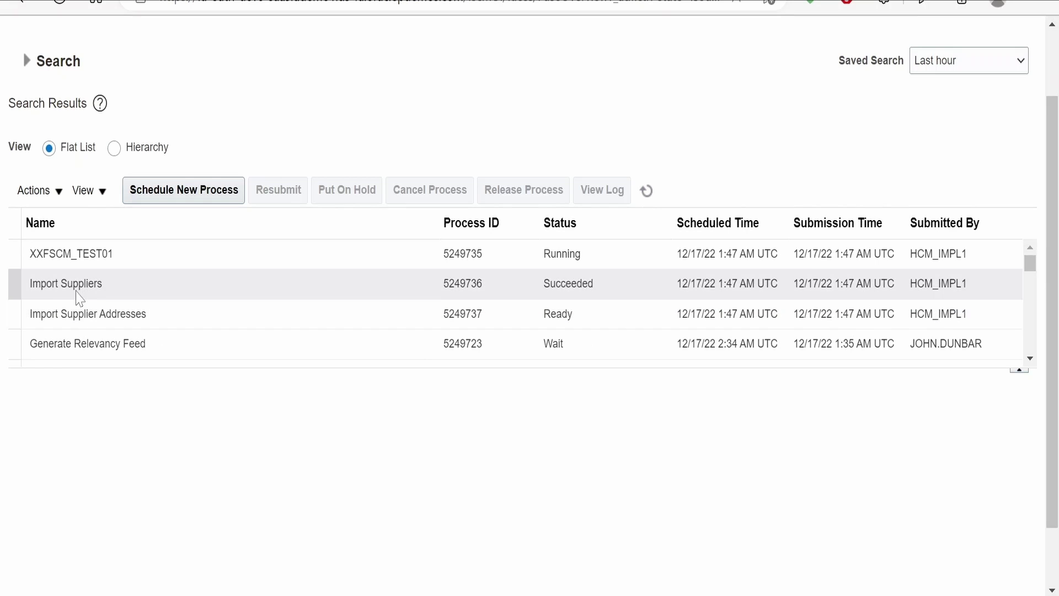
pyautogui.click(90, 310)
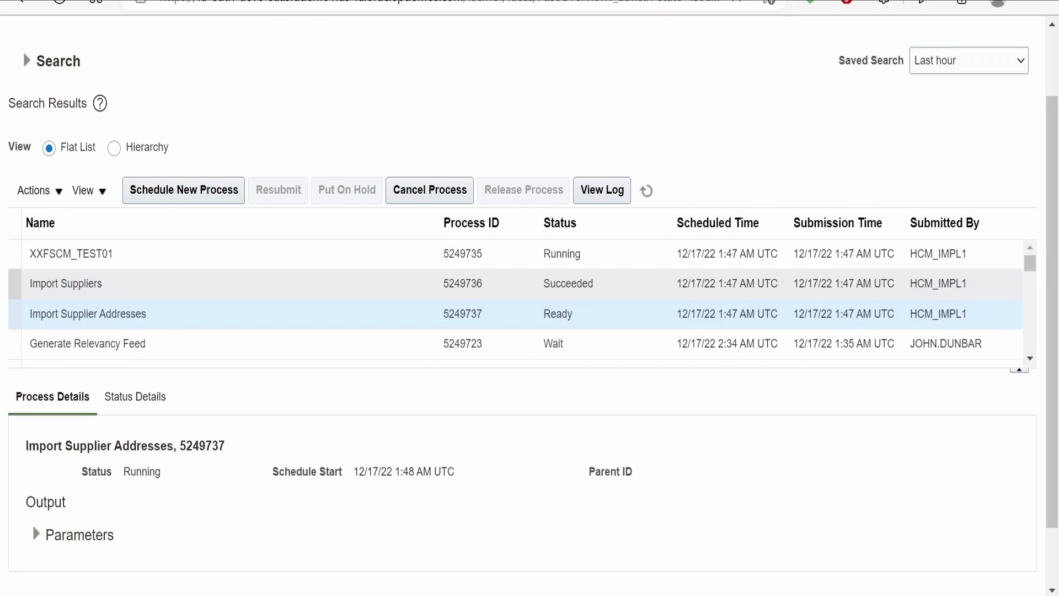
# - Open the Import Suppliers process details and expand its parameters to check the batch ID used
pyautogui.click(94, 281)
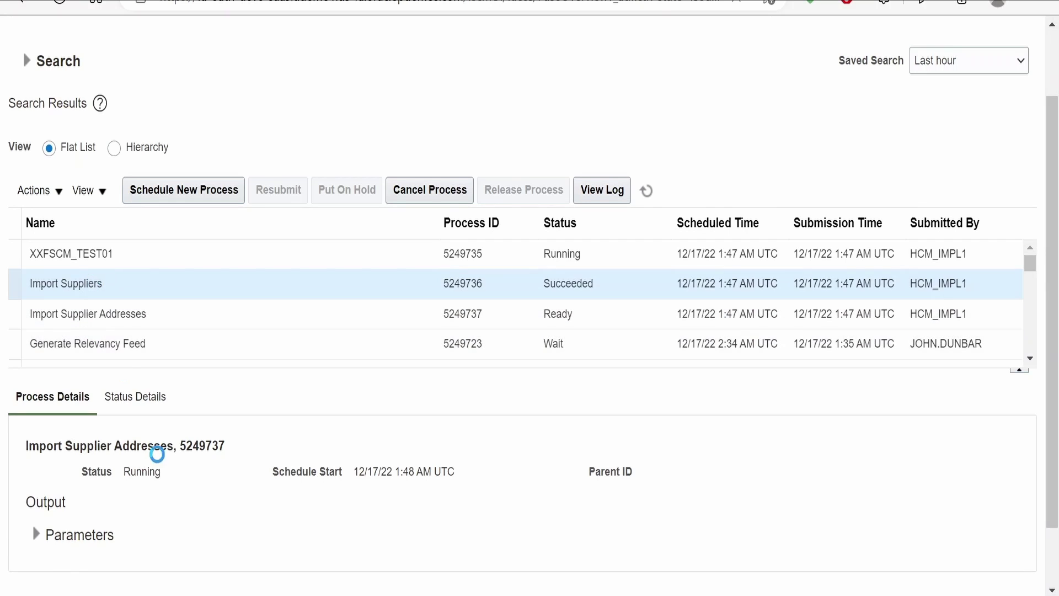
pyautogui.scroll(-1, 40, 550)
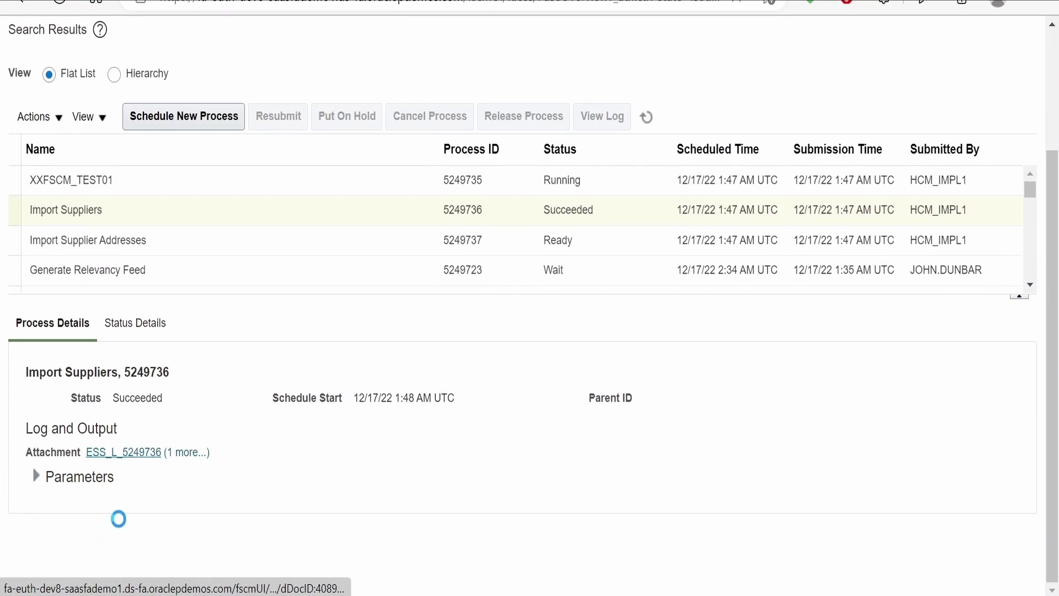
pyautogui.click(35, 476)
pyautogui.scroll(-1, 291, 505)
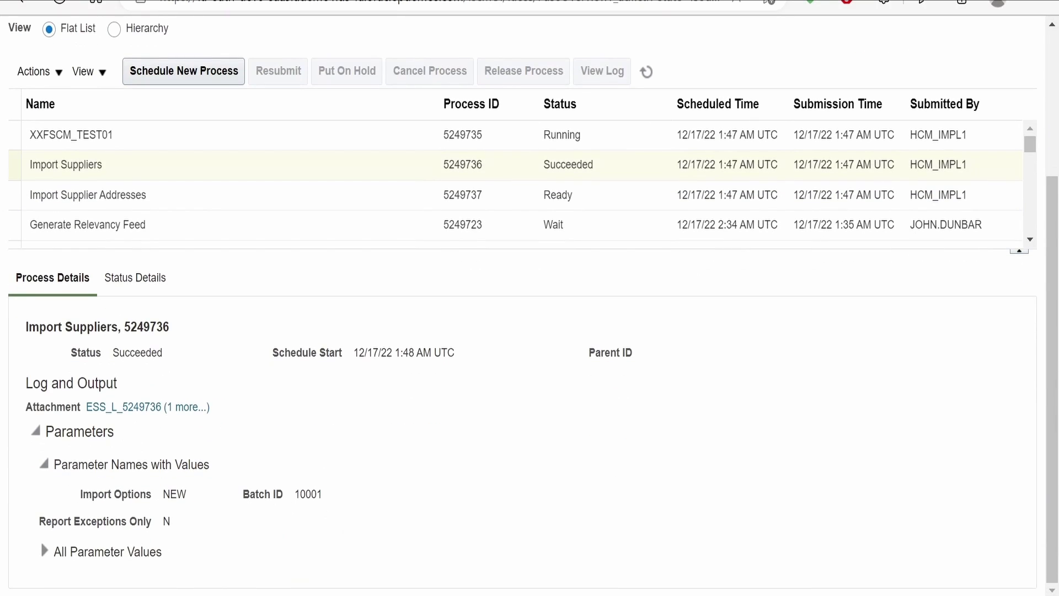
pyautogui.moveTo(342, 500); pyautogui.dragTo(296, 499)
# - Refresh the process statuses and review the Import Supplier Addresses details, including its batch ID parameter
pyautogui.scroll(4, 138, 525)
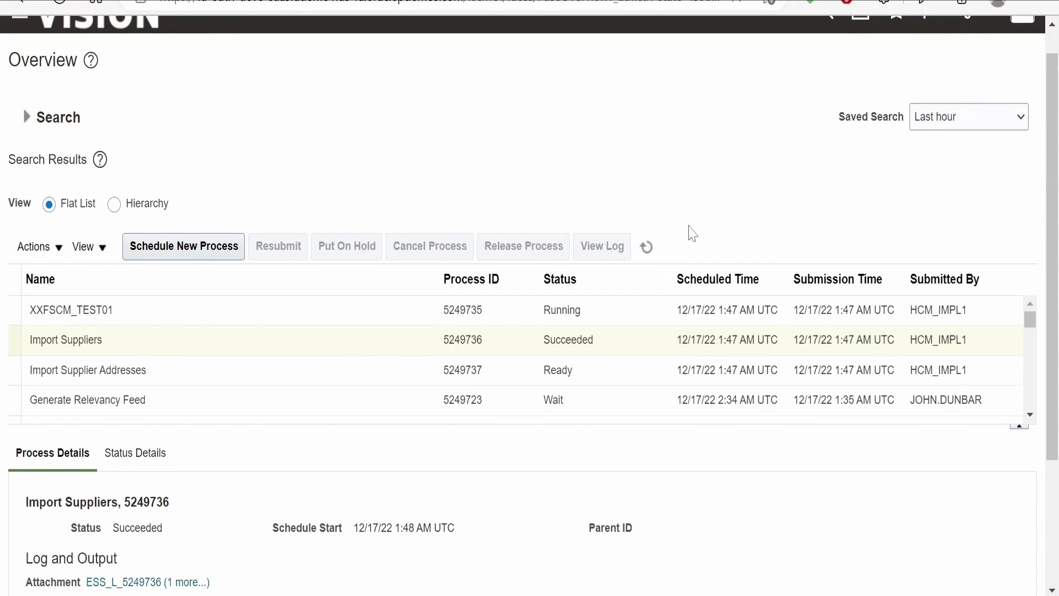
pyautogui.click(158, 372)
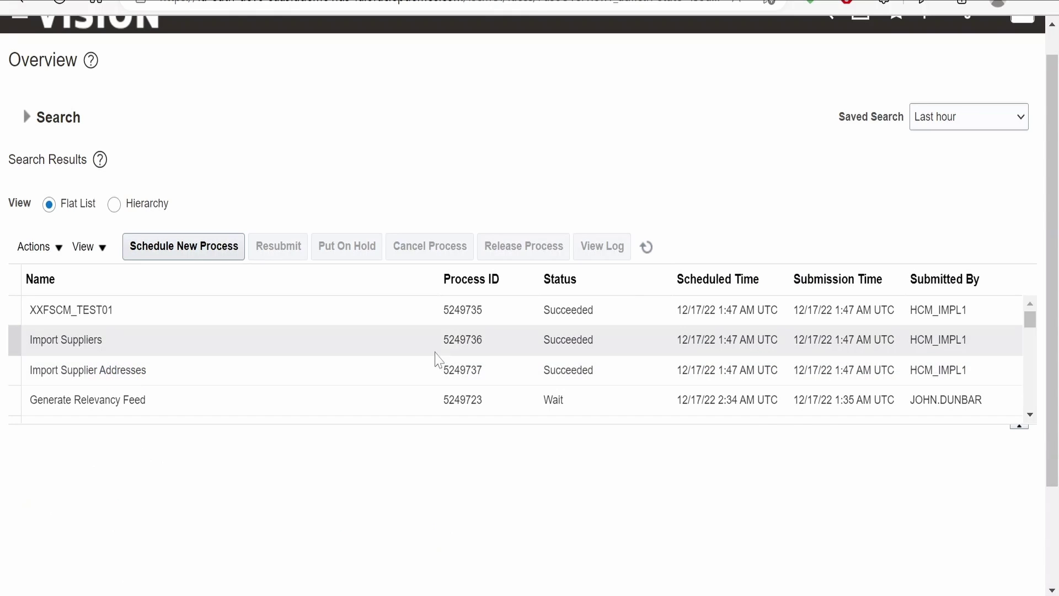
pyautogui.click(515, 374)
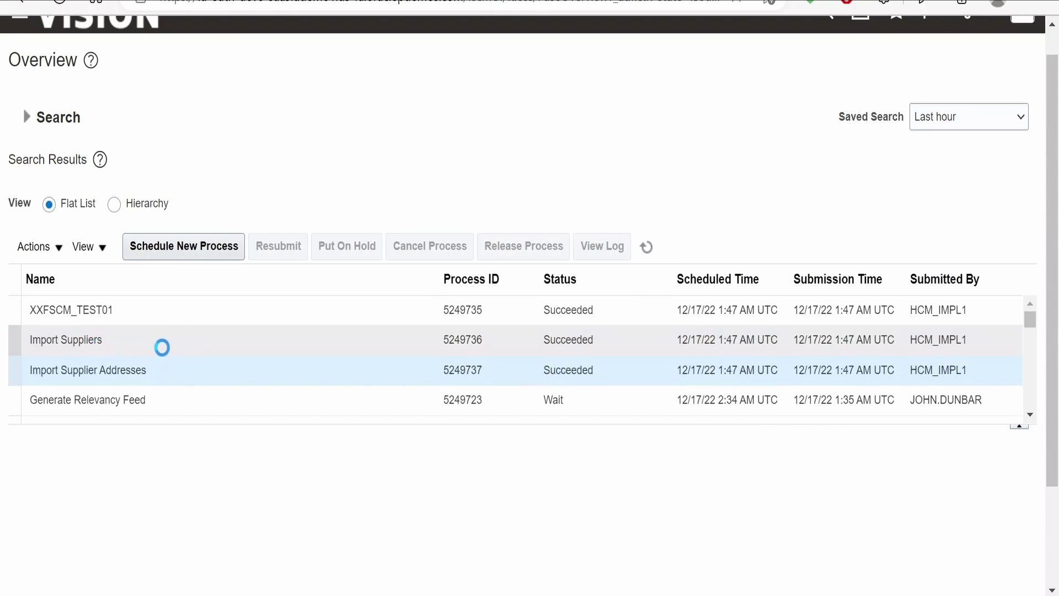
pyautogui.scroll(-5, 168, 380)
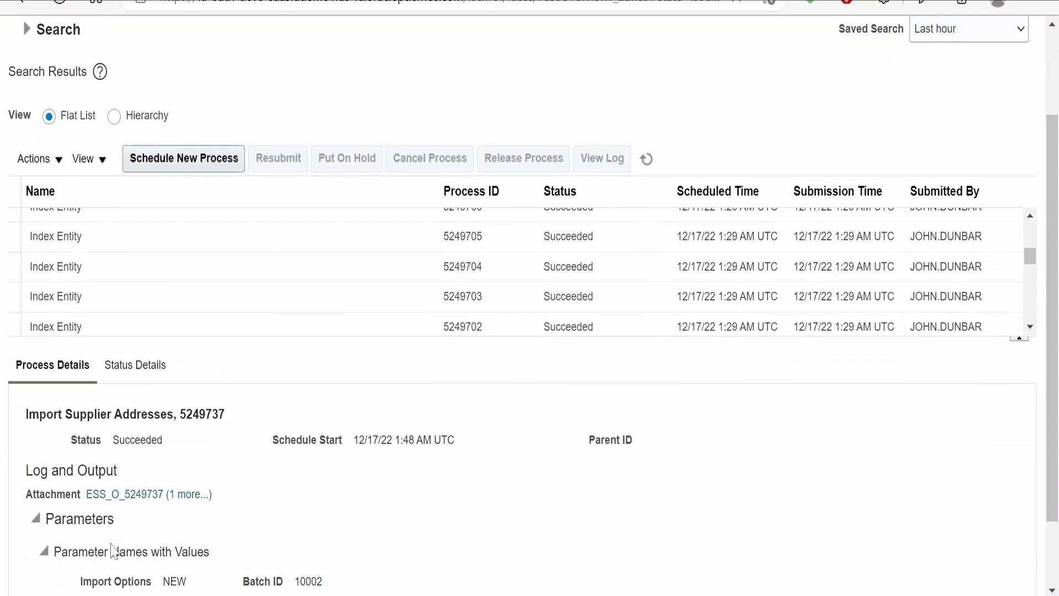
pyautogui.scroll(6, 79, 390)
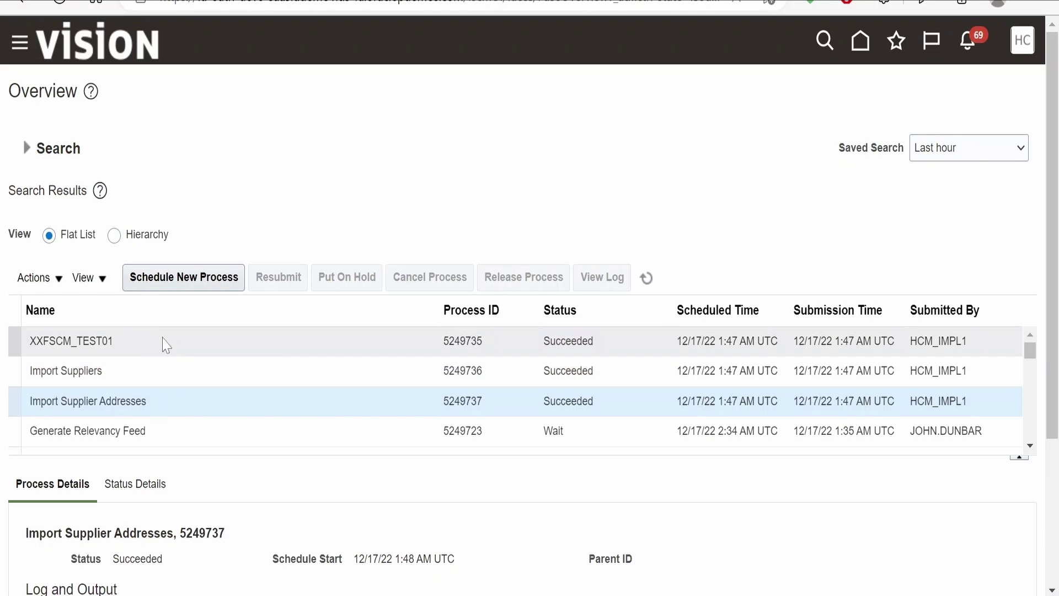
pyautogui.scroll(-3, 220, 510)
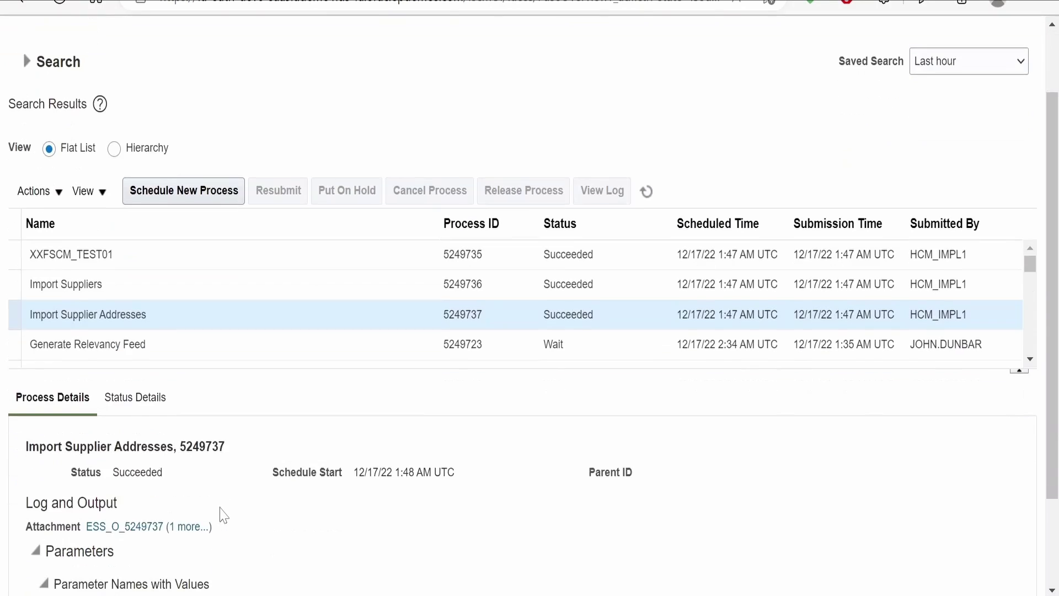
pyautogui.scroll(-1, 225, 516)
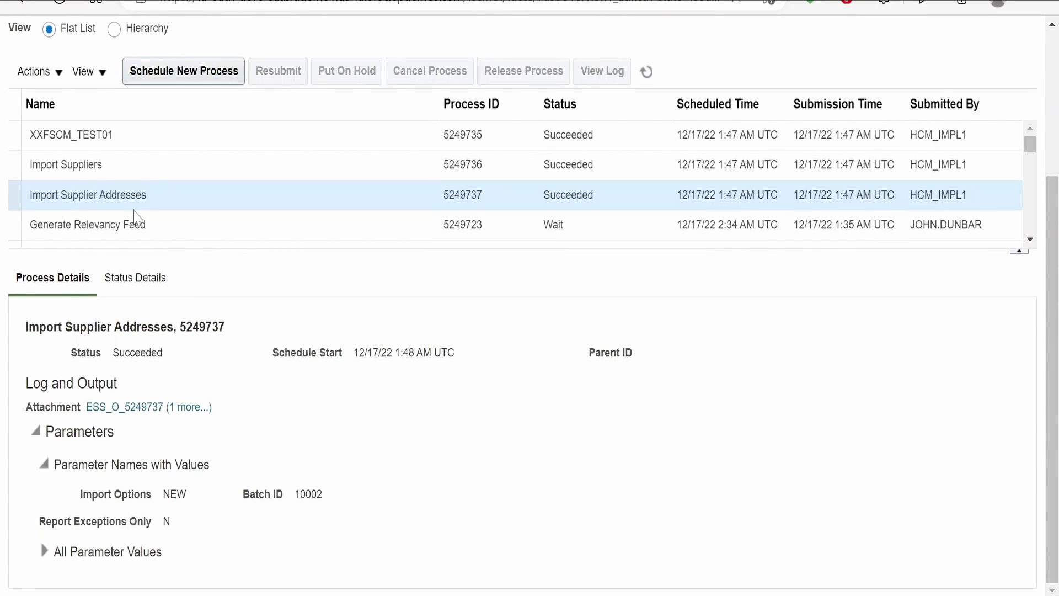
pyautogui.scroll(2, 237, 374)
pyautogui.scroll(-2, 285, 431)
# - Start scheduling another new process of type Job Set and search the names for XXFSCM_TEST02
pyautogui.scroll(3, 278, 419)
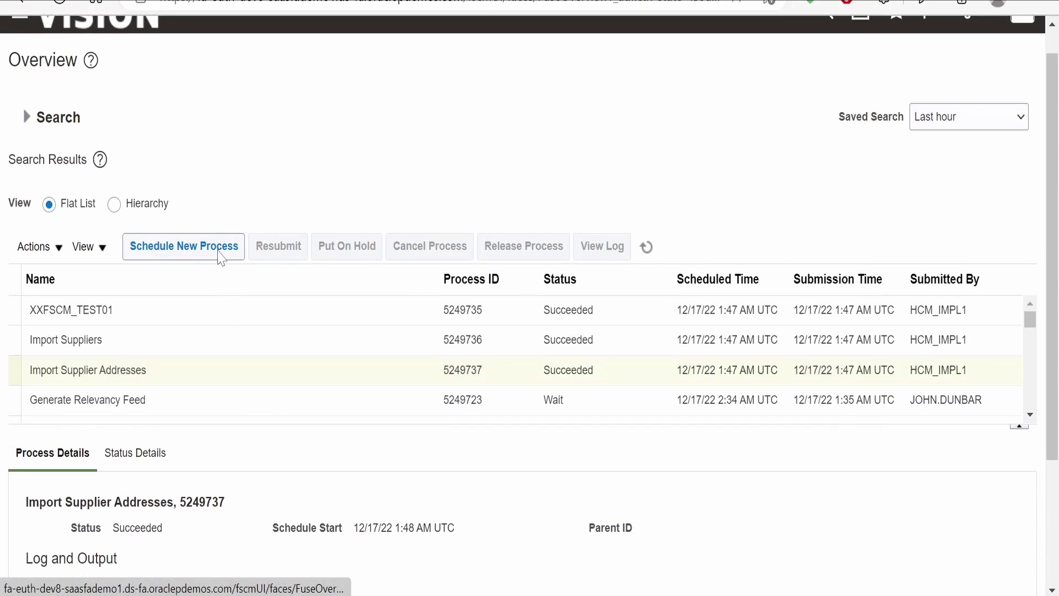
pyautogui.click(221, 253)
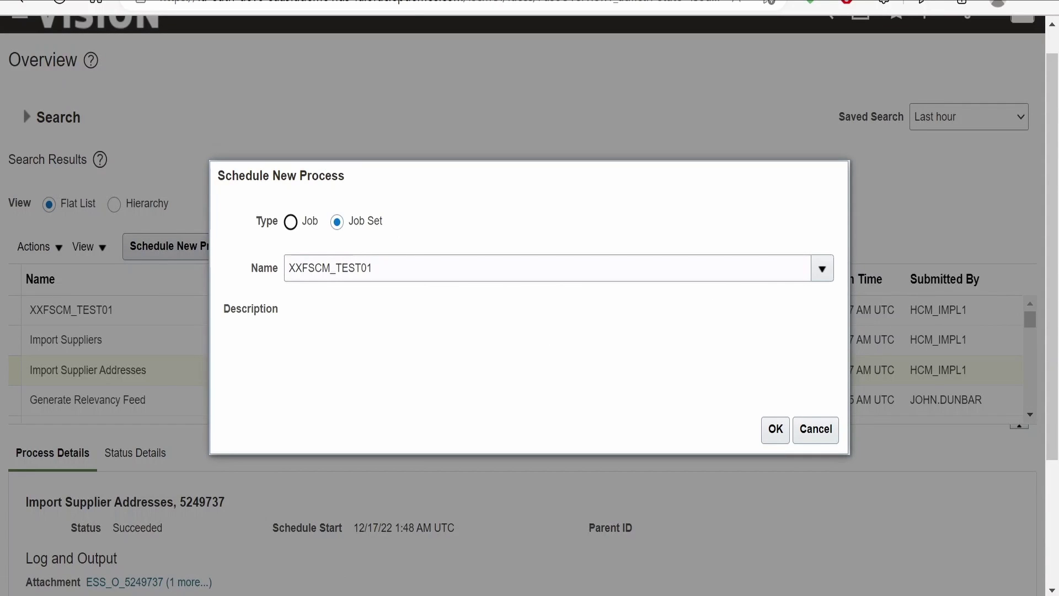
pyautogui.click(822, 269)
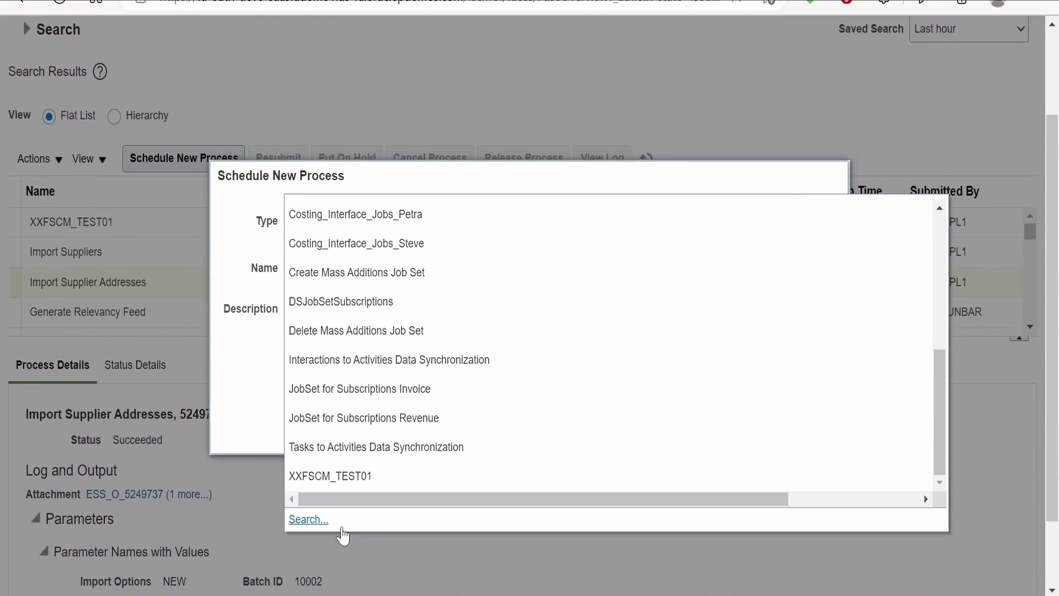
pyautogui.click(325, 522)
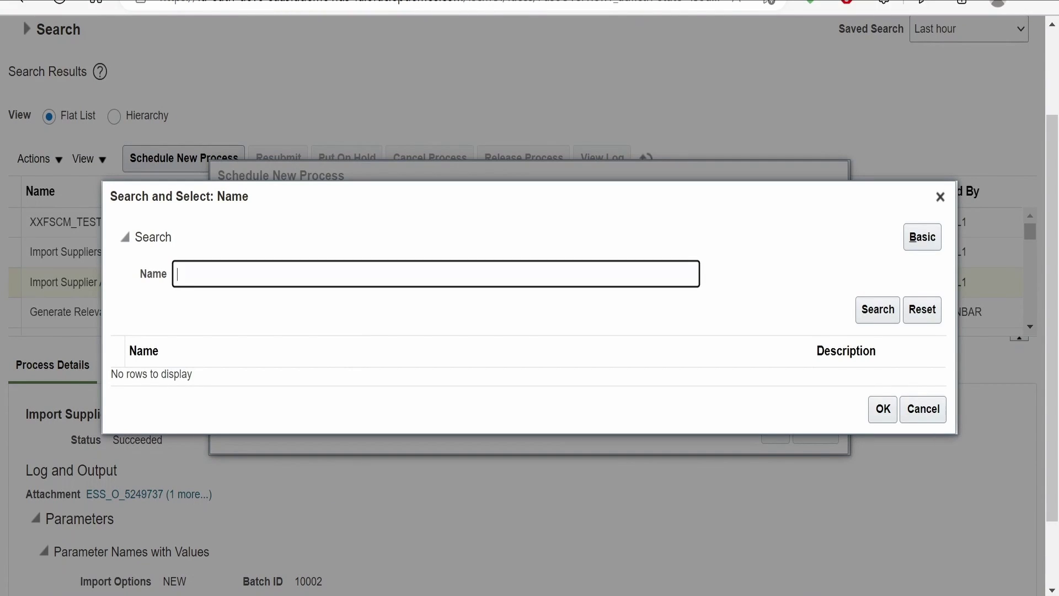
pyautogui.write('XXFSCM_TEST01')
pyautogui.write('2')
pyautogui.click(880, 316)
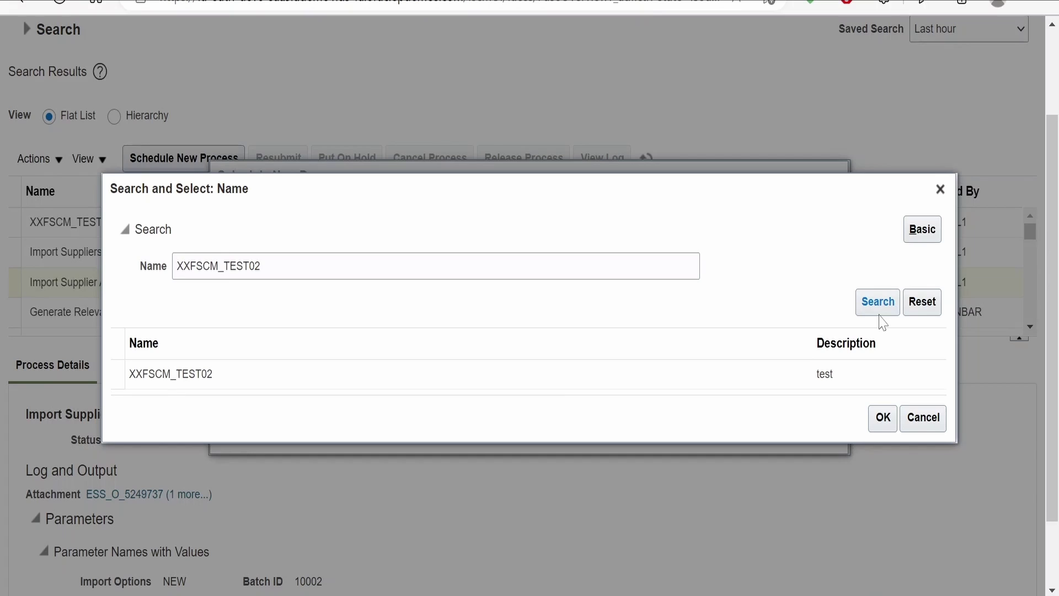
# - Choose the XXFSCM_TEST02 job set as the process to schedule and show the processes it contains
pyautogui.click(277, 378)
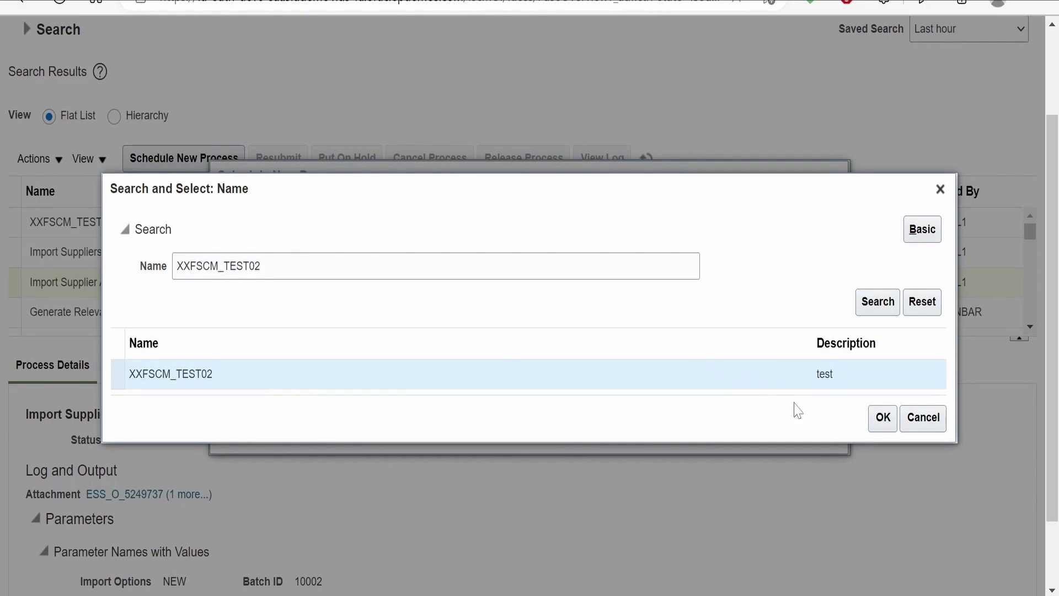
pyautogui.click(883, 418)
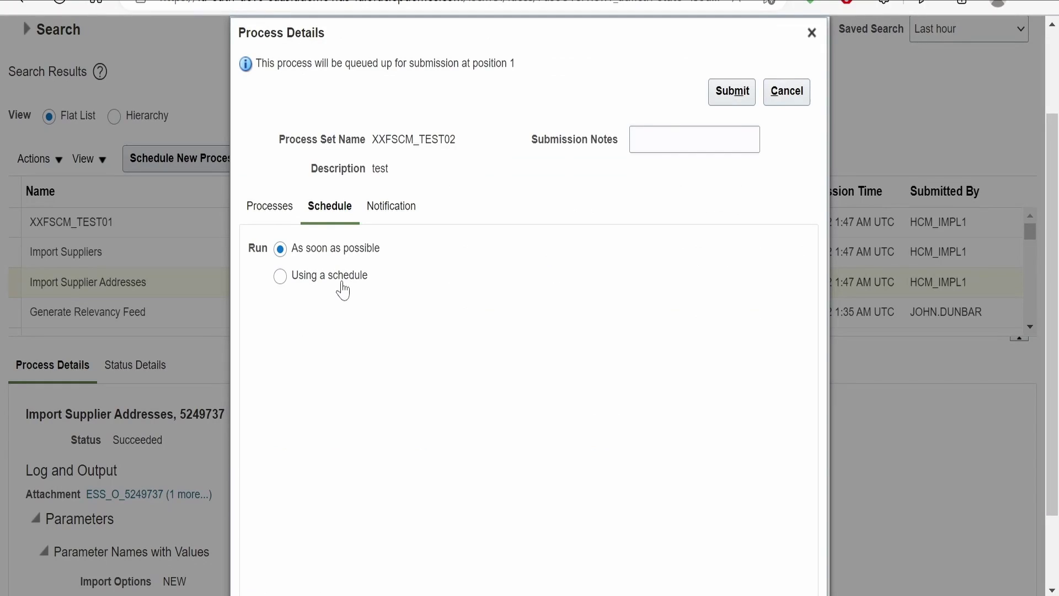
pyautogui.click(287, 206)
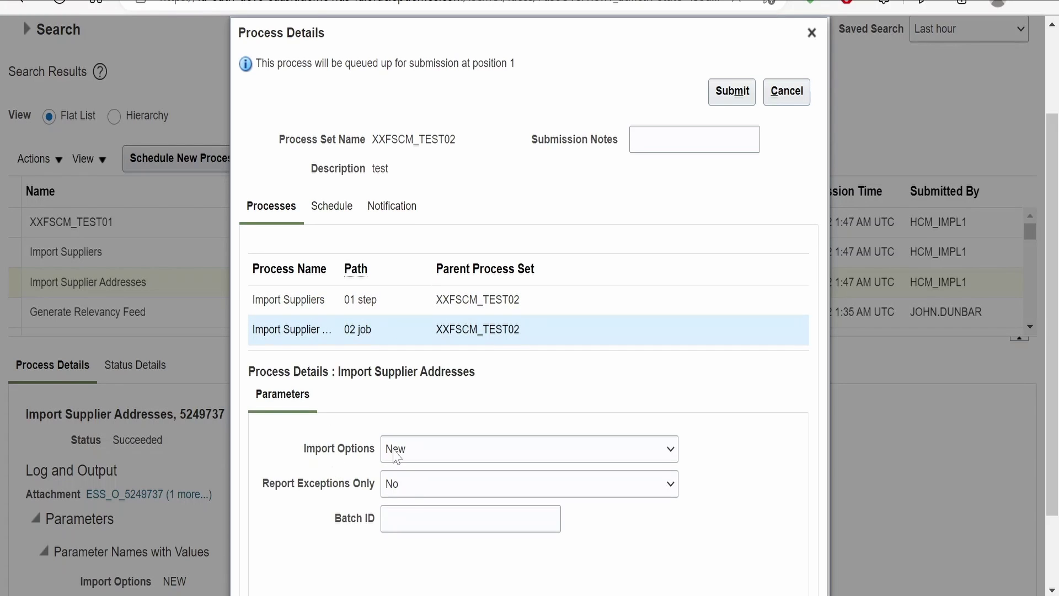
# - Set the batch ID to 20002 for Import Supplier Addresses and to 20001 for Import Suppliers
pyautogui.click(470, 519)
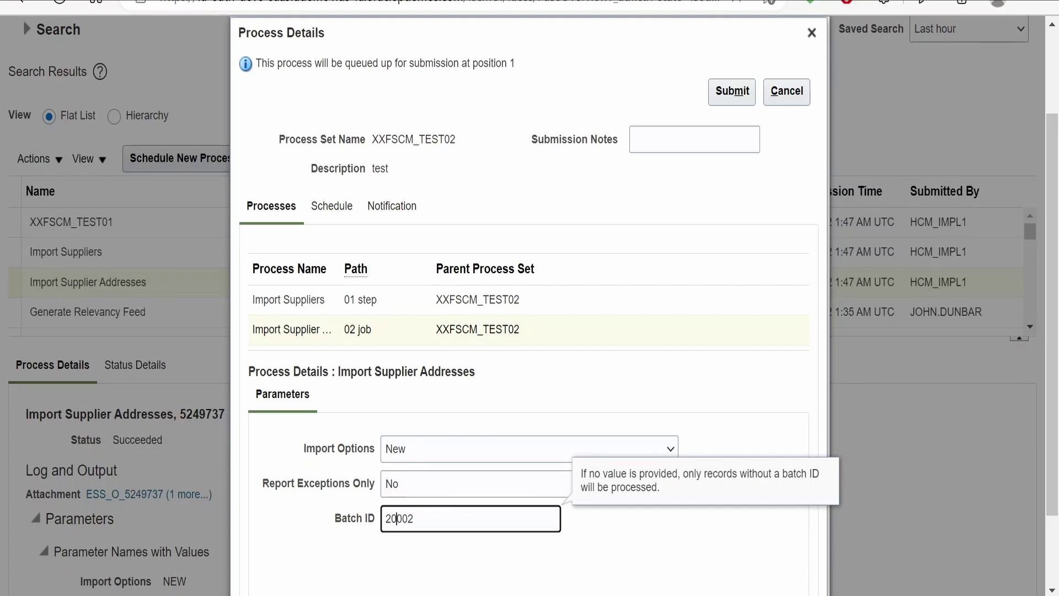
pyautogui.doubleClick(397, 519)
pyautogui.click(368, 299)
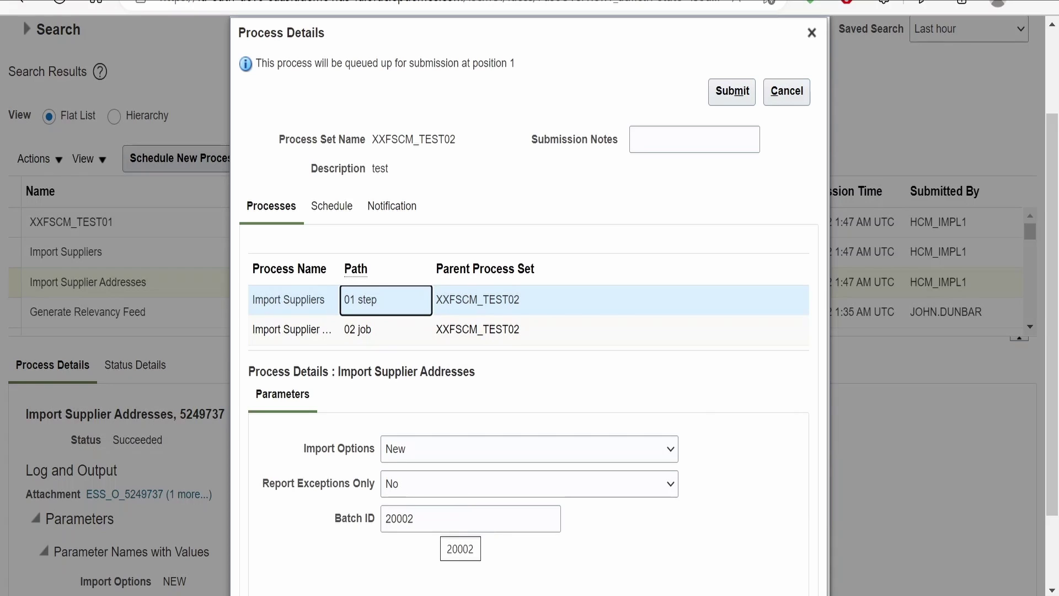
pyautogui.click(441, 519)
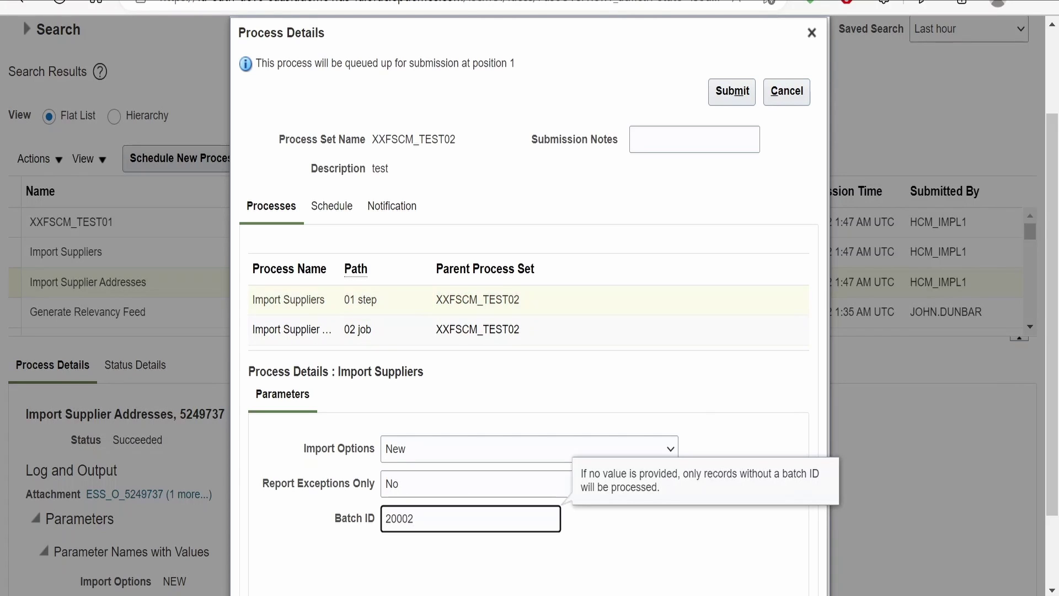
# - Submit the XXFSCM_TEST02 job set, acknowledge the confirmation and close the process details
pyautogui.click(731, 92)
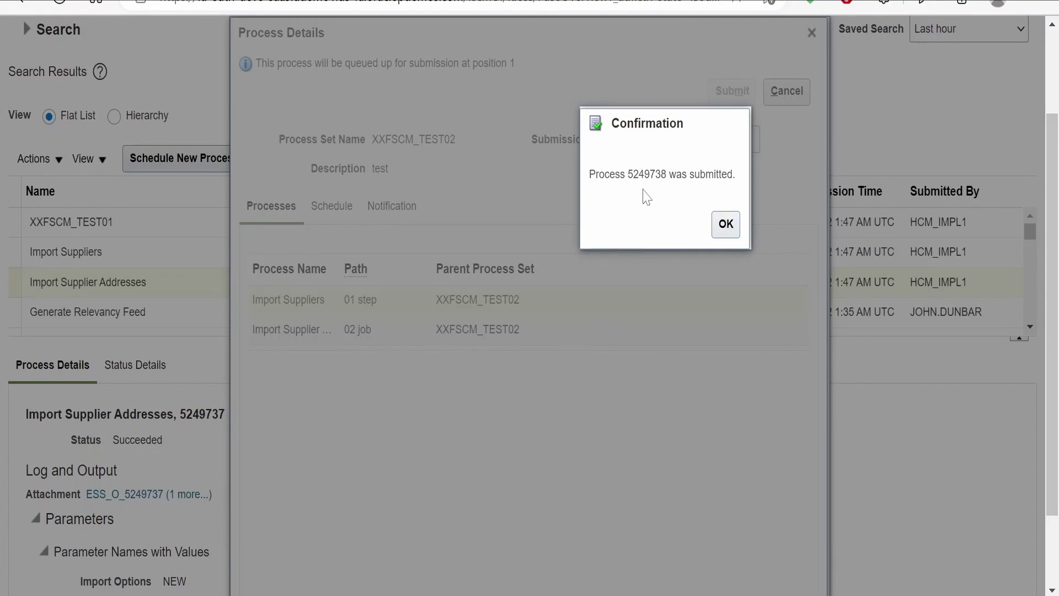
pyautogui.click(726, 224)
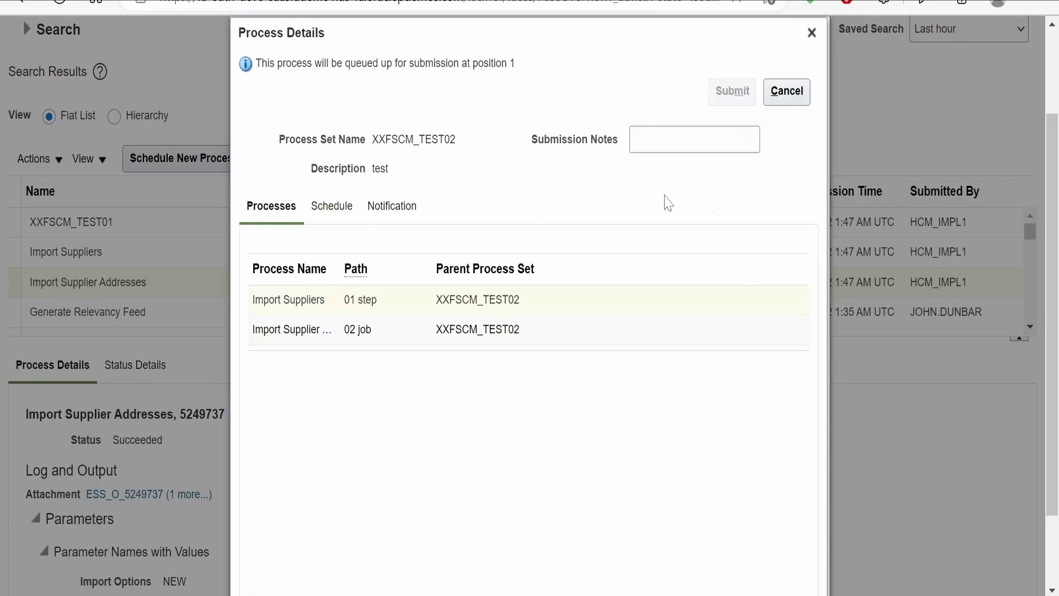
pyautogui.click(812, 33)
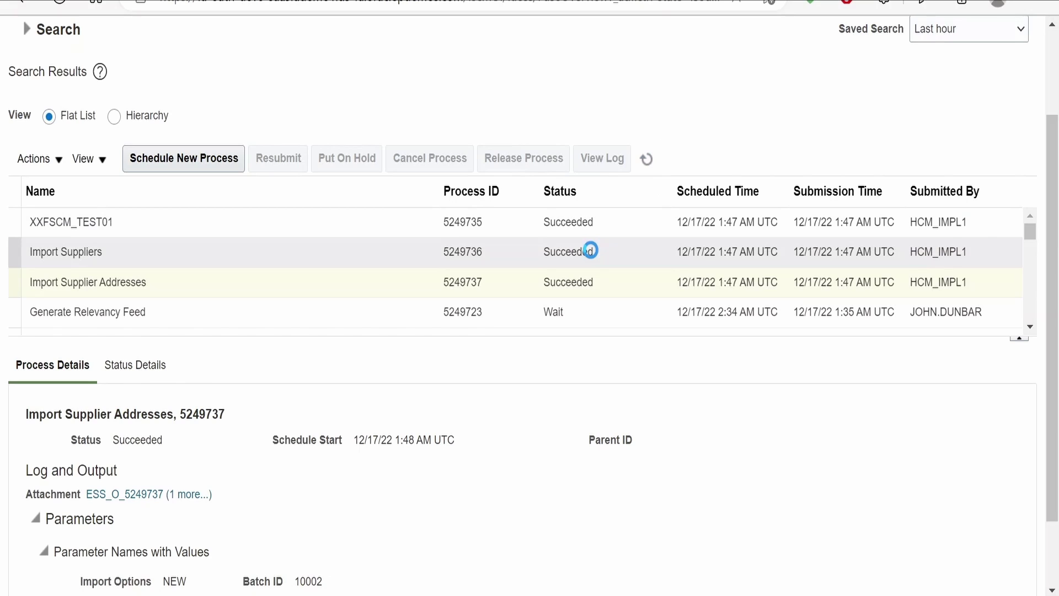
# - Monitor the XXFSCM_TEST02 run by refreshing the process list, and check the batch ID in its Import Suppliers details
pyautogui.click(106, 221)
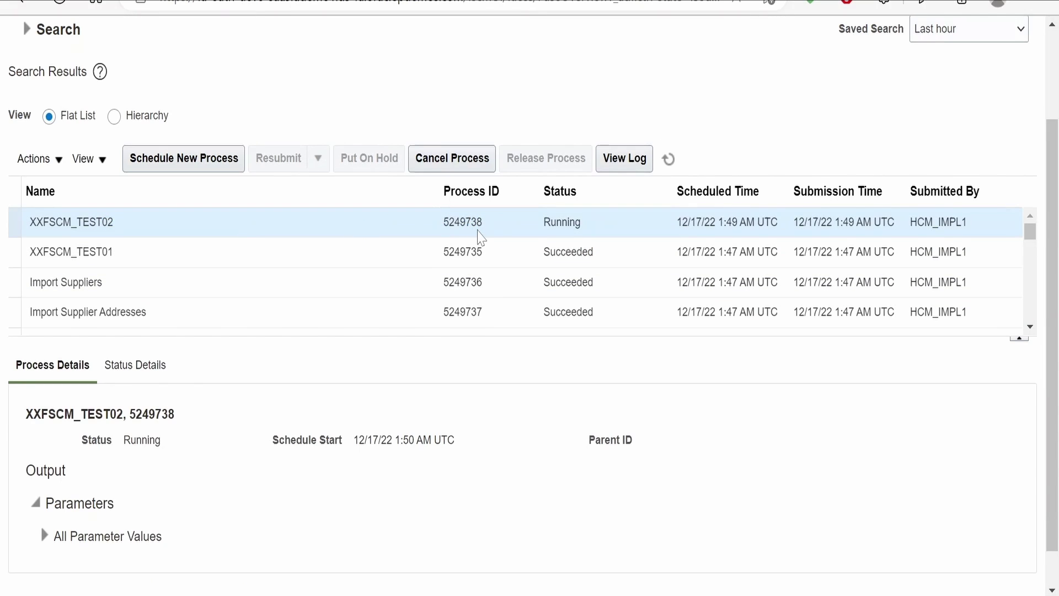
pyautogui.click(668, 161)
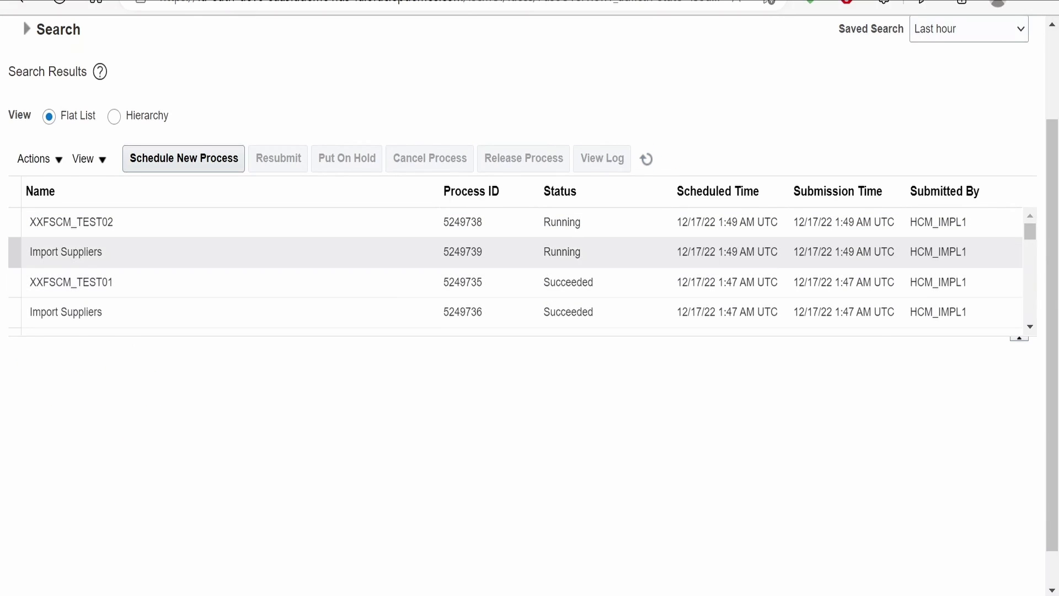
pyautogui.click(77, 253)
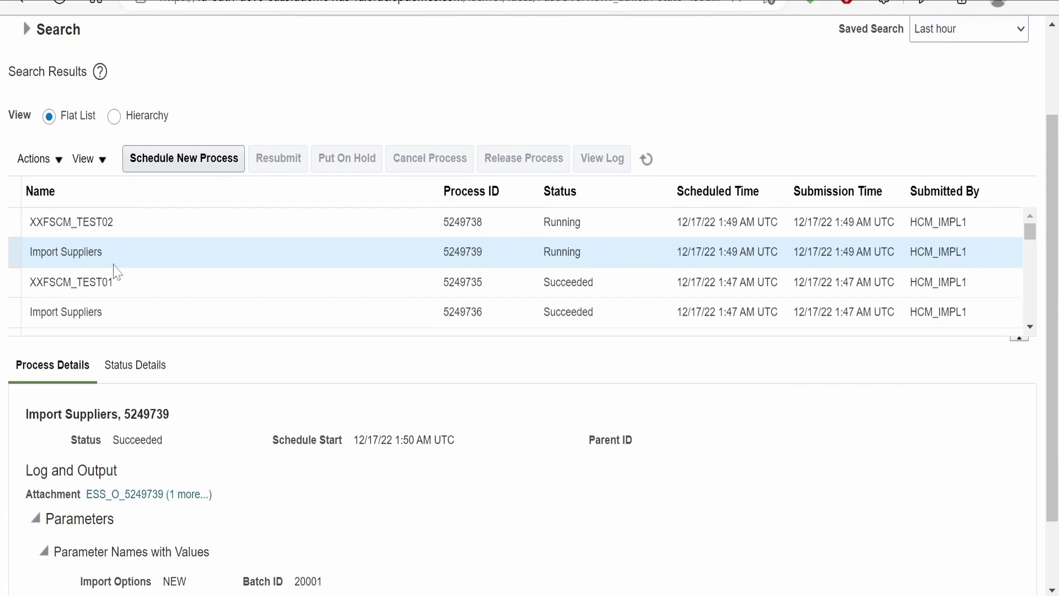
pyautogui.scroll(-2, 350, 473)
pyautogui.moveTo(339, 494); pyautogui.dragTo(274, 495)
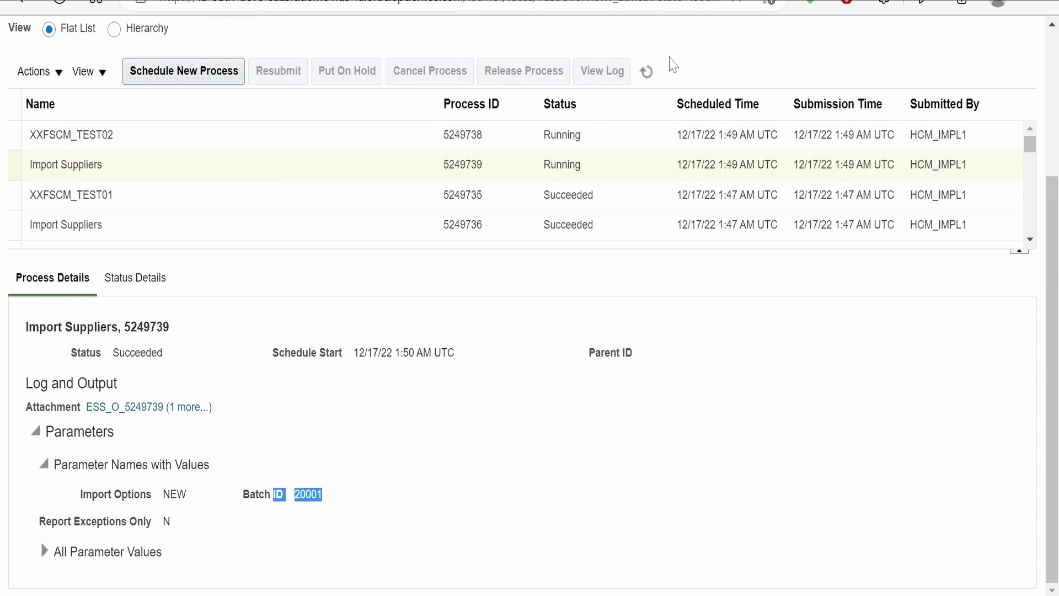
# - Refresh the list again, check the batch ID of the latest Import Supplier Addresses process, and select the XXFSCM_TEST02 entry
pyautogui.click(645, 70)
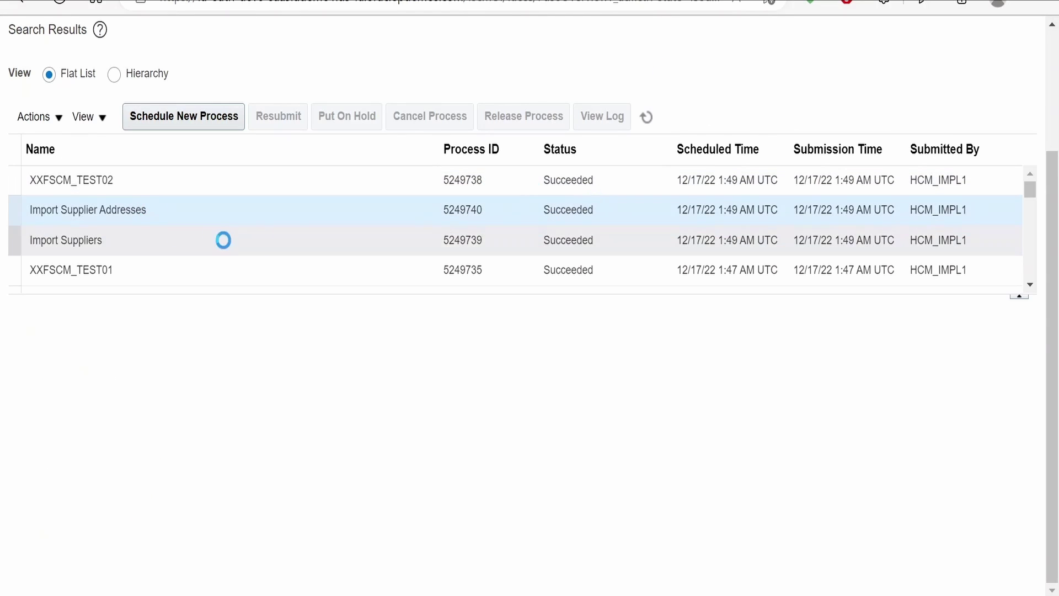
pyautogui.click(137, 213)
pyautogui.scroll(-1, 243, 465)
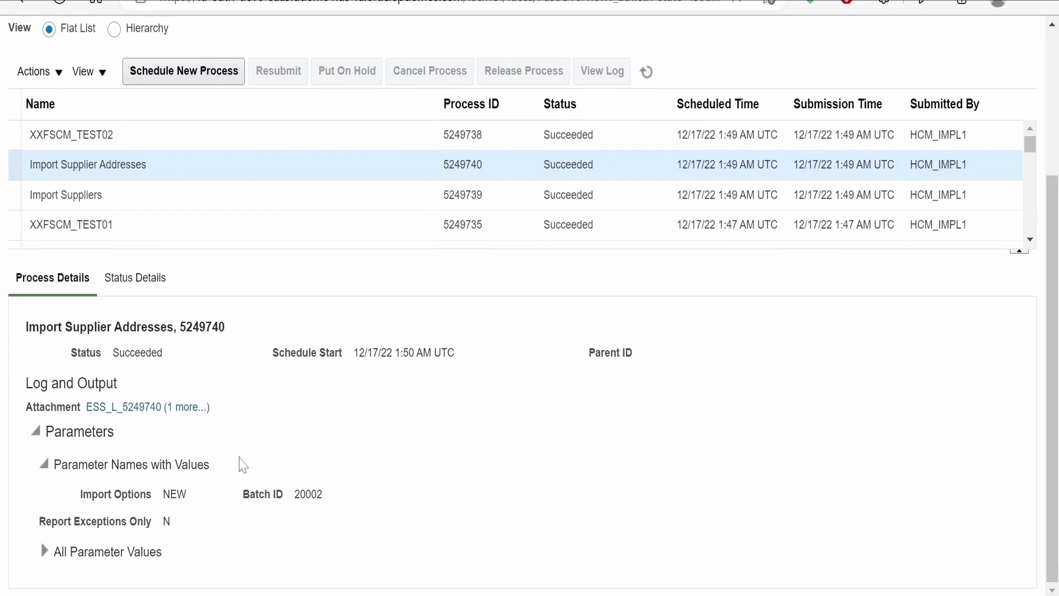
pyautogui.moveTo(333, 500); pyautogui.dragTo(236, 489)
pyautogui.scroll(3, 138, 319)
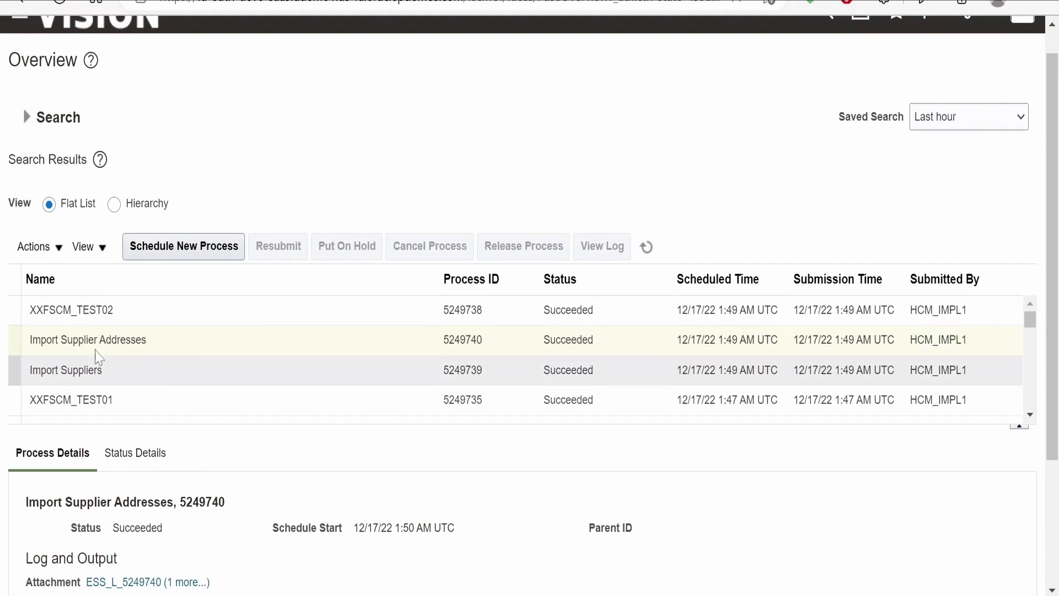
pyautogui.click(136, 313)
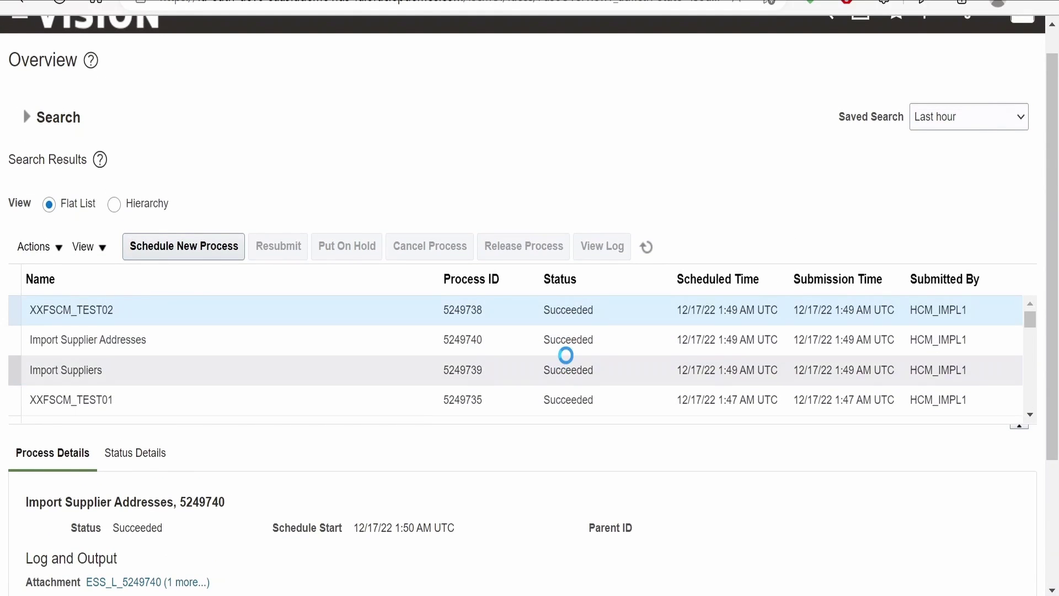